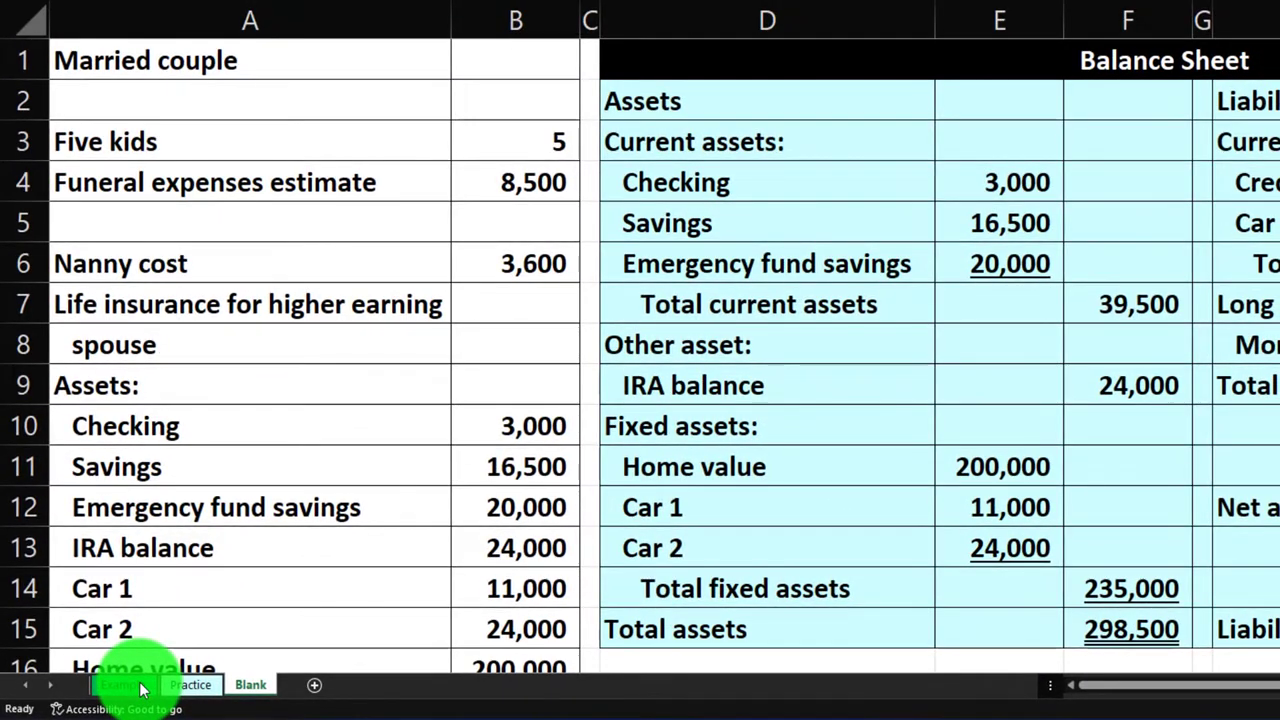
# Review the Example sheet's balance sheet and its accrual and cash flow income statements
pyautogui.click(292, 241)
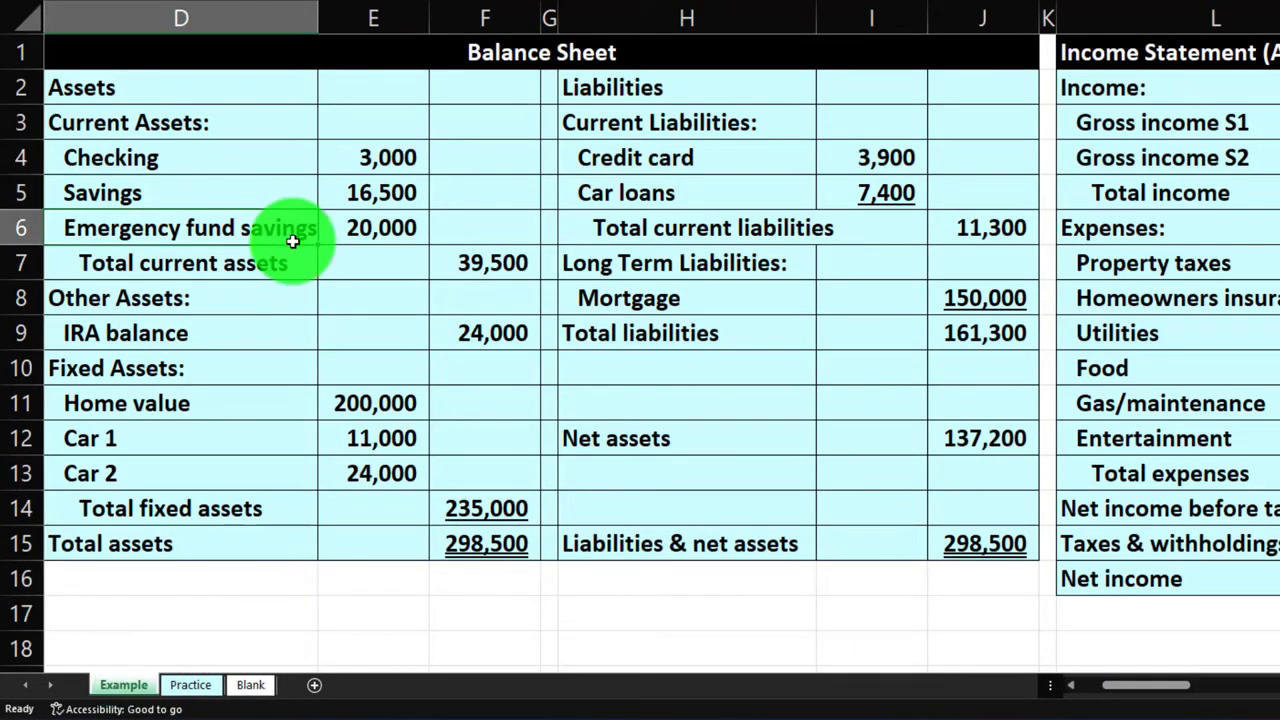
pyautogui.press('Home')
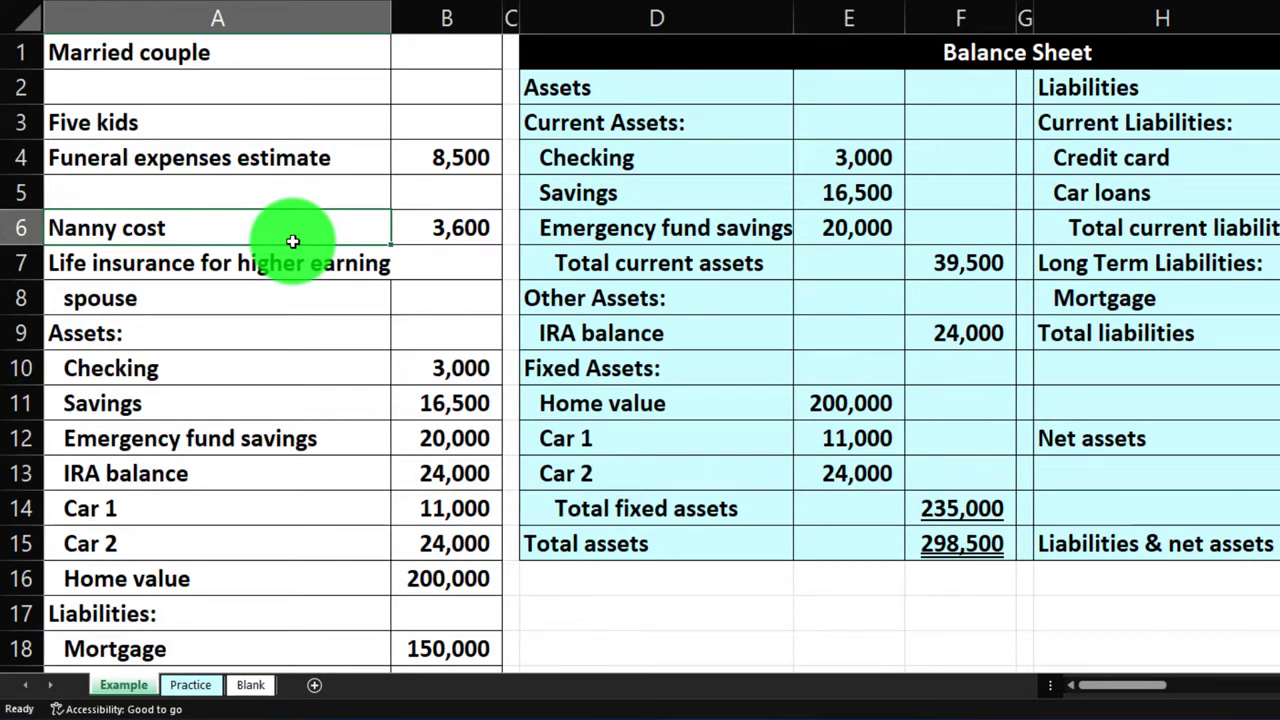
pyautogui.press('Right')
pyautogui.press('Right')
pyautogui.press('Right')
pyautogui.press('Right')
pyautogui.press('Right')
pyautogui.press('Right')
pyautogui.press('Right')
pyautogui.press('Right')
pyautogui.press('Right')
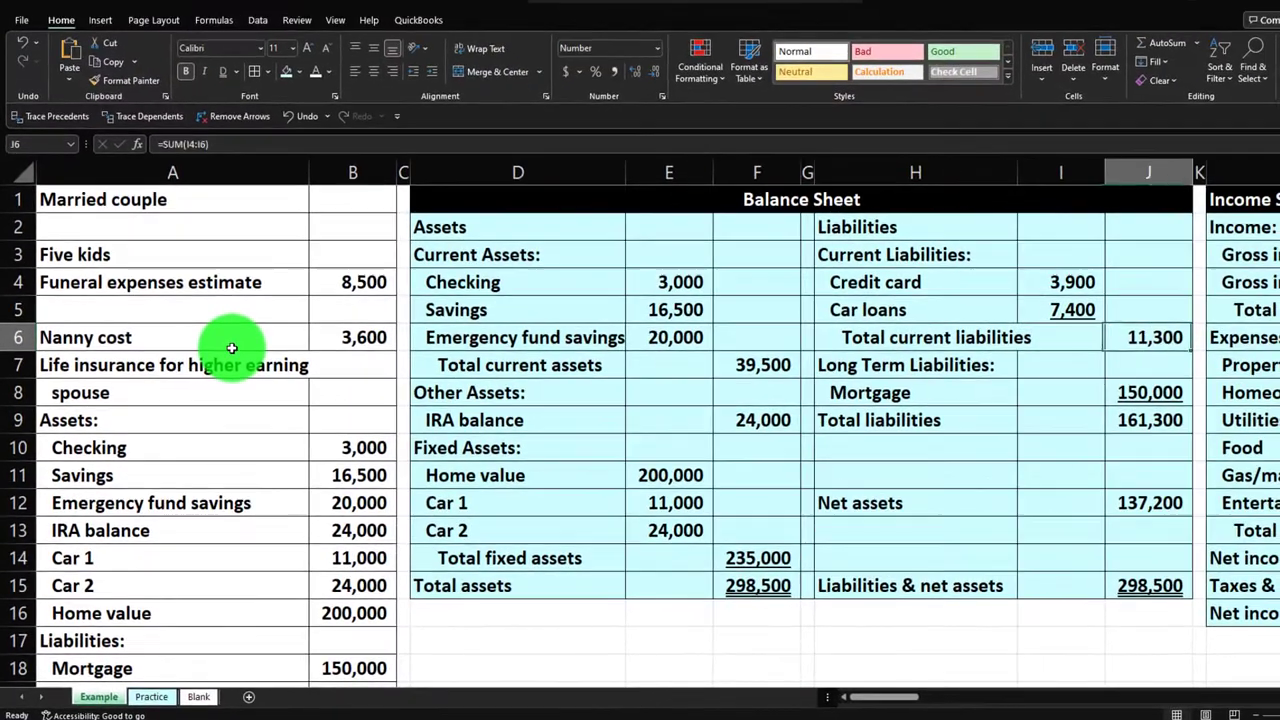
pyautogui.press('Right')
pyautogui.press('Right')
pyautogui.press('Right')
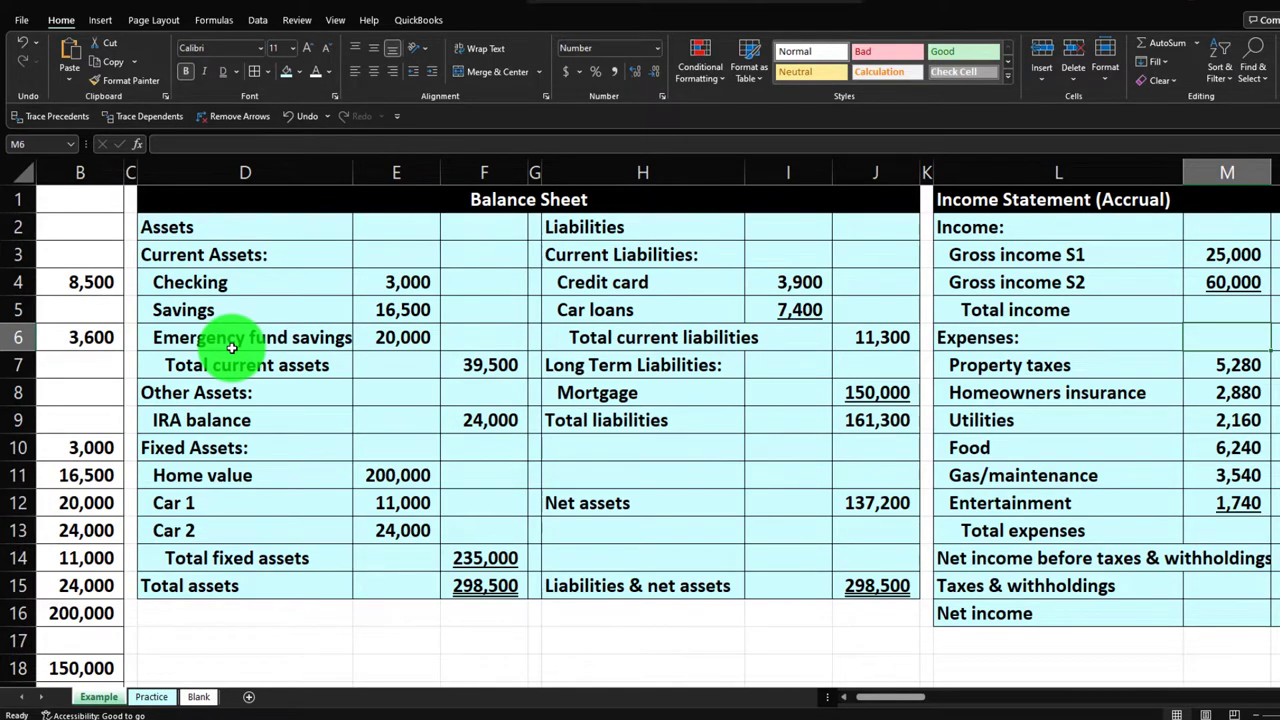
pyautogui.press('Right')
pyautogui.press('Right')
pyautogui.press('Right')
pyautogui.press('Right')
pyautogui.press('Right')
pyautogui.press('Right')
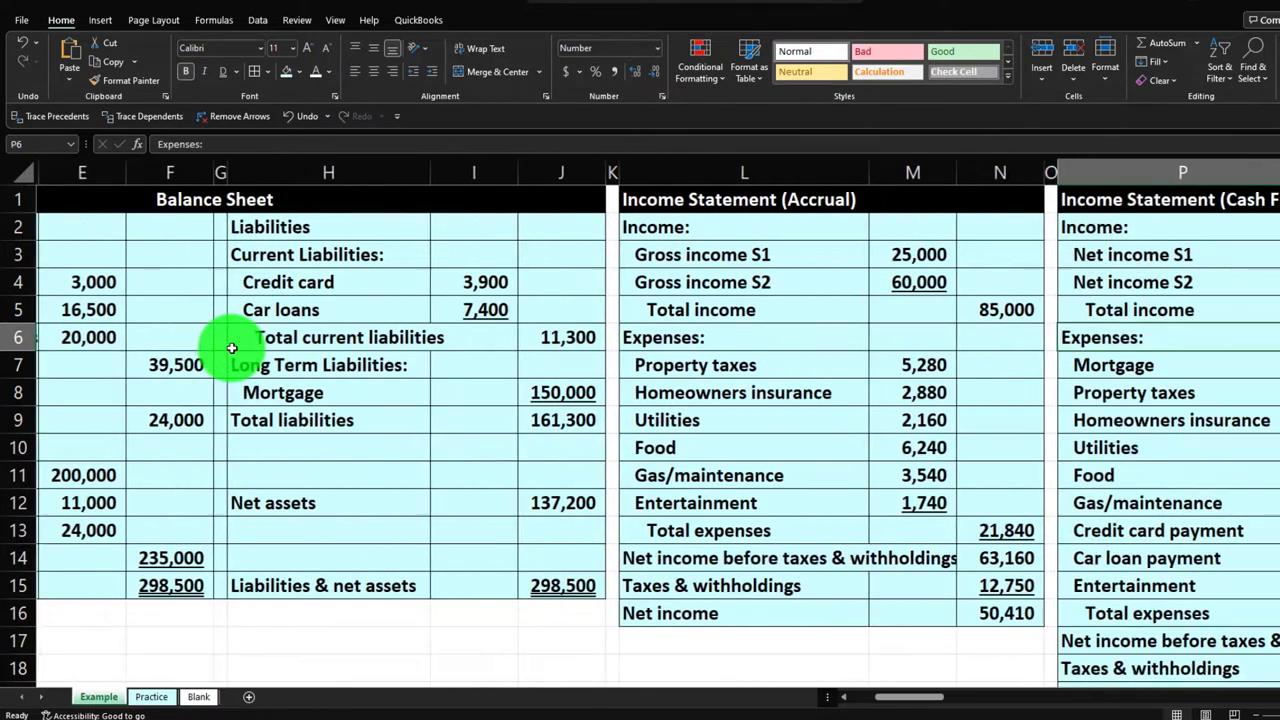
pyautogui.press('Right')
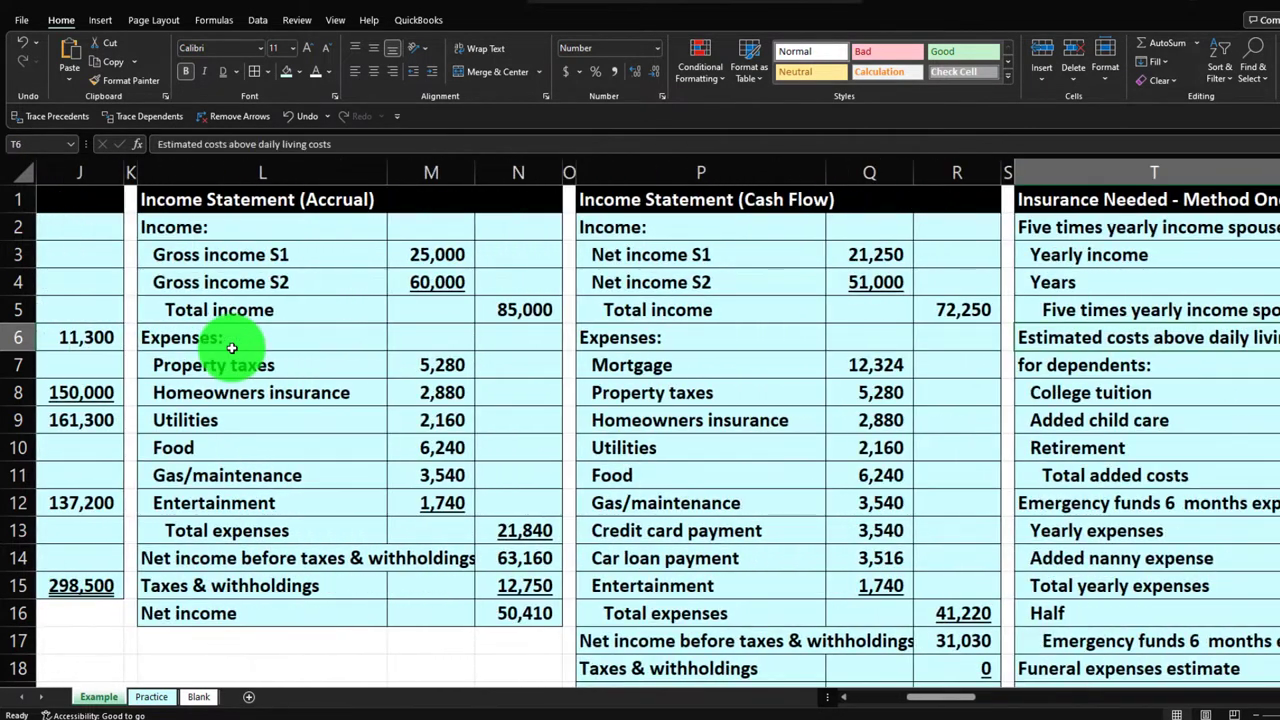
# Examine the Example sheet's Insurance Needed Method One and Method Two tables and the loan calculations beside them
pyautogui.press('Left')
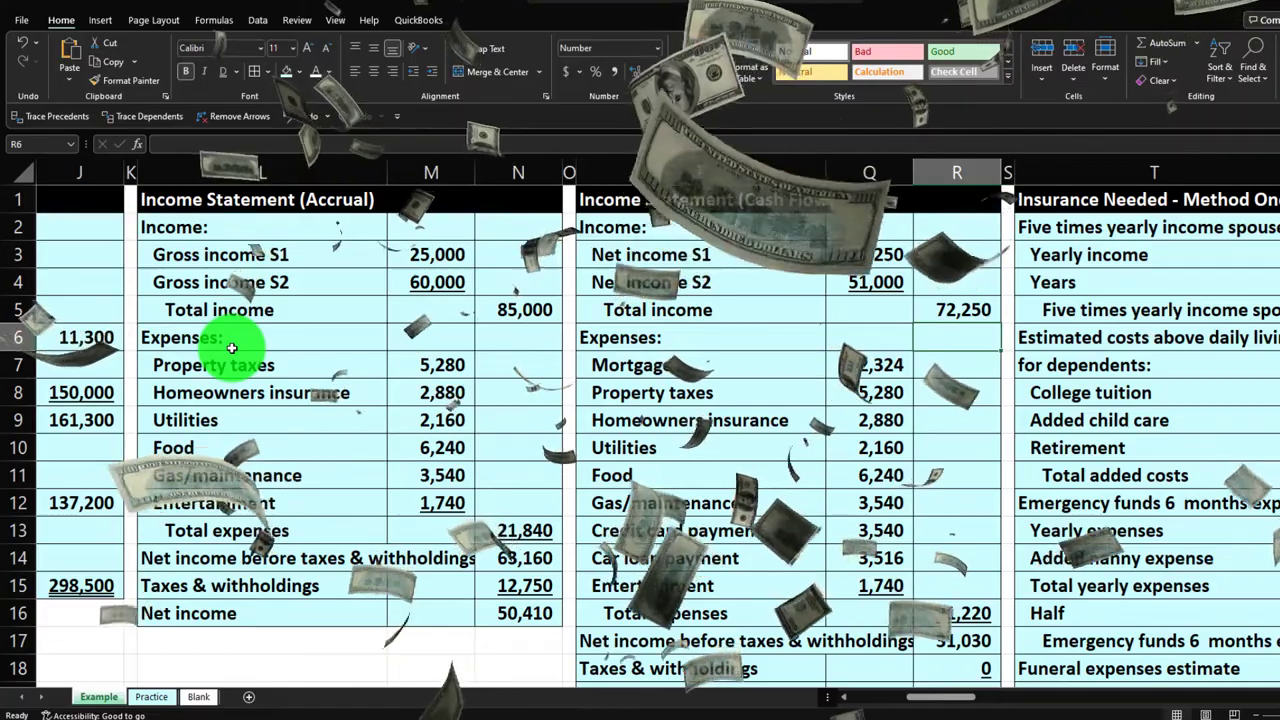
pyautogui.press('Right')
pyautogui.press('Right')
pyautogui.press('Right')
pyautogui.press('Right')
pyautogui.press('Right')
pyautogui.press('Right')
pyautogui.press('Right')
pyautogui.press('Right')
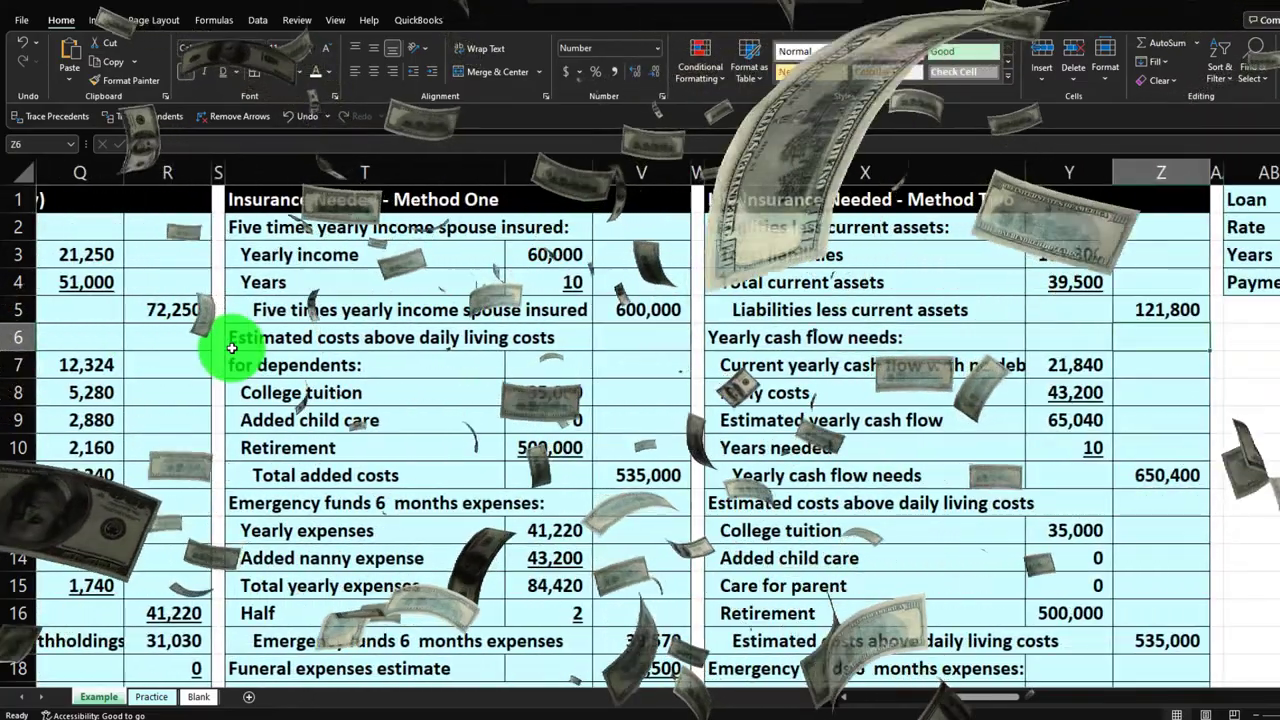
pyautogui.press('Right')
pyautogui.press('Right')
pyautogui.press('Right')
pyautogui.press('Right')
pyautogui.press('Right')
pyautogui.press('Right')
pyautogui.press('Right')
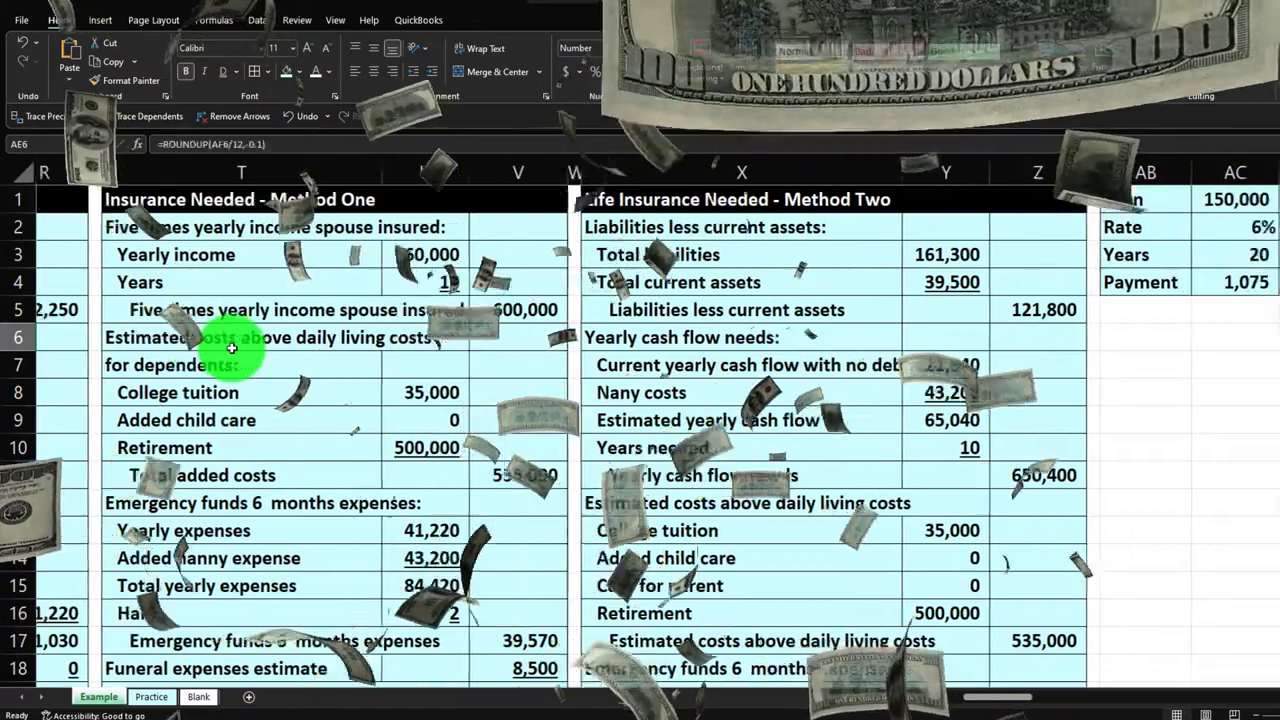
pyautogui.press('Right')
pyautogui.press('Right')
pyautogui.press('Right')
pyautogui.press('Right')
pyautogui.press('Right')
pyautogui.press('Right')
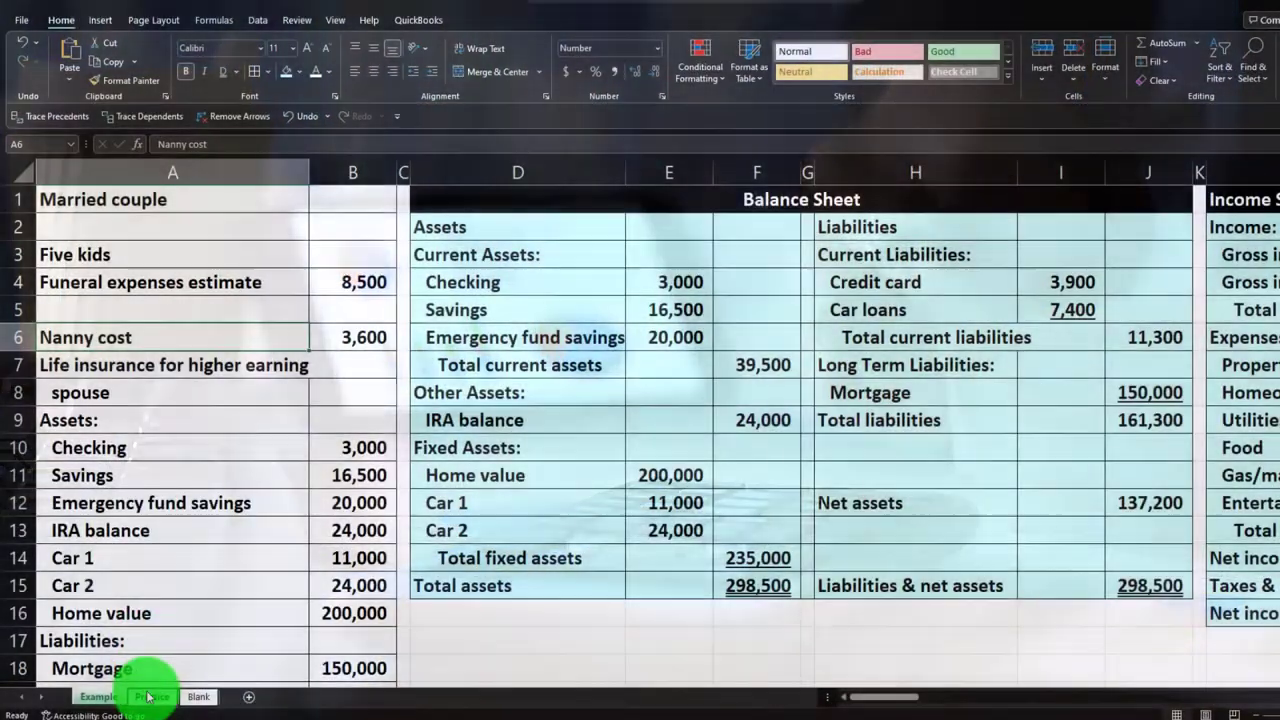
# Check the Practice sheet's empty template, and look over the balance sheet and accrual income statement on the Blank sheet
pyautogui.click(150, 697)
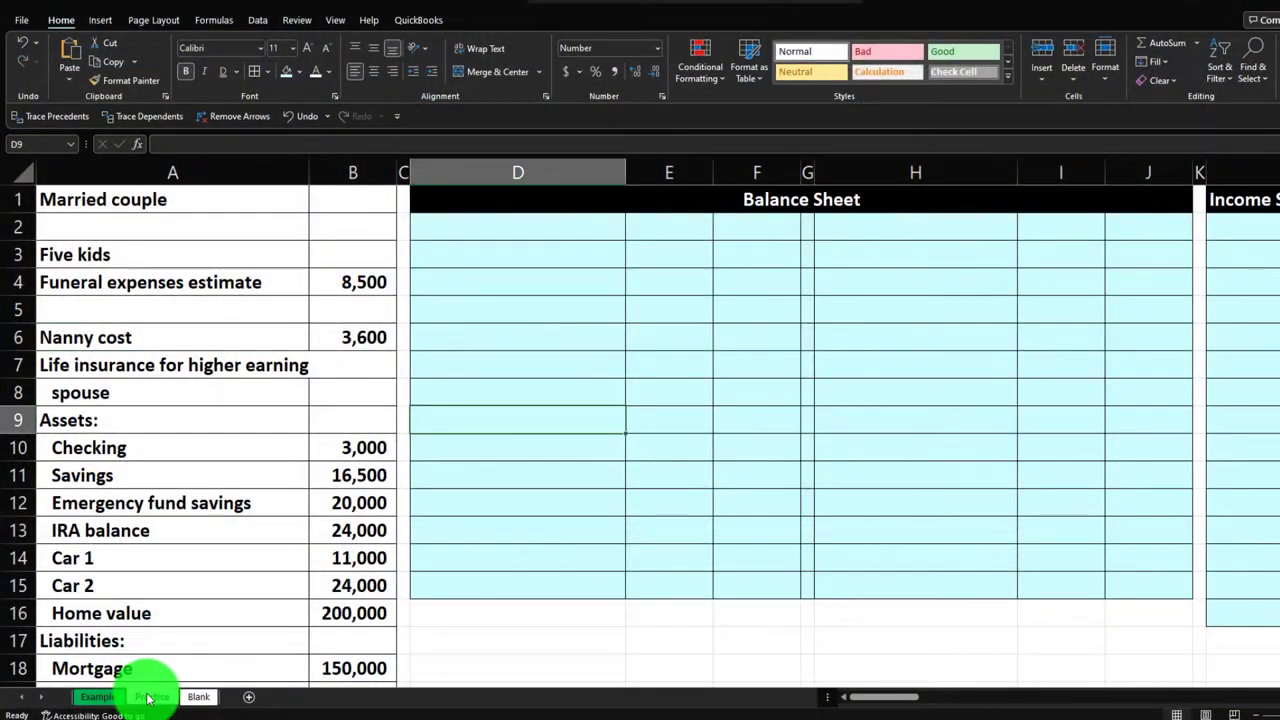
pyautogui.click(498, 332)
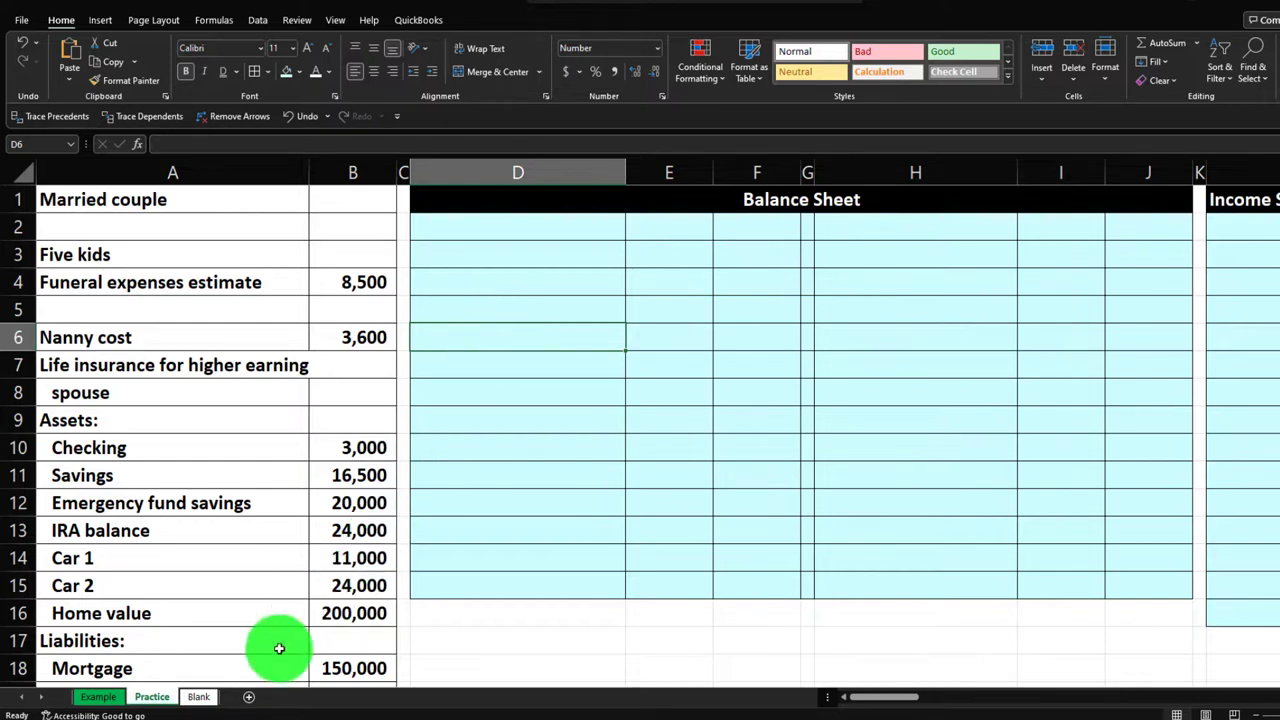
pyautogui.click(205, 697)
pyautogui.click(331, 362)
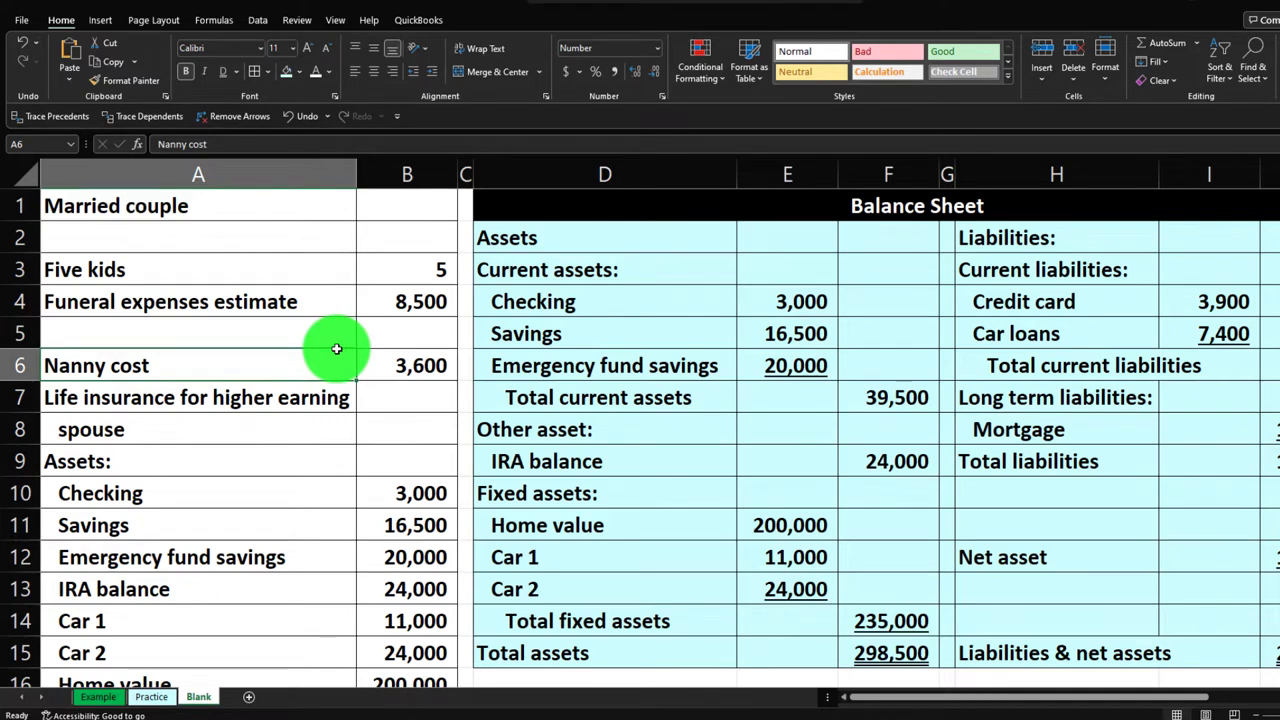
pyautogui.press('Right')
pyautogui.press('Right')
pyautogui.press('Right')
pyautogui.press('Right')
pyautogui.press('Right')
pyautogui.press('Right')
pyautogui.press('Right')
pyautogui.press('Right')
pyautogui.press('Right')
pyautogui.press('Right')
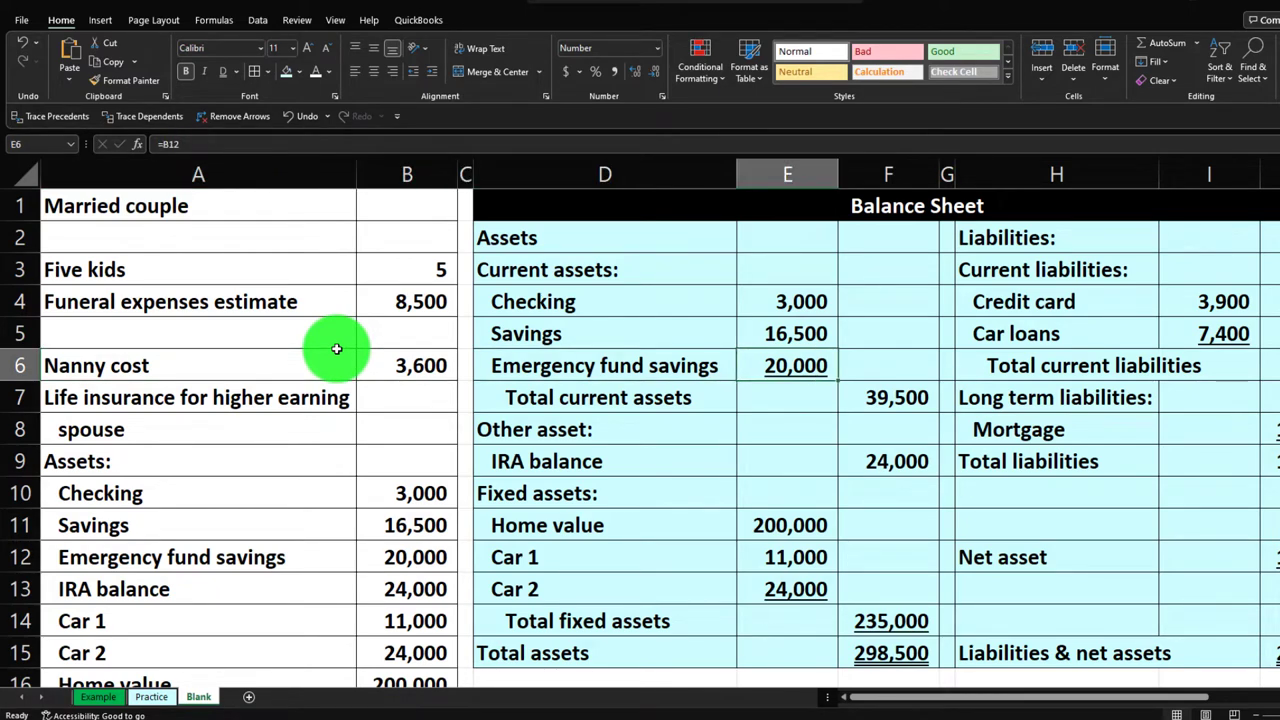
pyautogui.press('Right')
pyautogui.press('Right')
pyautogui.press('Right')
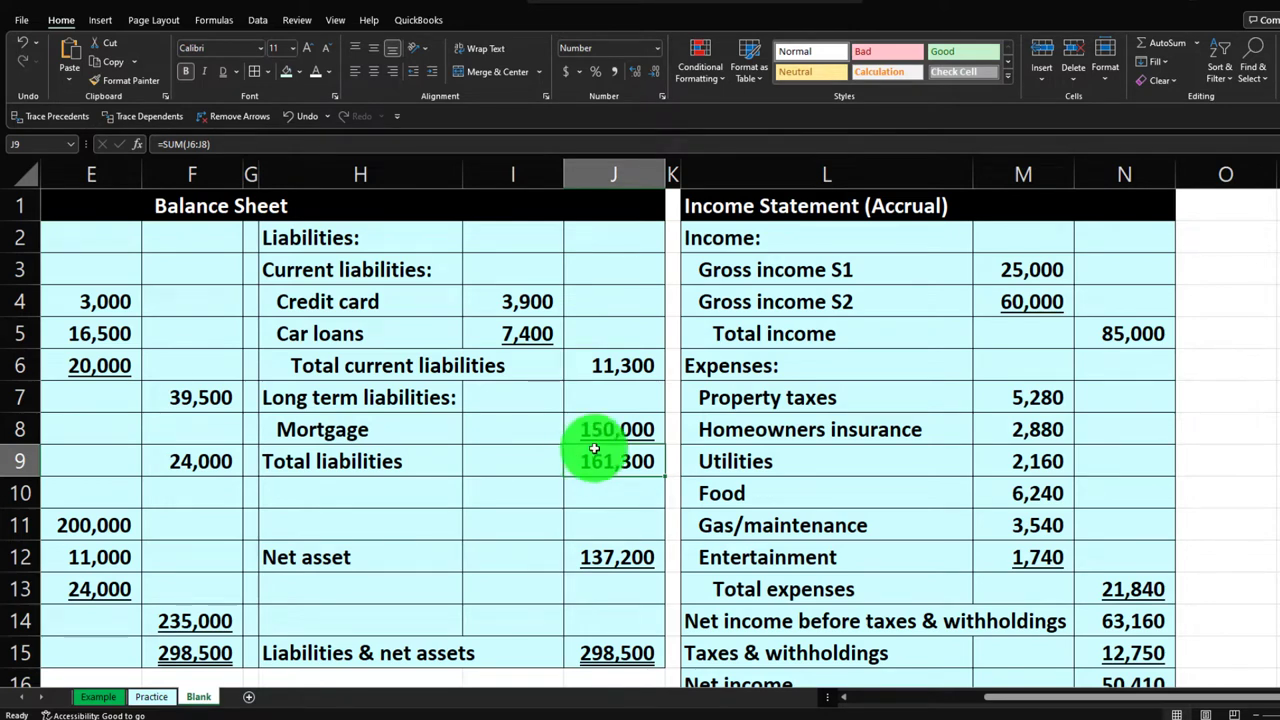
# Copy the narrow spacer formatting of column K to column O with the Format Painter
pyautogui.click(673, 172)
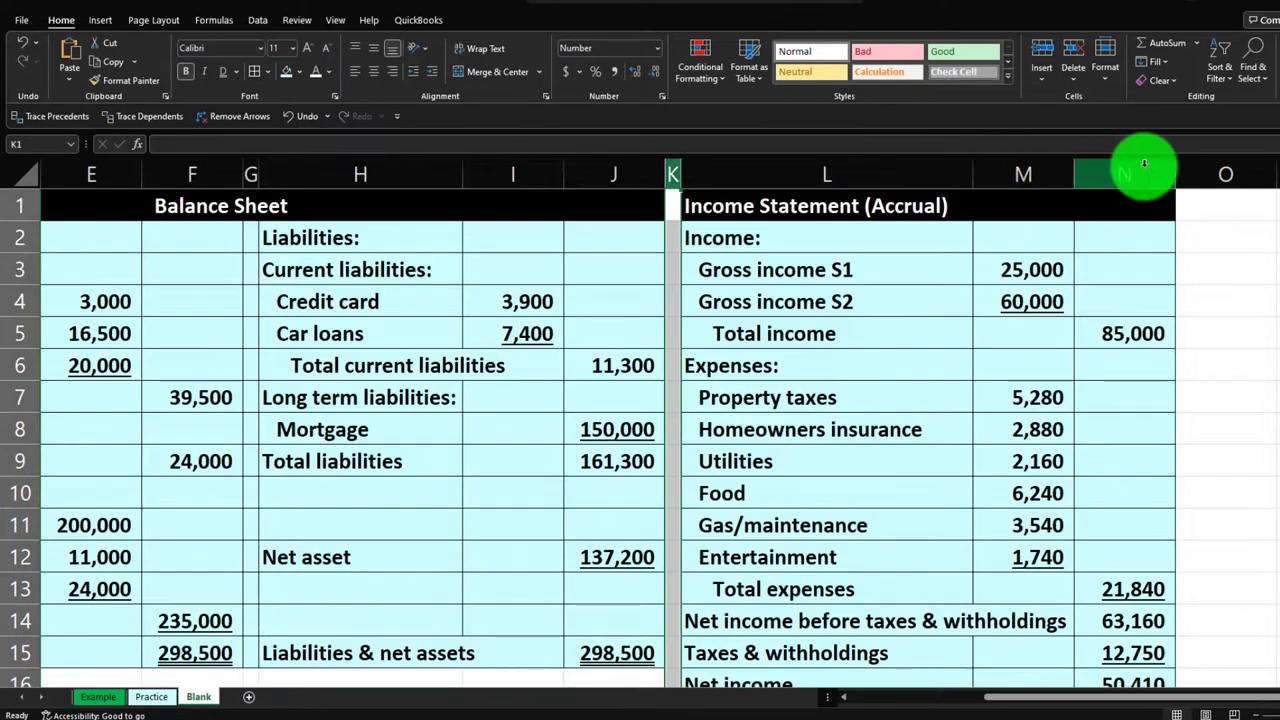
pyautogui.keyDown('ctrl'); pyautogui.click(1184, 165); pyautogui.keyUp('ctrl')
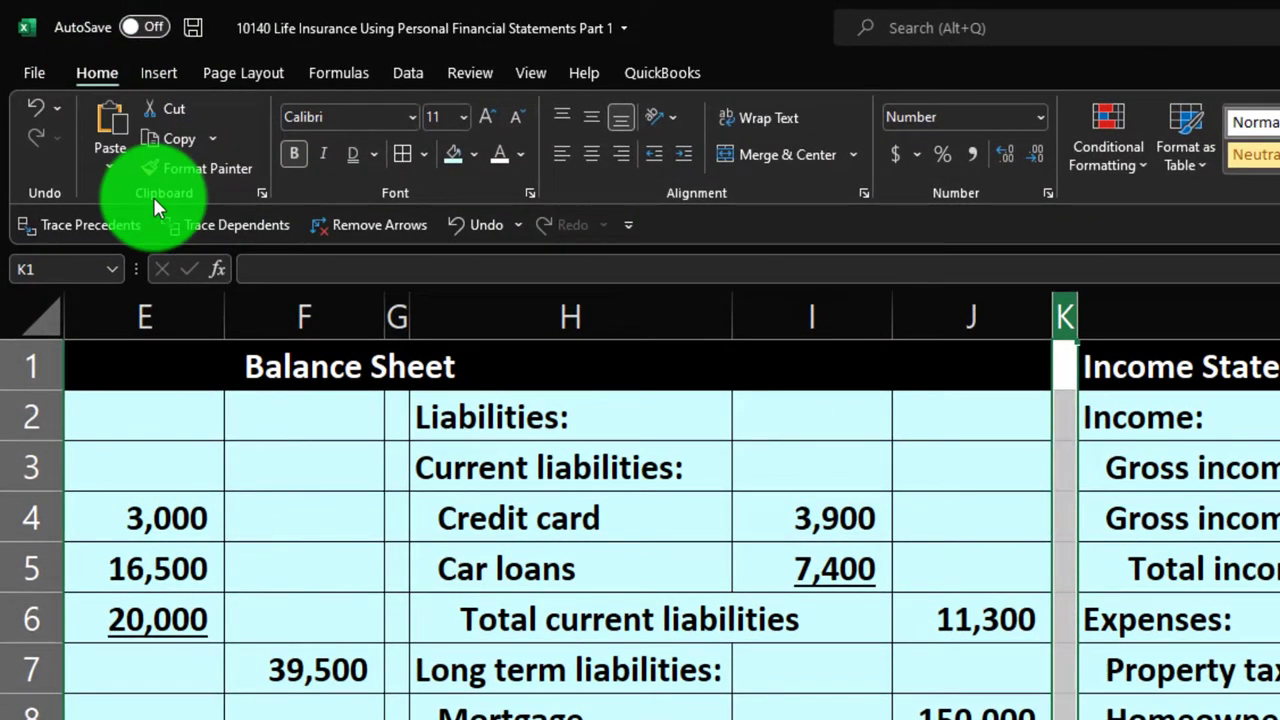
pyautogui.click(175, 176)
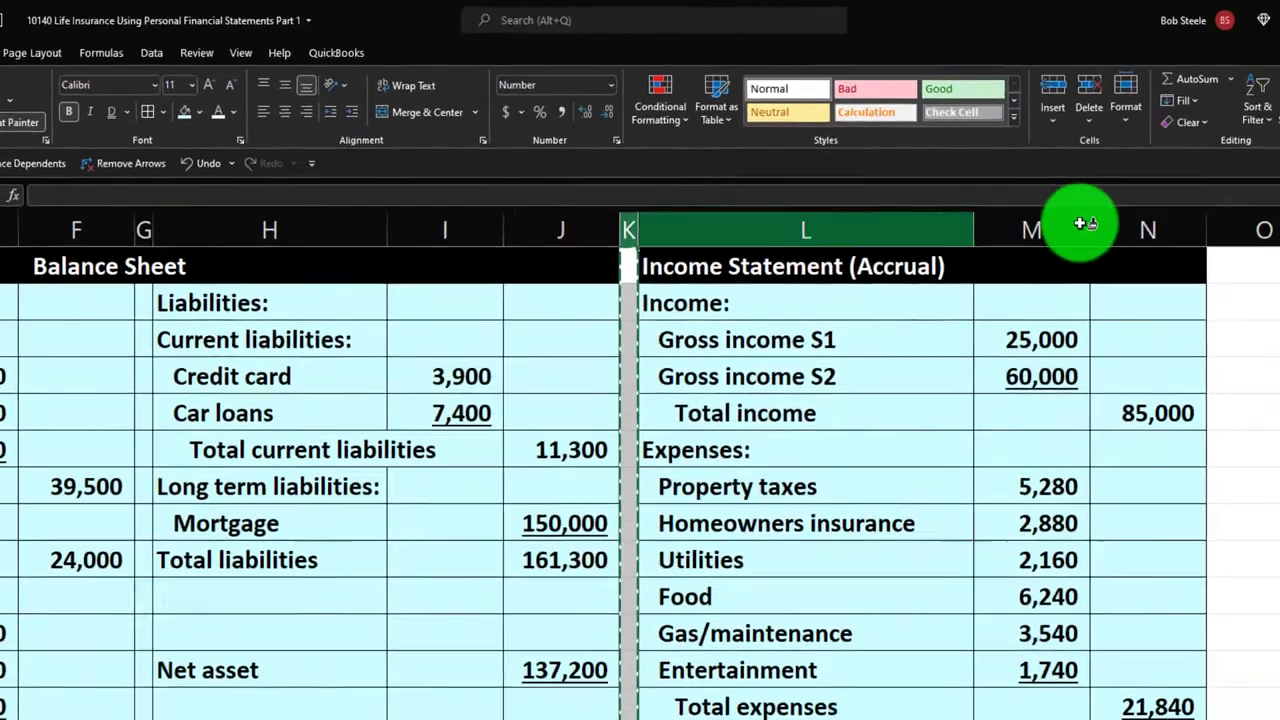
pyautogui.click(1279, 313)
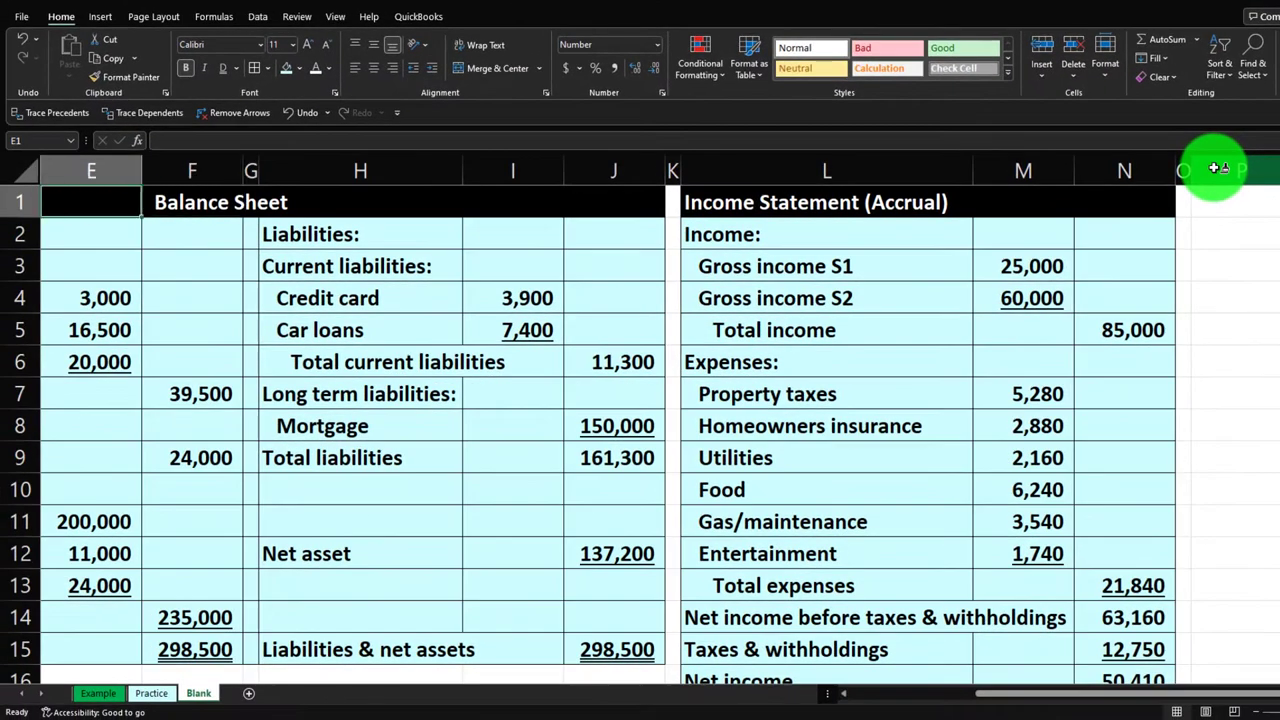
# Hide columns C through N on the Blank sheet
pyautogui.hotkey('ctrl', 'Home')
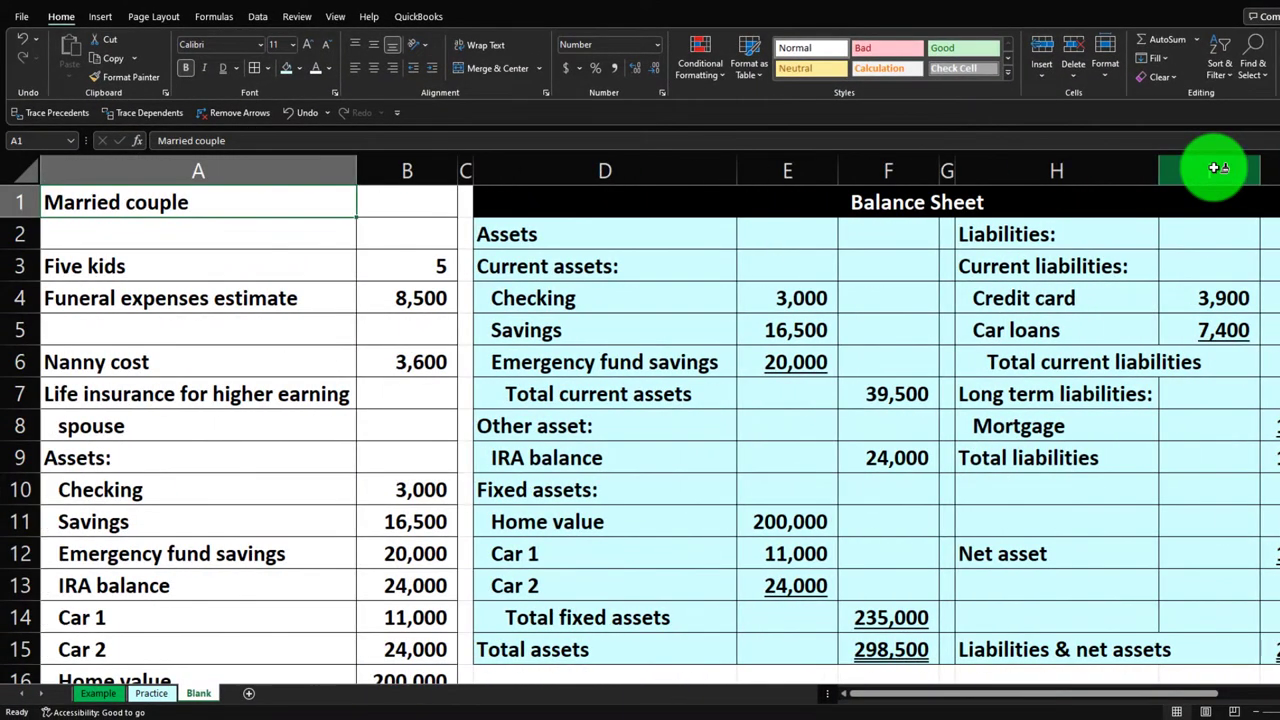
pyautogui.click(467, 168)
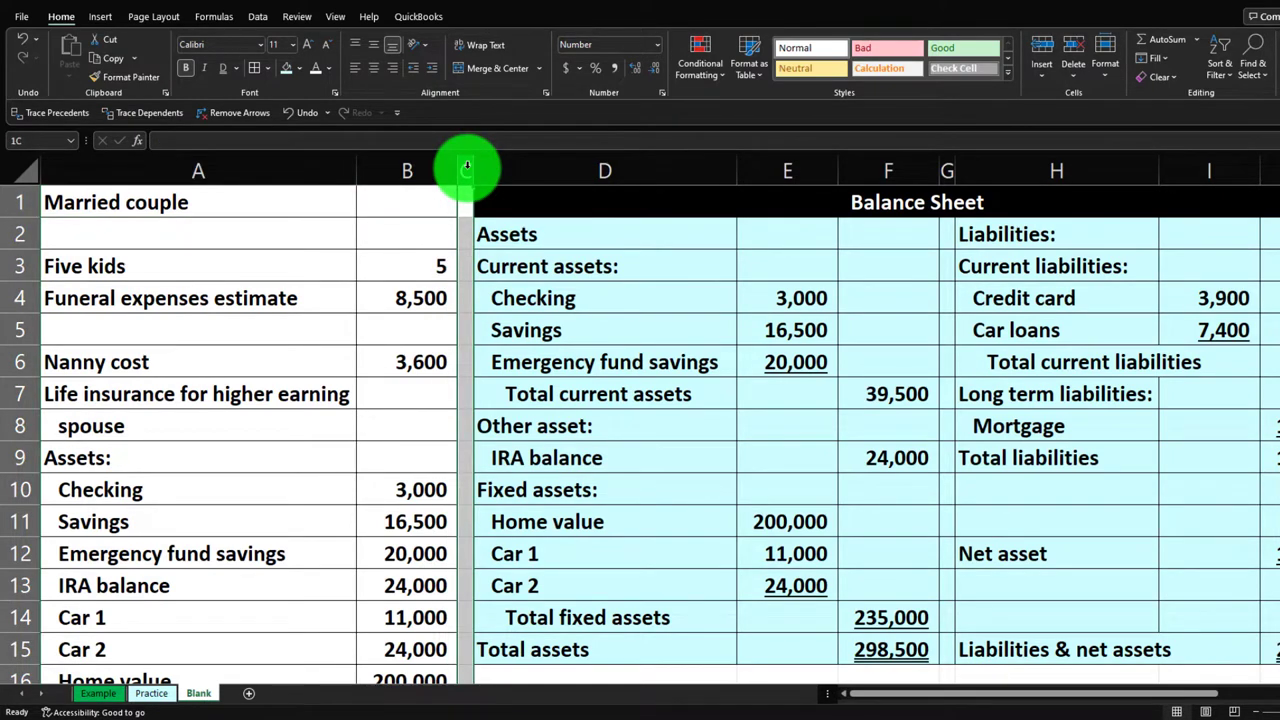
pyautogui.moveTo(467, 168); pyautogui.dragTo(1046, 191)
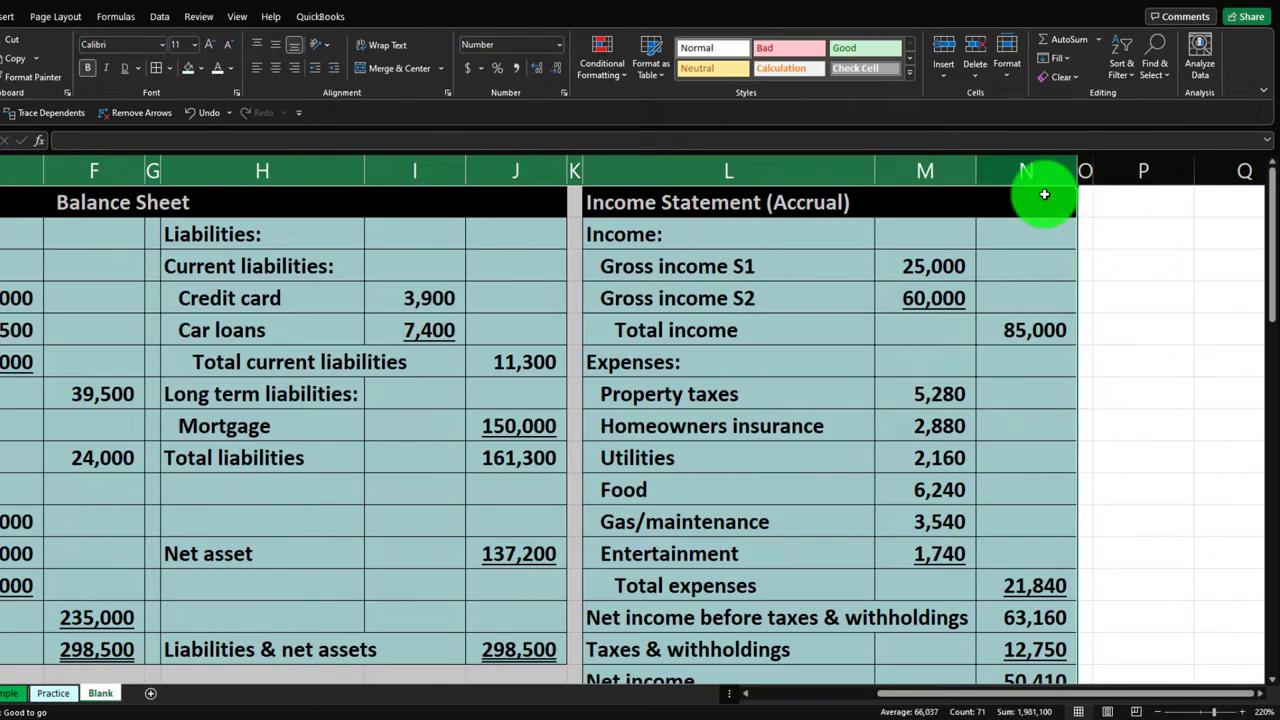
pyautogui.rightClick(867, 277)
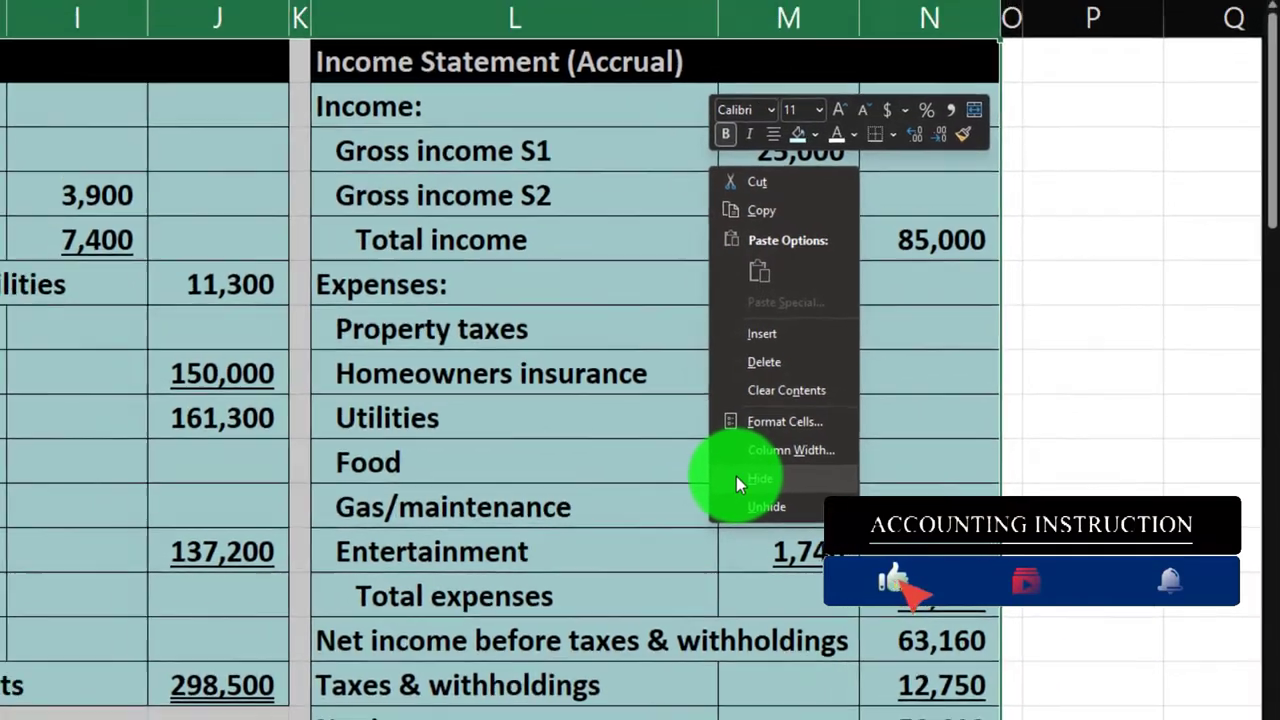
pyautogui.click(708, 476)
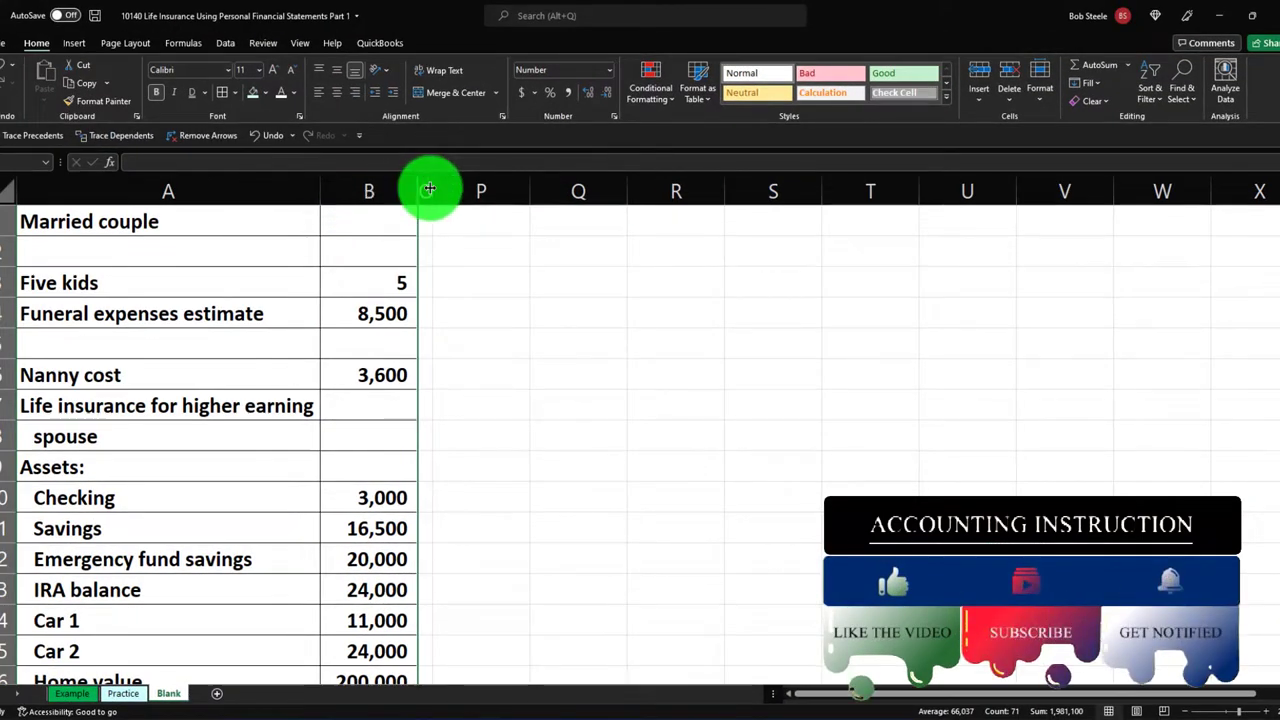
# Enter the title "Income Statement (Cash Flow)" in cell P1
pyautogui.click(500, 280)
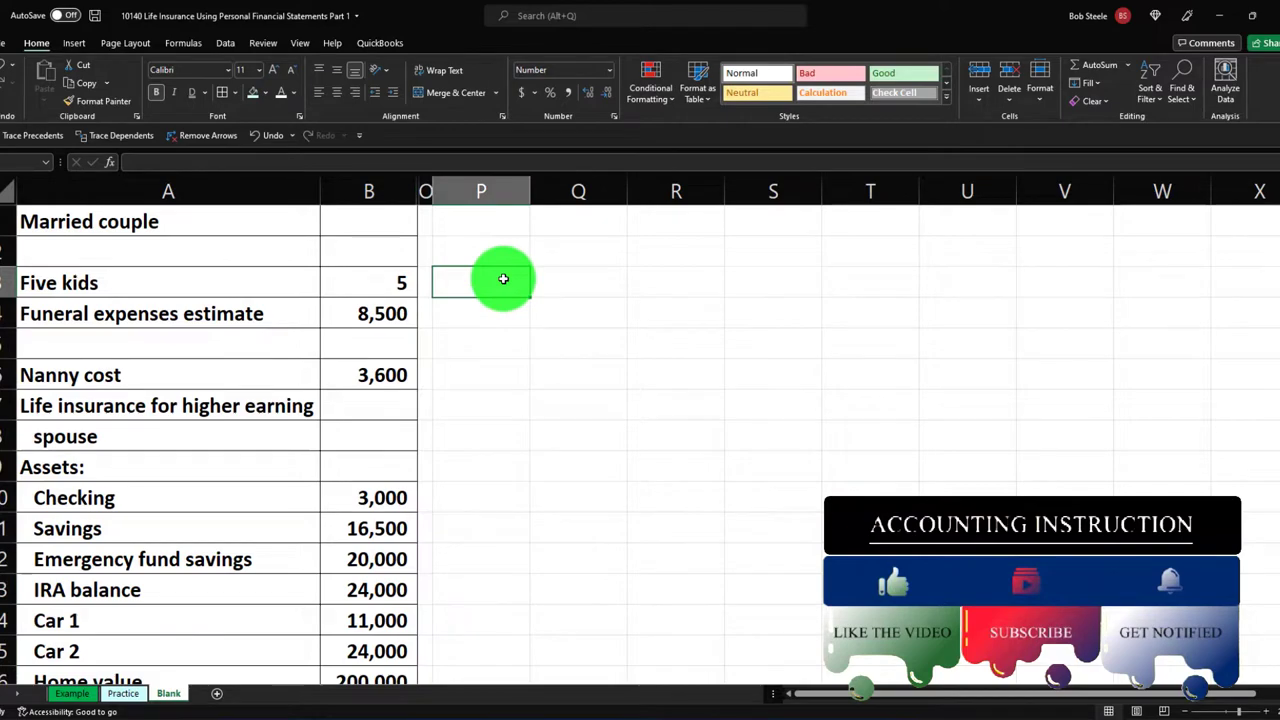
pyautogui.click(491, 220)
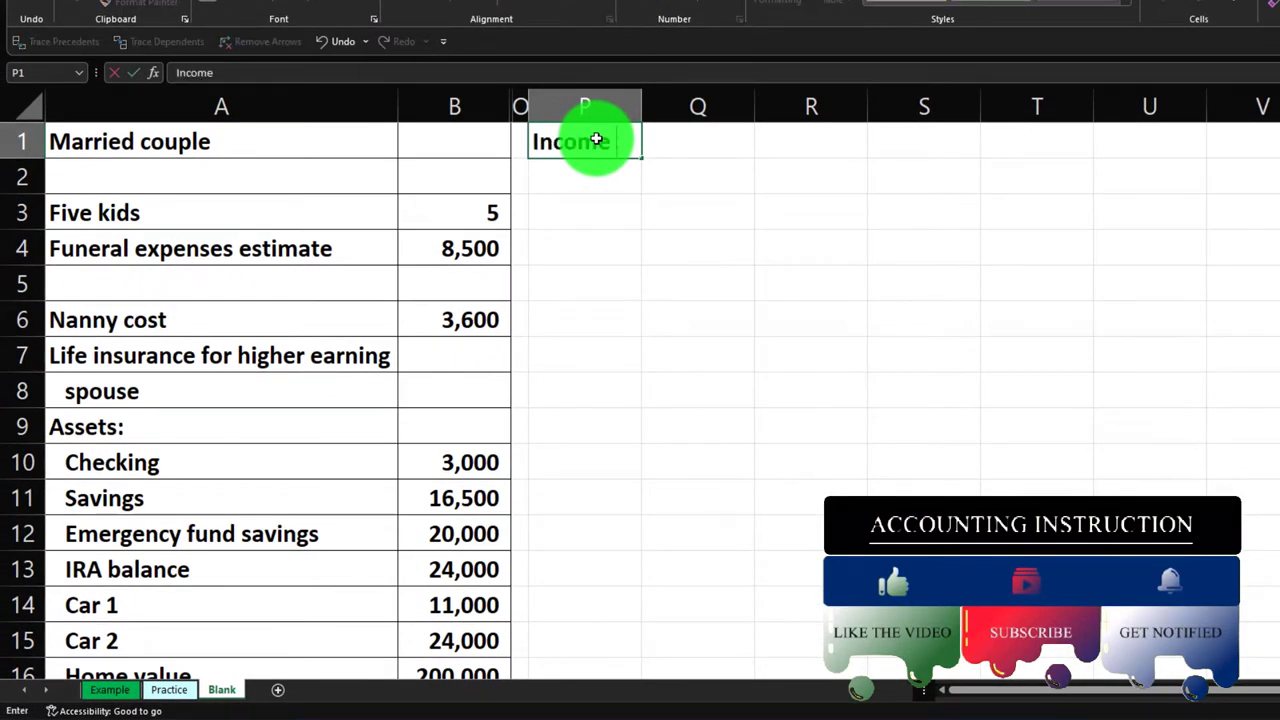
pyautogui.write('Income Statement (Cash Flow')
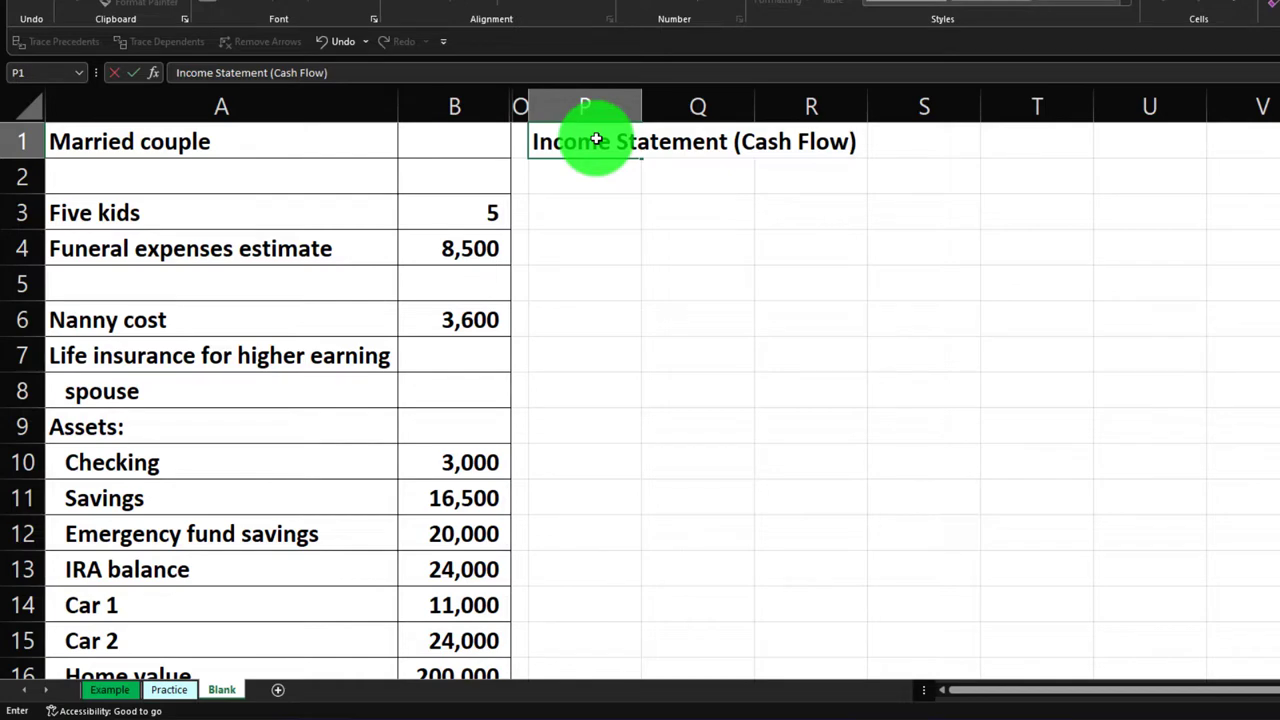
pyautogui.press('Return')
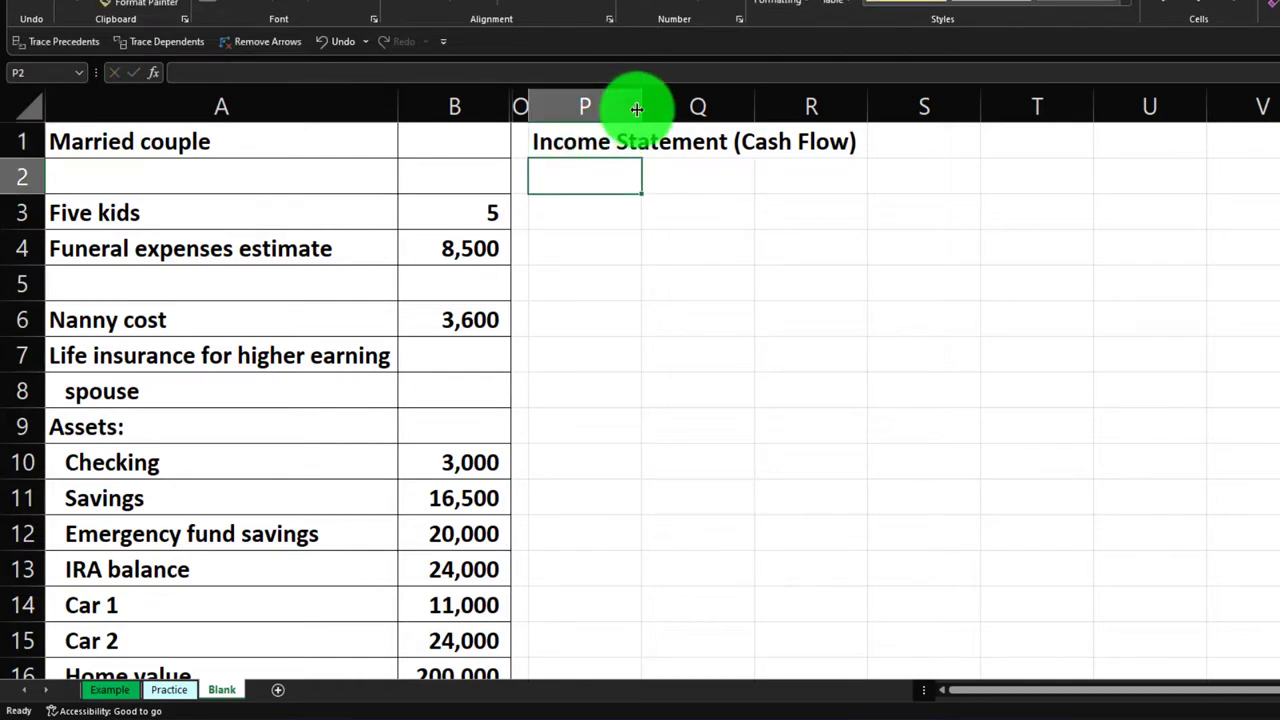
# Widen column P and format the header range P1:R1 with a black fill and white text
pyautogui.moveTo(639, 107); pyautogui.dragTo(689, 112)
pyautogui.moveTo(755, 112); pyautogui.dragTo(759, 112)
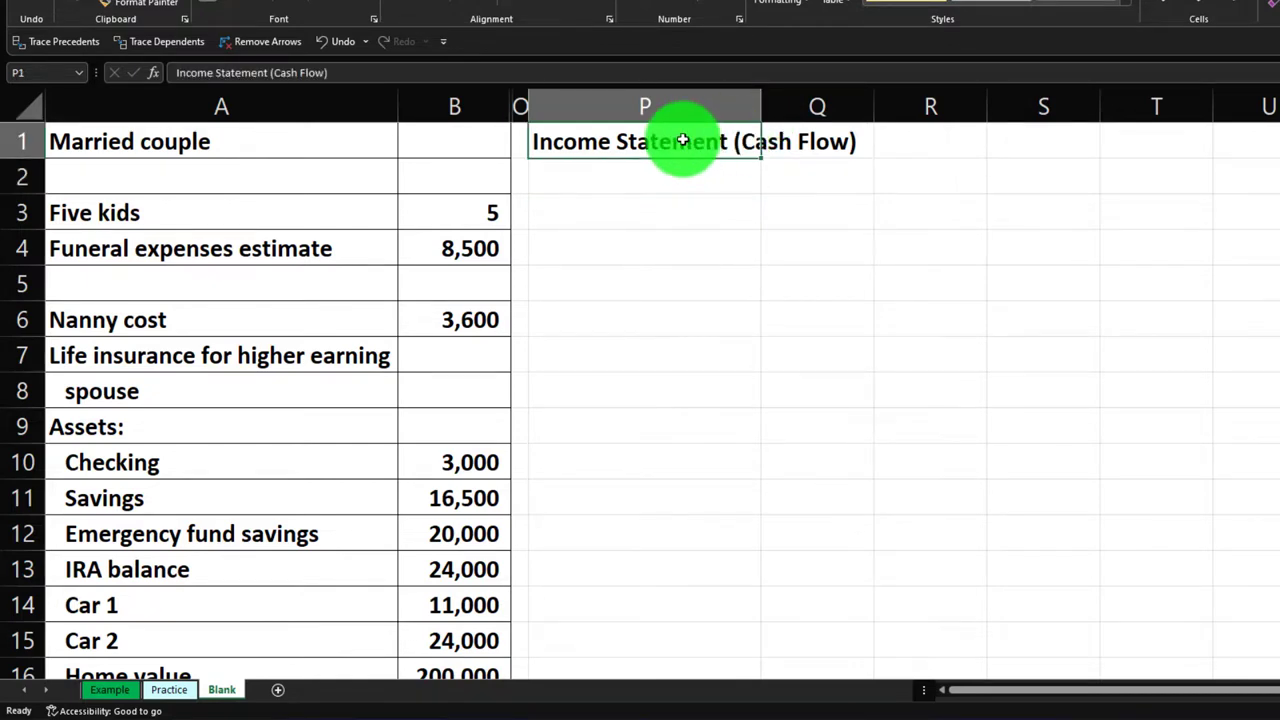
pyautogui.moveTo(682, 140); pyautogui.dragTo(878, 140)
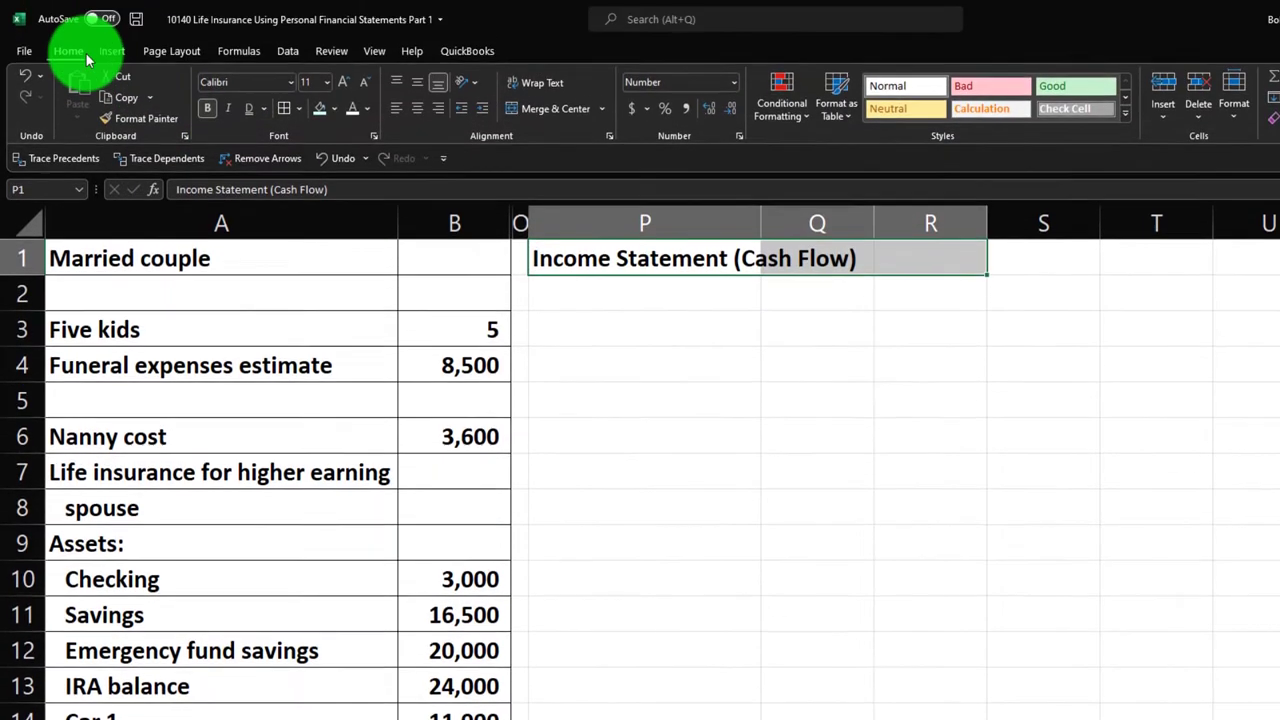
pyautogui.click(335, 116)
pyautogui.click(337, 151)
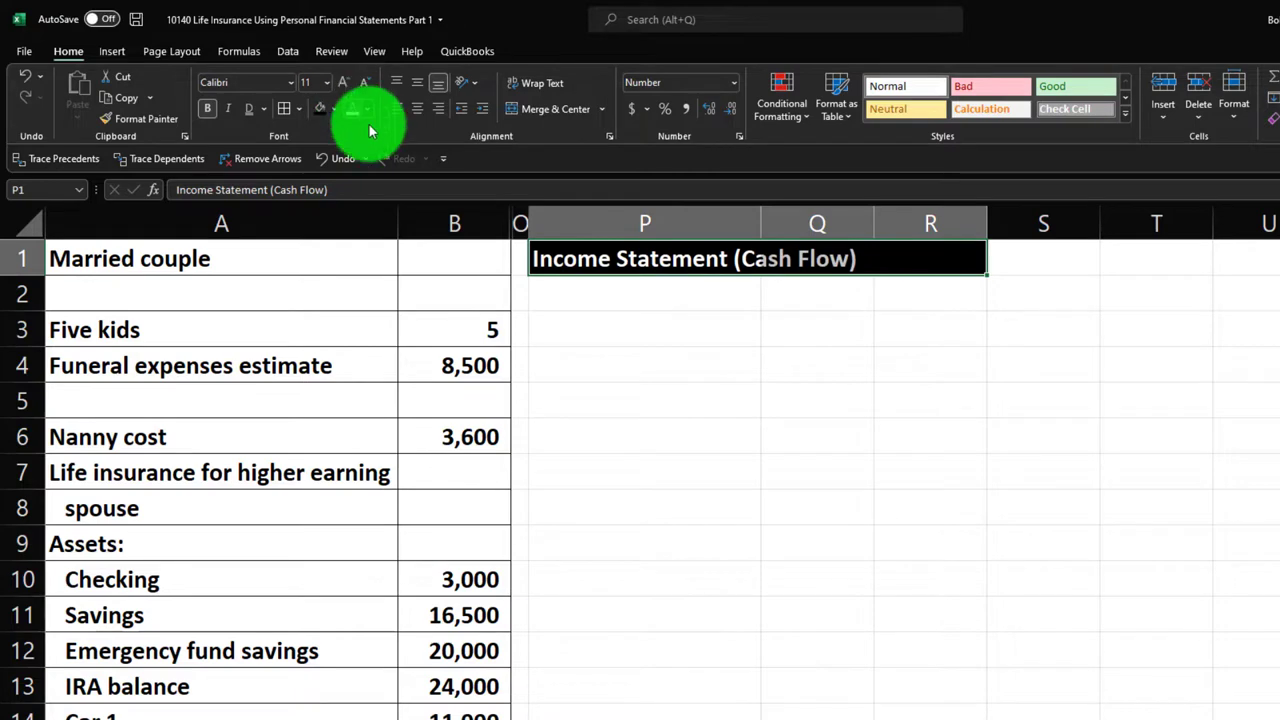
# Add the section label "Income:" in cell P2 under the cash flow income statement title
pyautogui.click(578, 289)
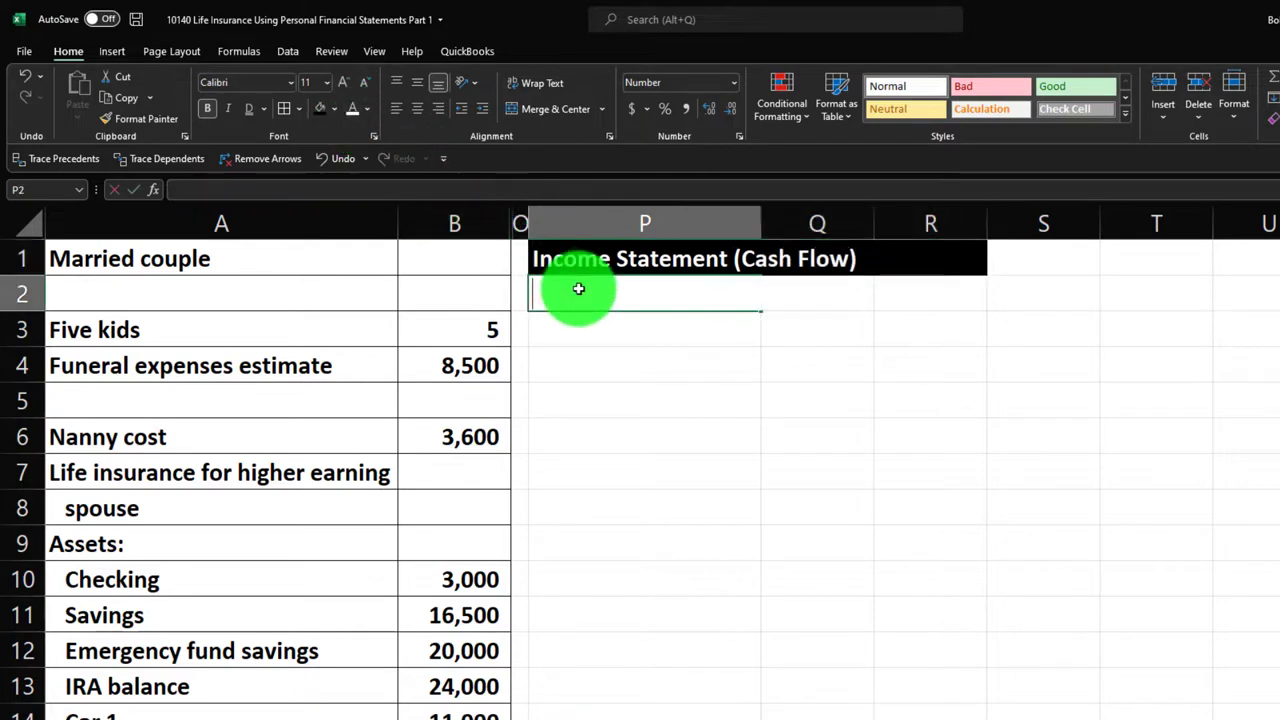
pyautogui.write('Income:')
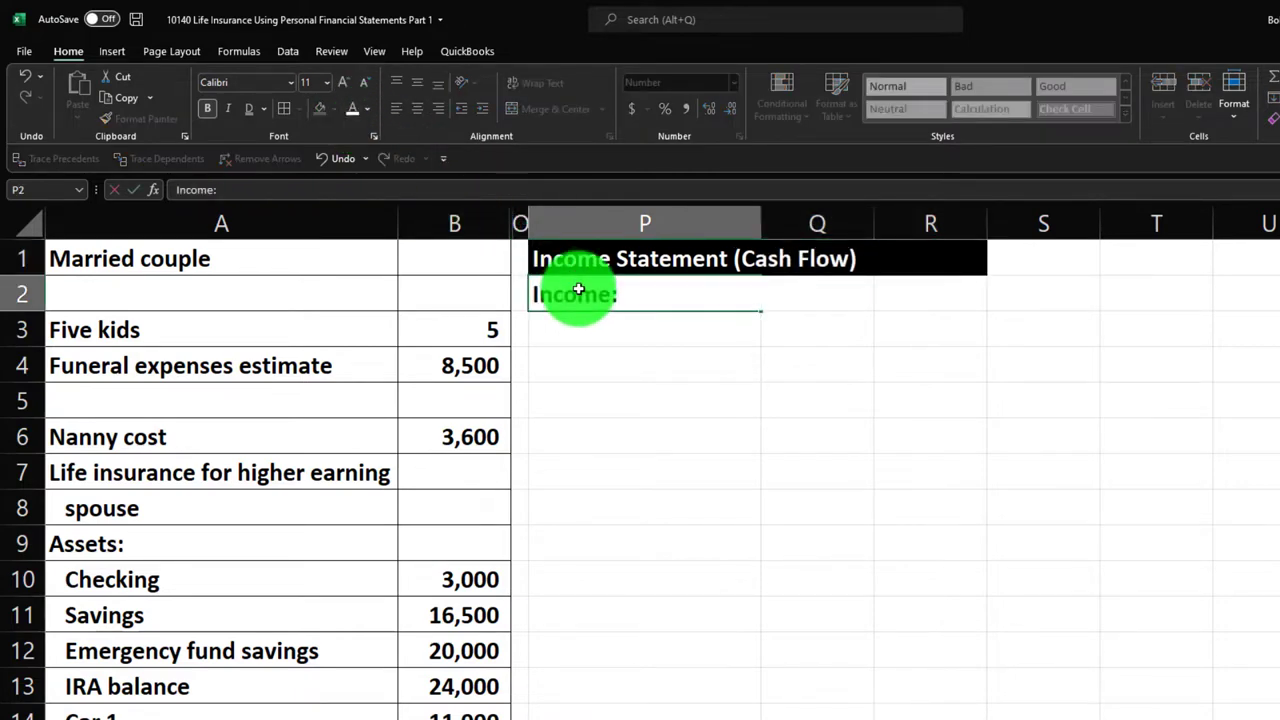
pyautogui.press('Return')
pyautogui.scroll(-4, 603, 386)
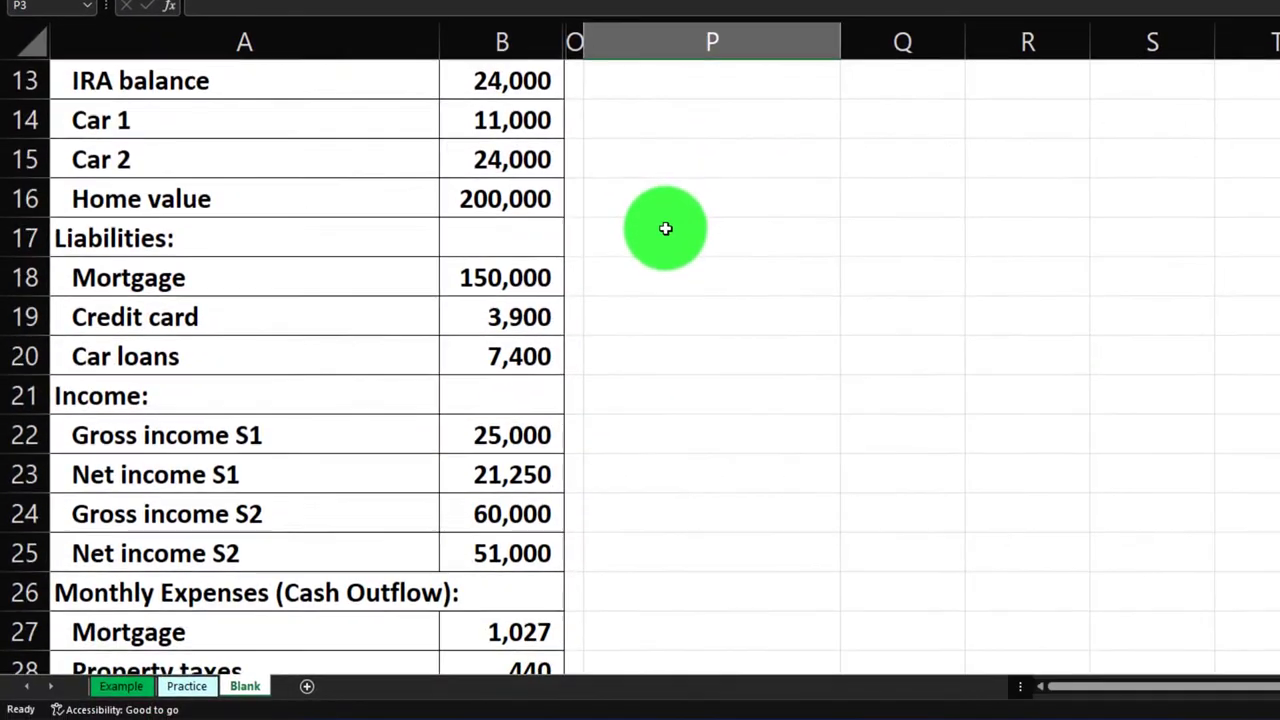
pyautogui.scroll(-4, 665, 228)
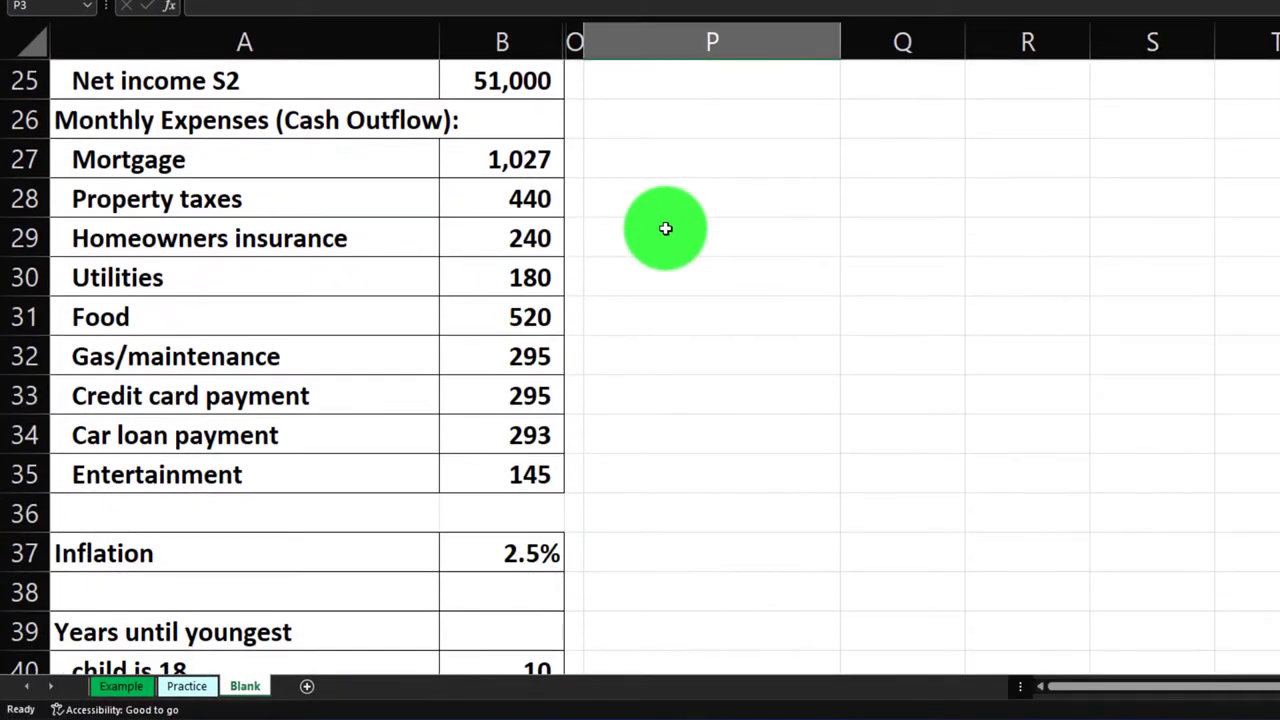
# Link cell P3 under the "Income:" label to the Net income S1 label in A23
pyautogui.scroll(2, 665, 228)
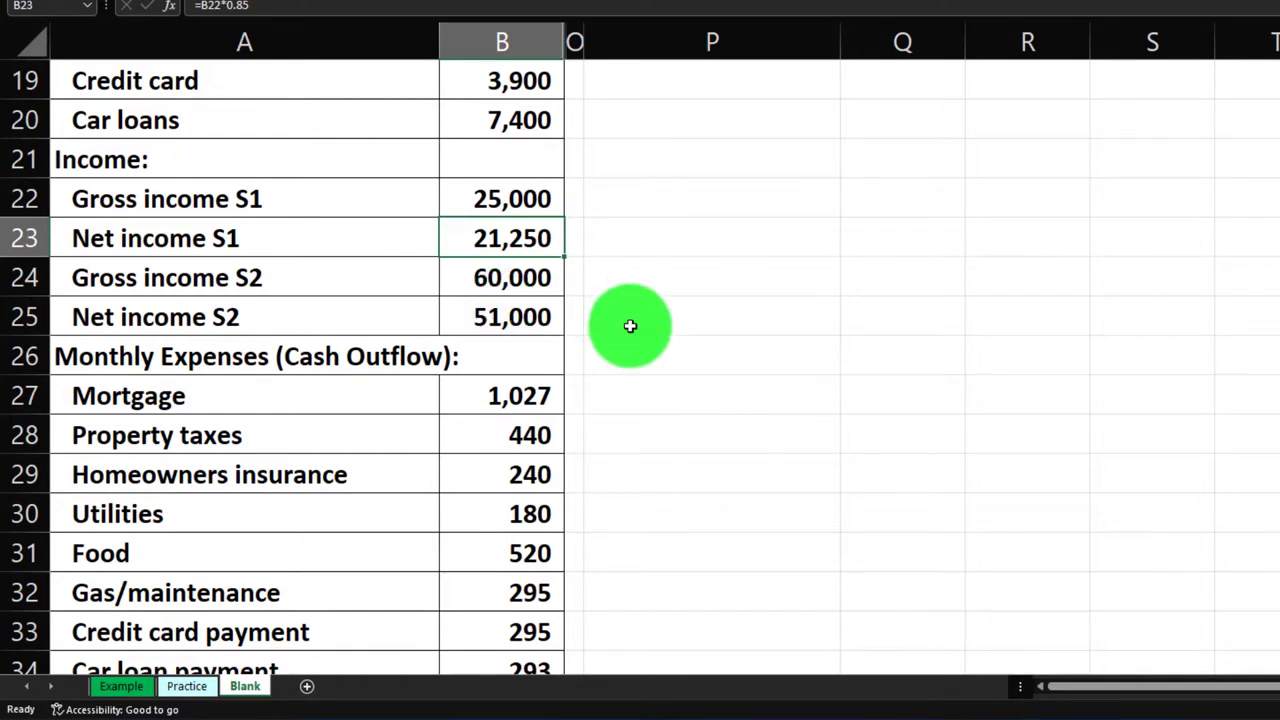
pyautogui.scroll(6, 630, 326)
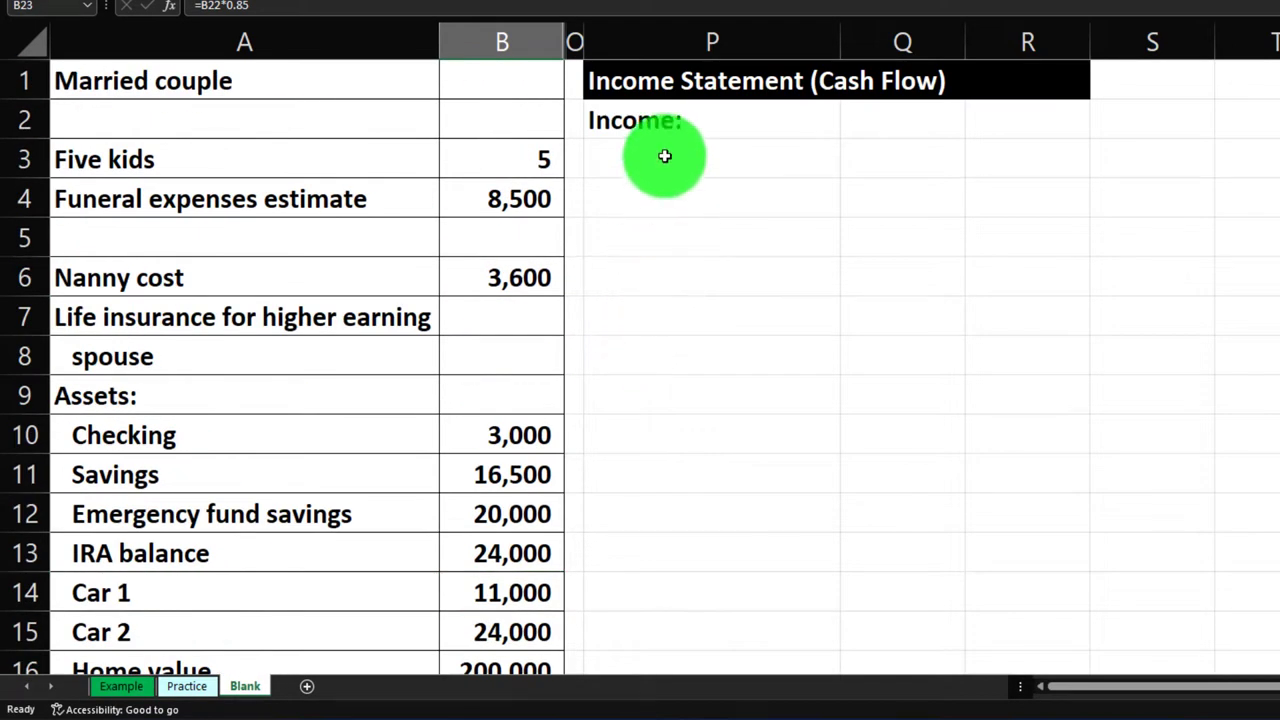
pyautogui.click(665, 156)
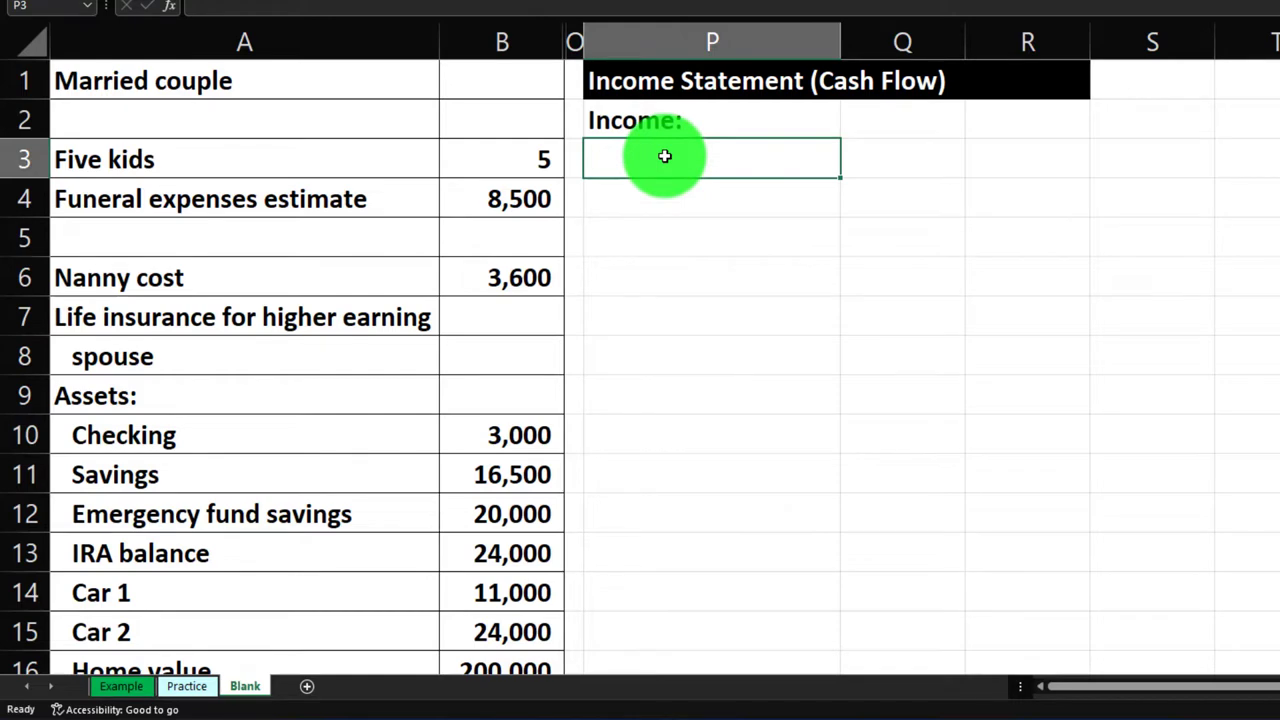
pyautogui.write('=')
pyautogui.press('Down')
pyautogui.press('Down')
pyautogui.press('Down')
pyautogui.press('Down')
pyautogui.press('Down')
pyautogui.press('Down')
pyautogui.press('Down')
pyautogui.press('Down')
pyautogui.press('Down')
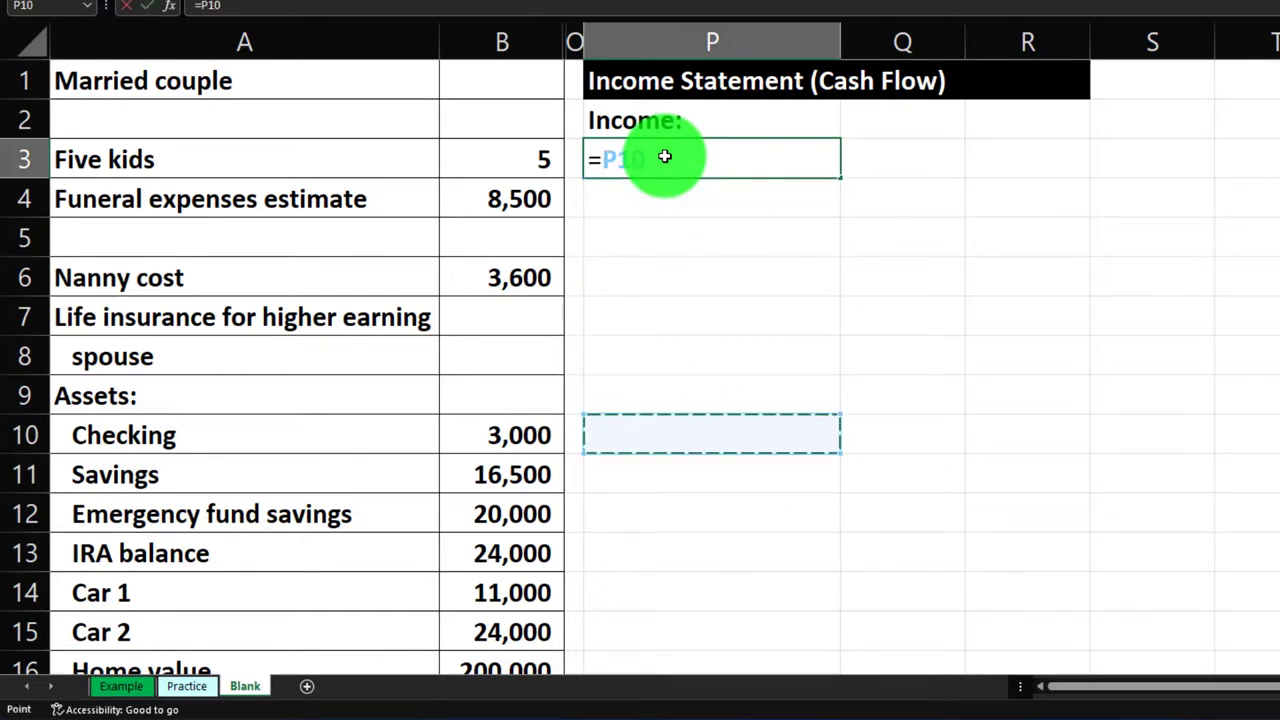
pyautogui.press('Down')
pyautogui.press('Down')
pyautogui.press('Down')
pyautogui.press('Down')
pyautogui.press('Down')
pyautogui.press('Down')
pyautogui.press('Down')
pyautogui.press('Down')
pyautogui.press('Down')
pyautogui.press('Down')
pyautogui.press('Down')
pyautogui.press('Down')
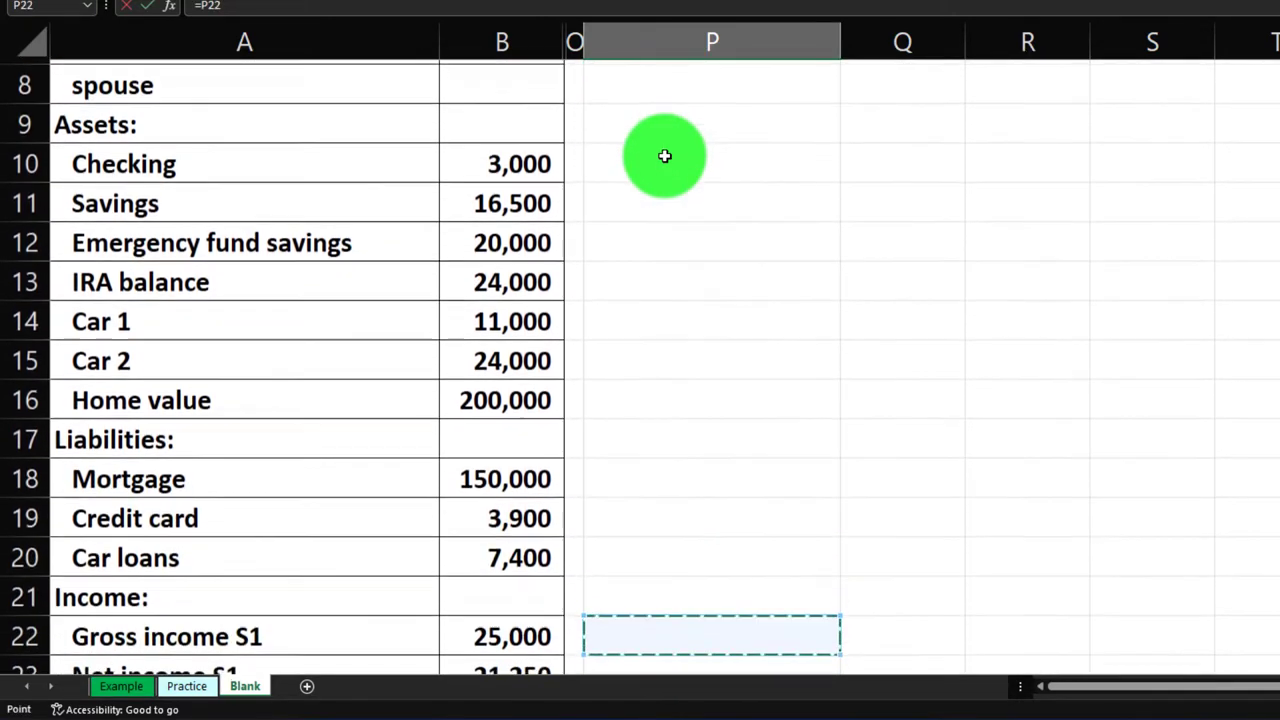
pyautogui.press('Down')
pyautogui.press('Left')
pyautogui.press('Left')
pyautogui.press('Left')
pyautogui.press('Up')
pyautogui.press('Up')
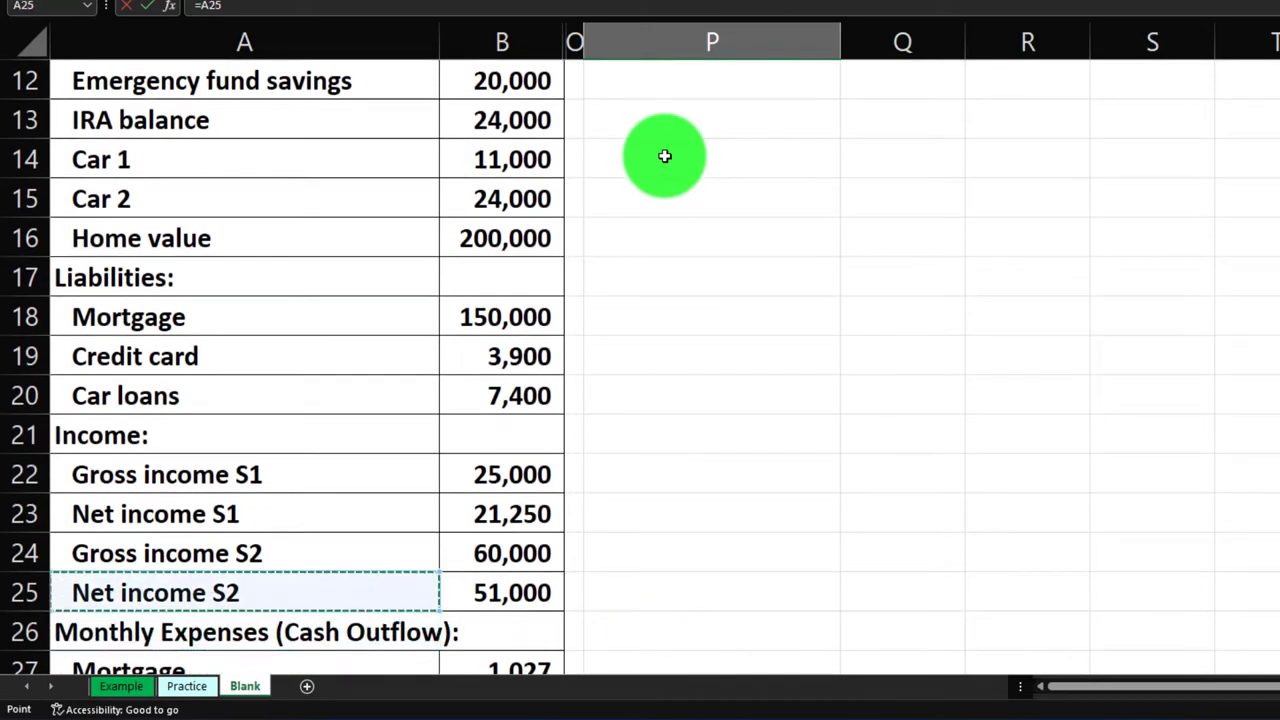
pyautogui.press('Up')
pyautogui.press('Return')
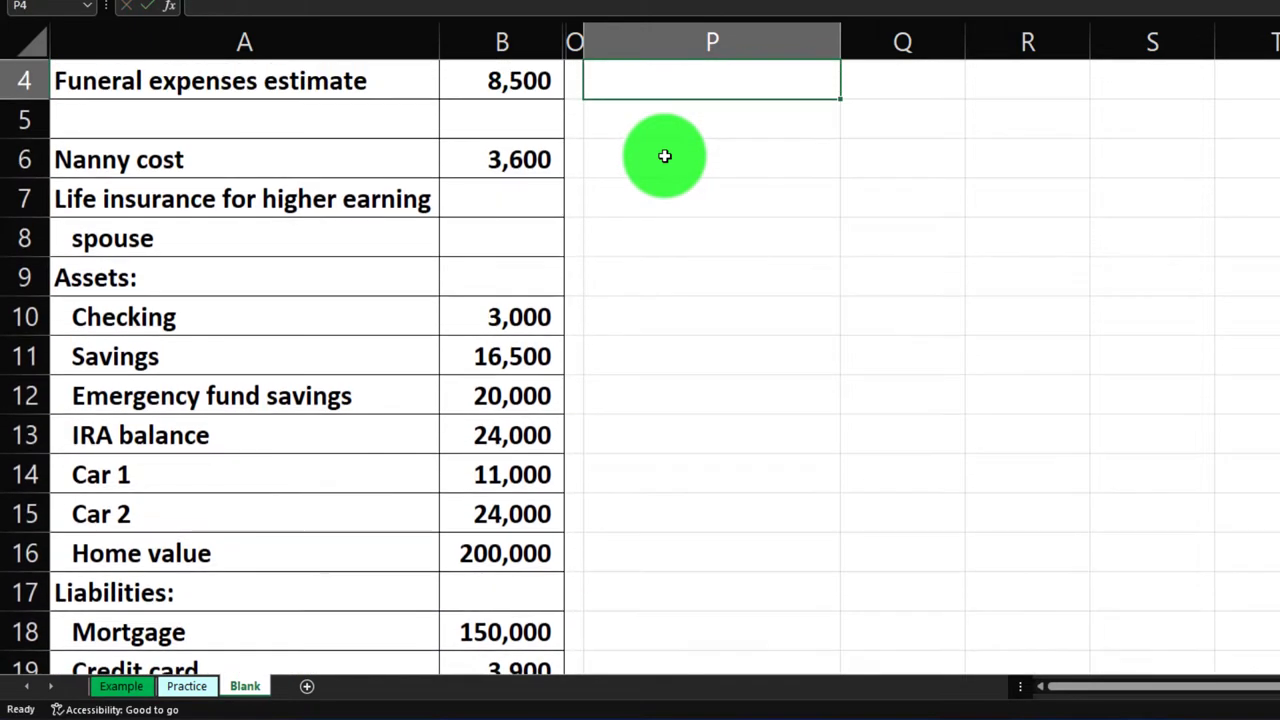
# Link cell Q3 to the Net income S1 amount in B23
pyautogui.press('Up')
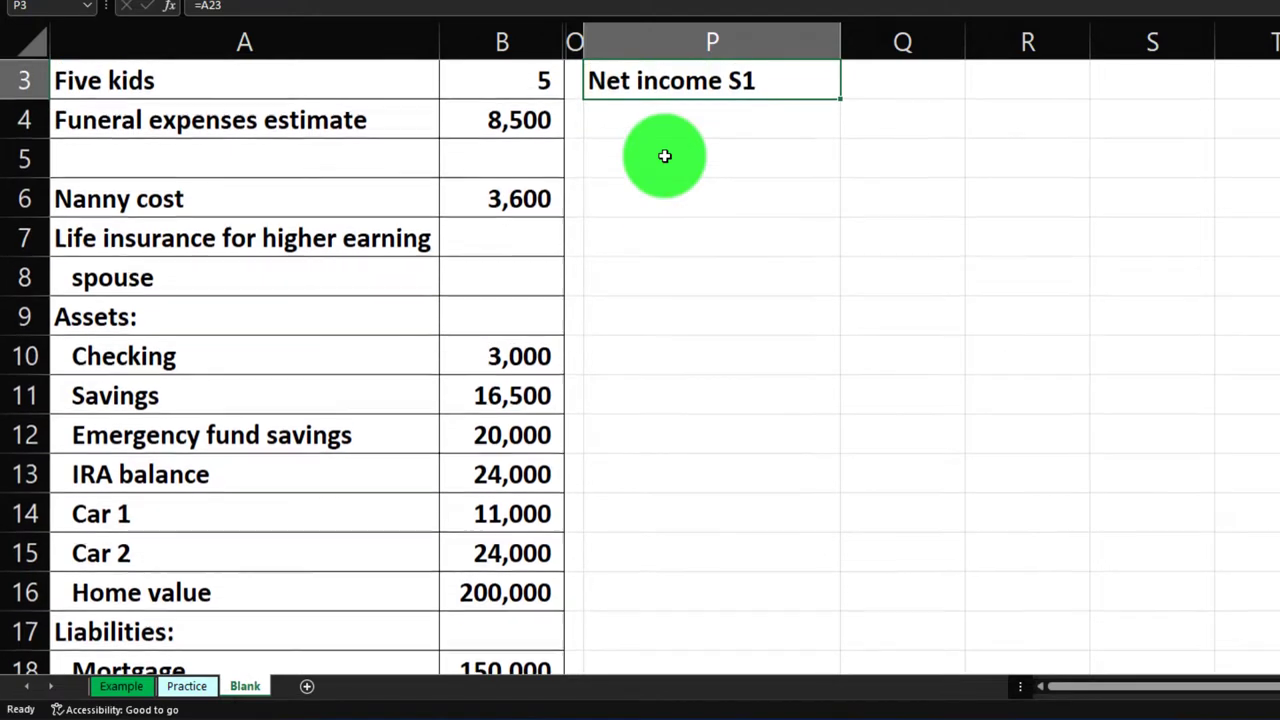
pyautogui.press('Right')
pyautogui.press('Down')
pyautogui.press('Down')
pyautogui.press('Down')
pyautogui.press('Down')
pyautogui.press('Down')
pyautogui.press('Down')
pyautogui.press('Down')
pyautogui.press('Down')
pyautogui.press('Down')
pyautogui.press('Down')
pyautogui.press('Down')
pyautogui.press('Down')
pyautogui.press('Down')
pyautogui.press('Down')
pyautogui.press('Down')
pyautogui.press('Down')
pyautogui.press('Down')
pyautogui.press('Down')
pyautogui.press('Down')
pyautogui.press('Down')
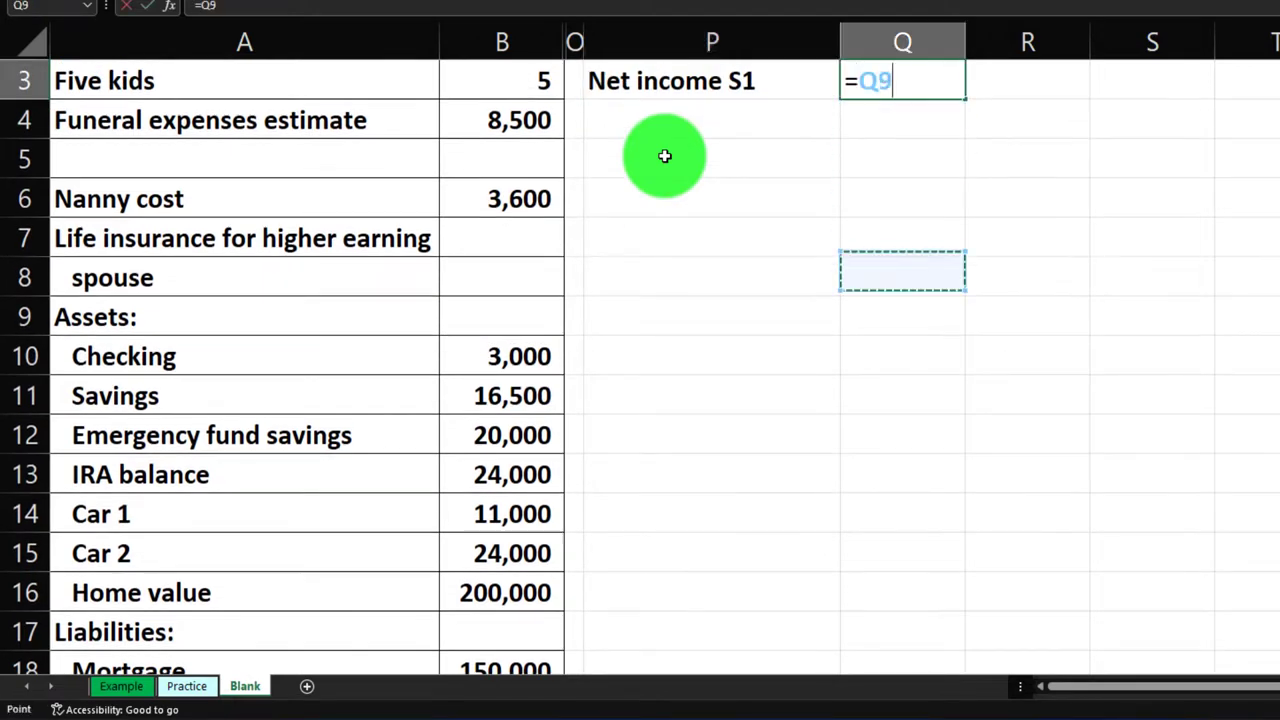
pyautogui.press('Left')
pyautogui.press('Left')
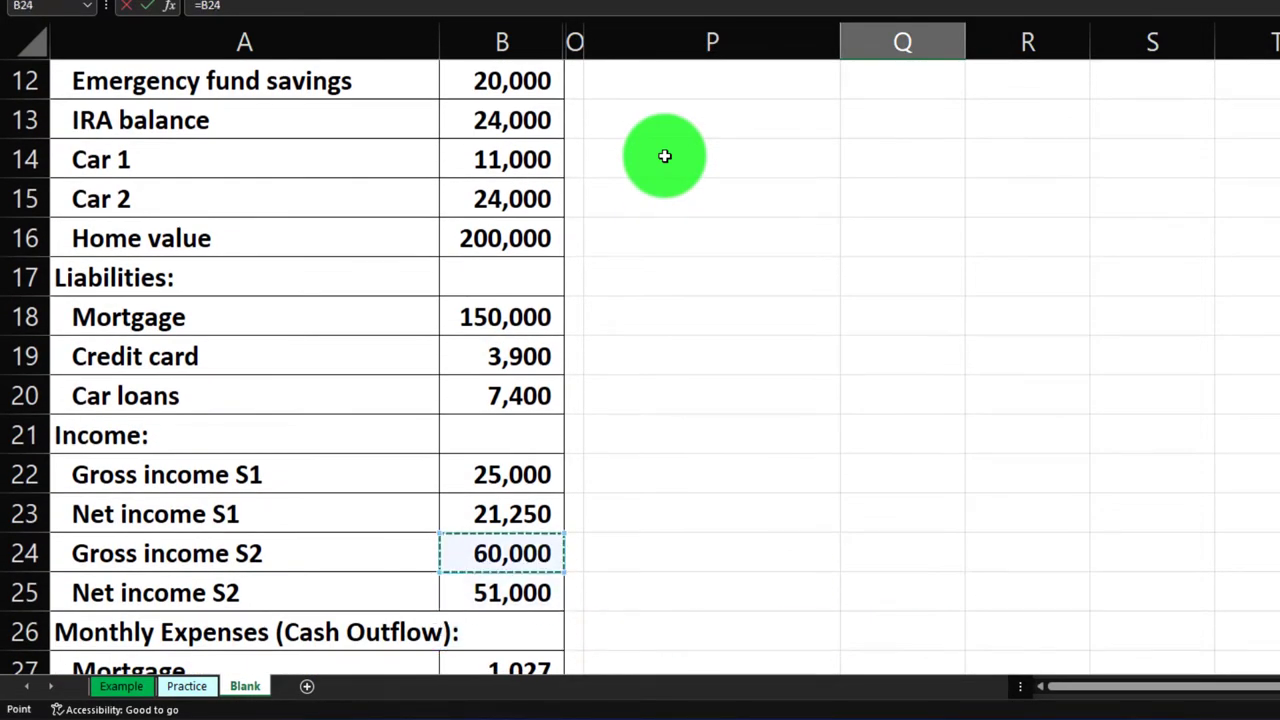
pyautogui.press('Return')
# Link cell P4 to the Net income S2 label in A25
pyautogui.press('Left')
pyautogui.write('=')
pyautogui.press('Down')
pyautogui.press('Down')
pyautogui.press('Down')
pyautogui.press('Down')
pyautogui.press('Down')
pyautogui.press('Down')
pyautogui.press('Down')
pyautogui.press('Down')
pyautogui.press('Down')
pyautogui.press('Down')
pyautogui.press('Down')
pyautogui.press('Down')
pyautogui.press('Down')
pyautogui.press('Down')
pyautogui.press('Down')
pyautogui.press('Down')
pyautogui.press('Down')
pyautogui.press('Down')
pyautogui.press('Down')
pyautogui.press('Down')
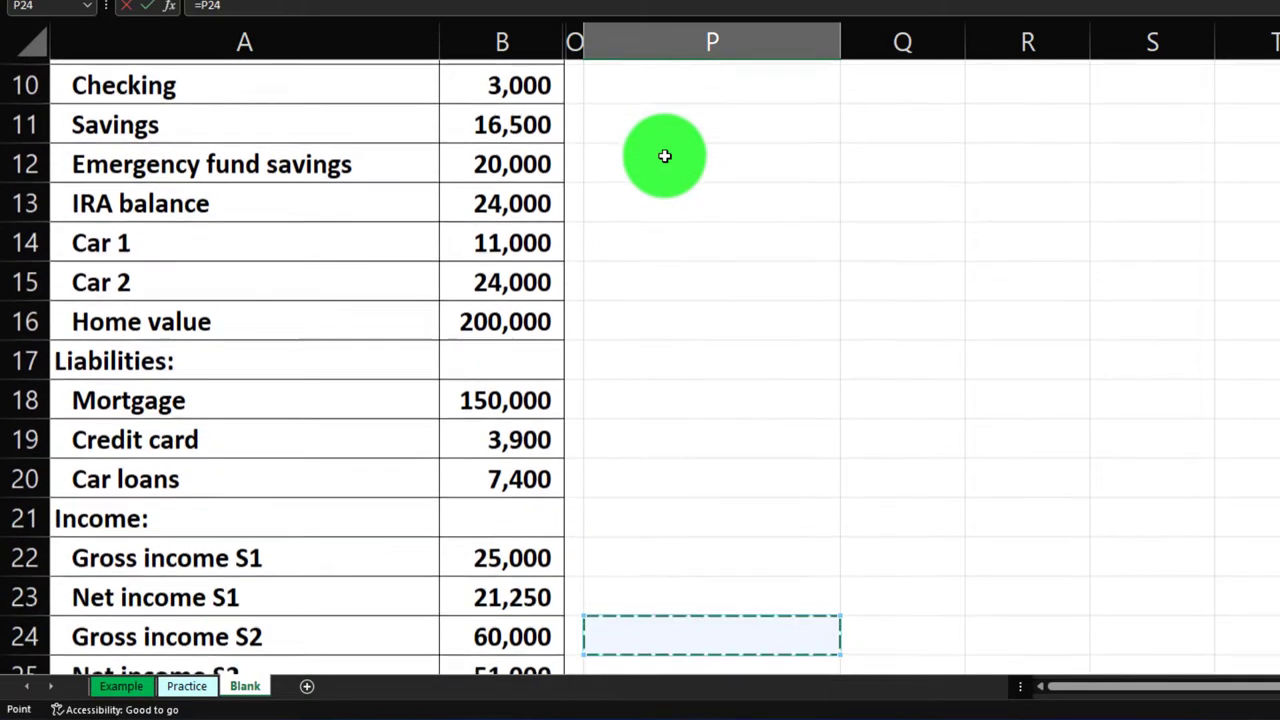
pyautogui.press('Down')
pyautogui.press('Down')
pyautogui.press('Left')
pyautogui.press('Left')
pyautogui.press('Left')
pyautogui.press('Up')
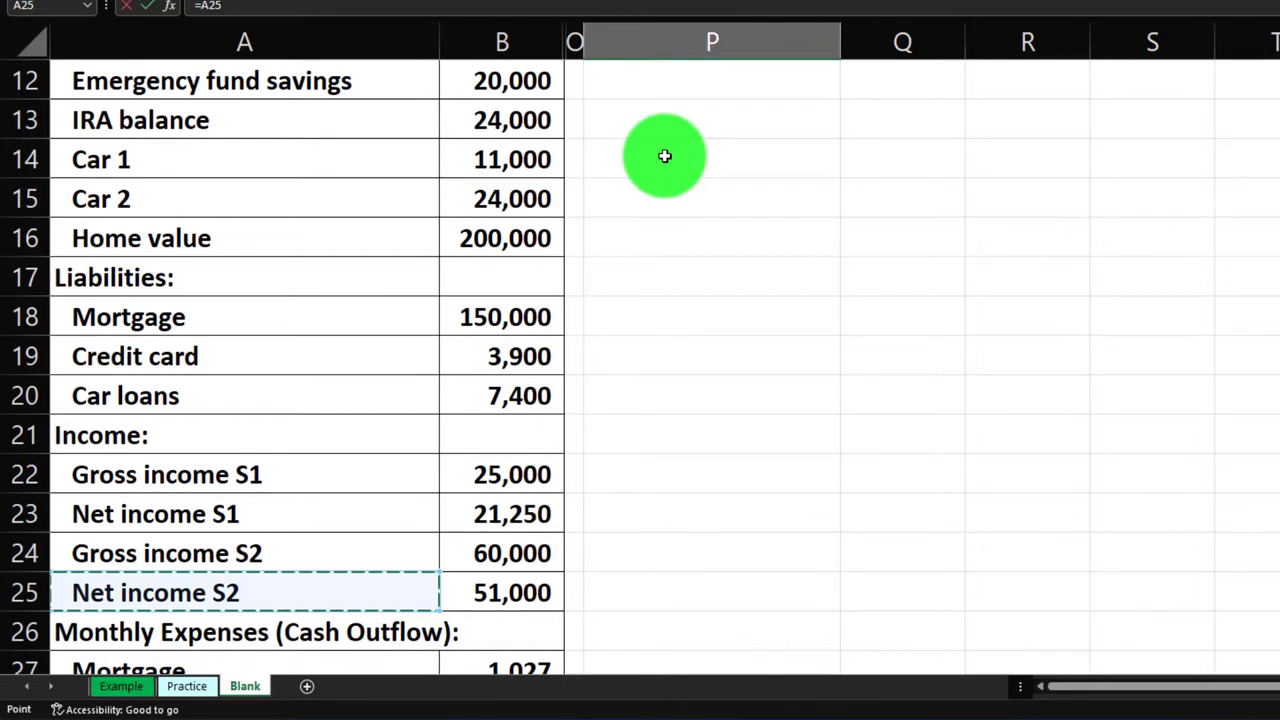
pyautogui.press('Return')
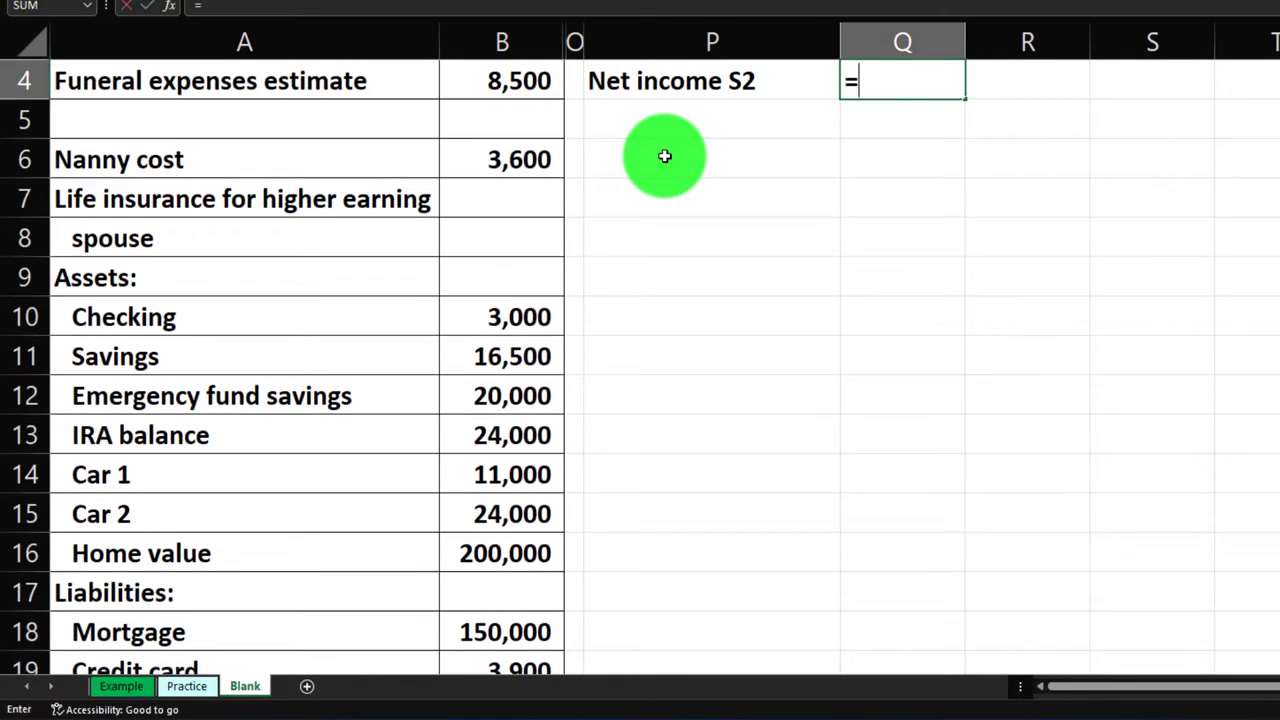
# Link cell Q4 to the Net income S2 amount in B25
pyautogui.press('Down')
pyautogui.press('Down')
pyautogui.press('Down')
pyautogui.press('Down')
pyautogui.press('Down')
pyautogui.press('Down')
pyautogui.press('Down')
pyautogui.press('Down')
pyautogui.press('Down')
pyautogui.press('Down')
pyautogui.press('Down')
pyautogui.press('Down')
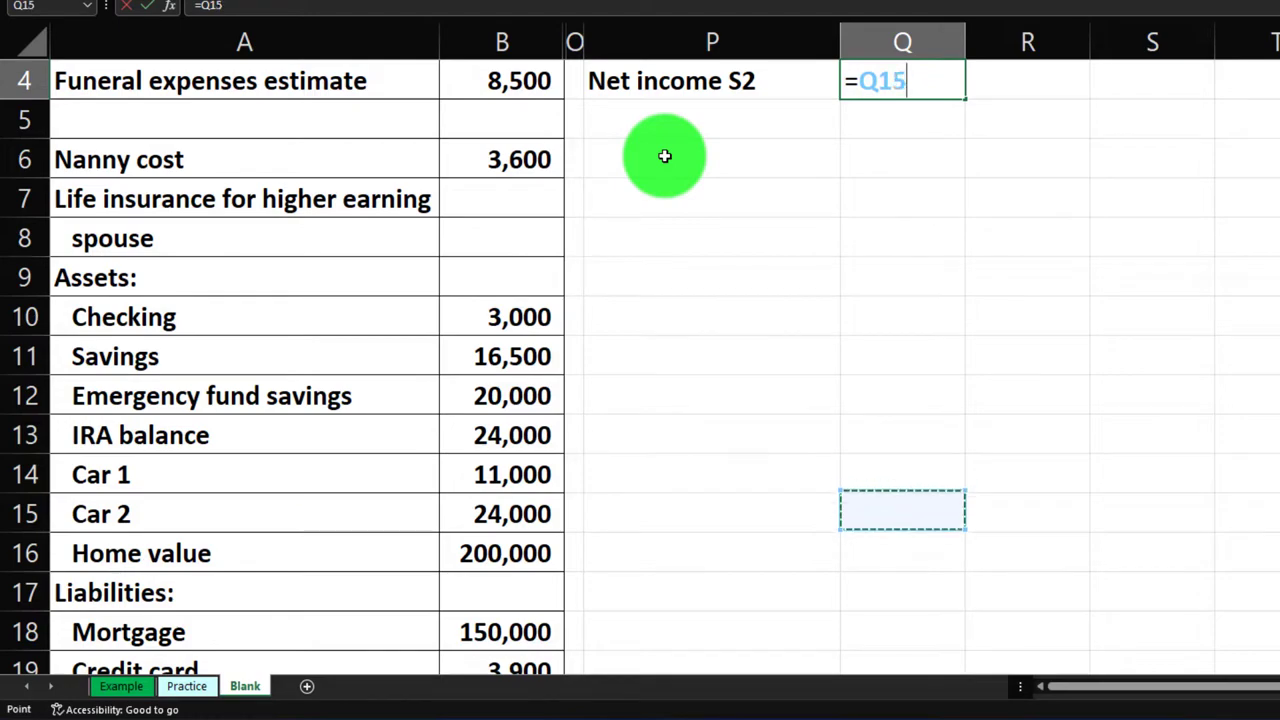
pyautogui.press('Down')
pyautogui.press('Down')
pyautogui.press('Down')
pyautogui.press('Down')
pyautogui.press('Down')
pyautogui.press('Down')
pyautogui.press('Down')
pyautogui.press('Down')
pyautogui.press('Down')
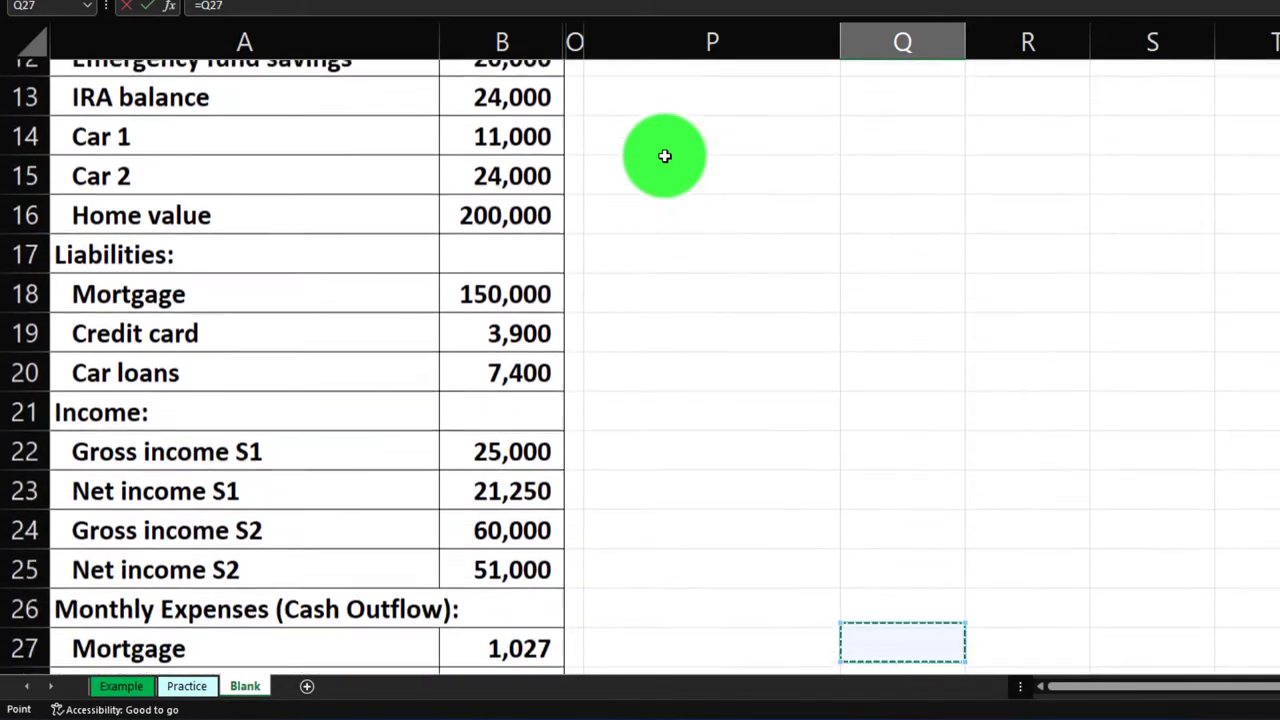
pyautogui.press('Left')
pyautogui.press('Left')
pyautogui.press('Return')
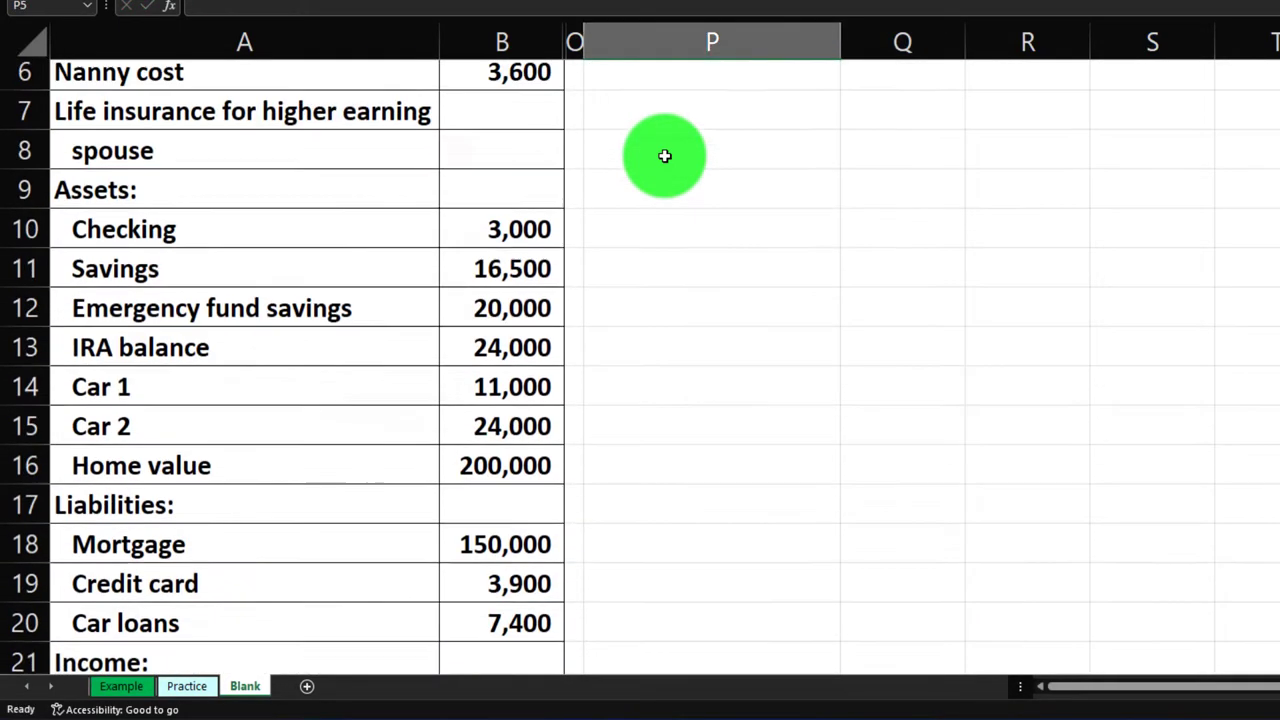
# Underline the Net income S2 amount in Q4 of the income statement
pyautogui.press('Up')
pyautogui.press('Up')
pyautogui.press('Up')
pyautogui.press('Up')
pyautogui.press('Left')
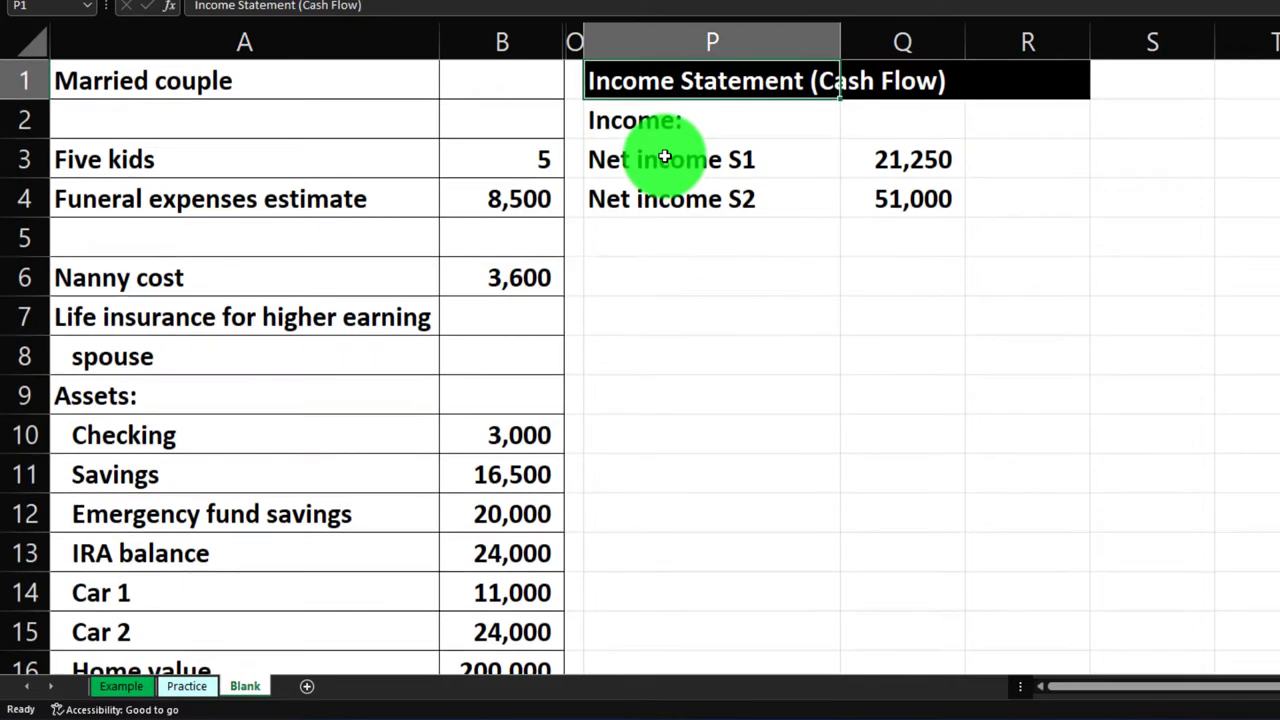
pyautogui.click(857, 205)
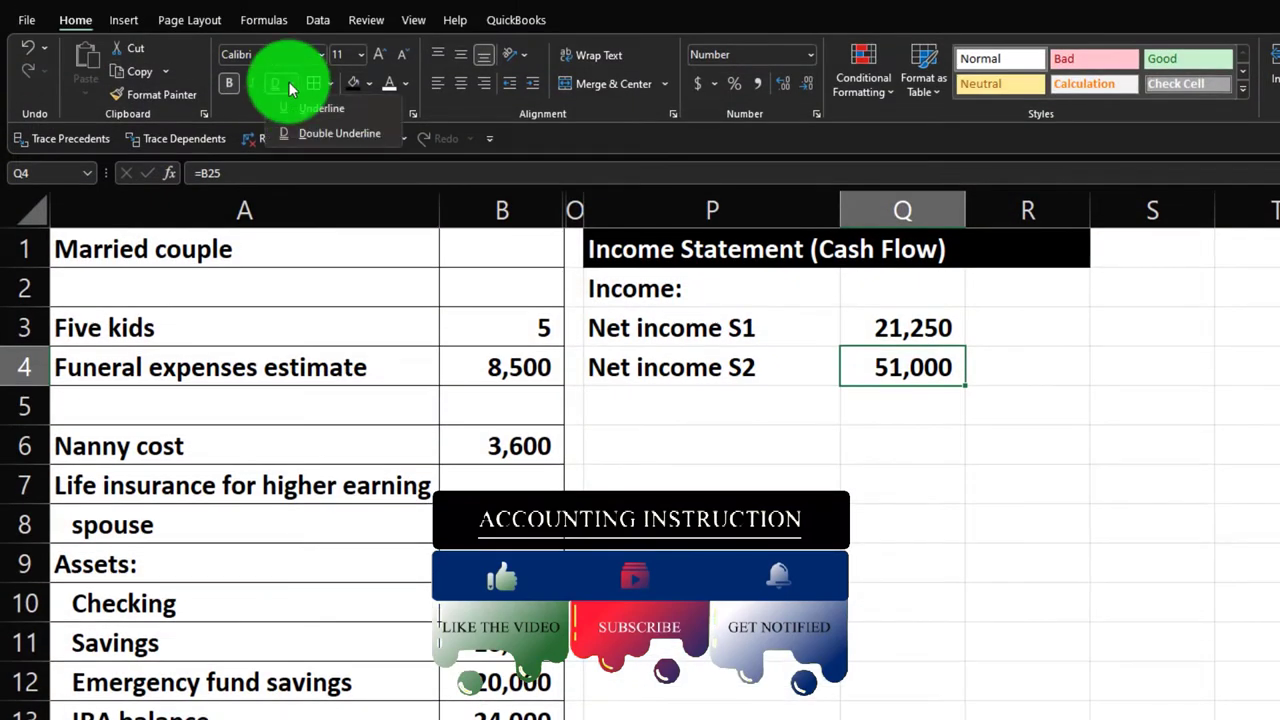
pyautogui.click(293, 110)
# Label cell P5 "Total income" and sum Q3:Q4 in cell R5
pyautogui.click(673, 407)
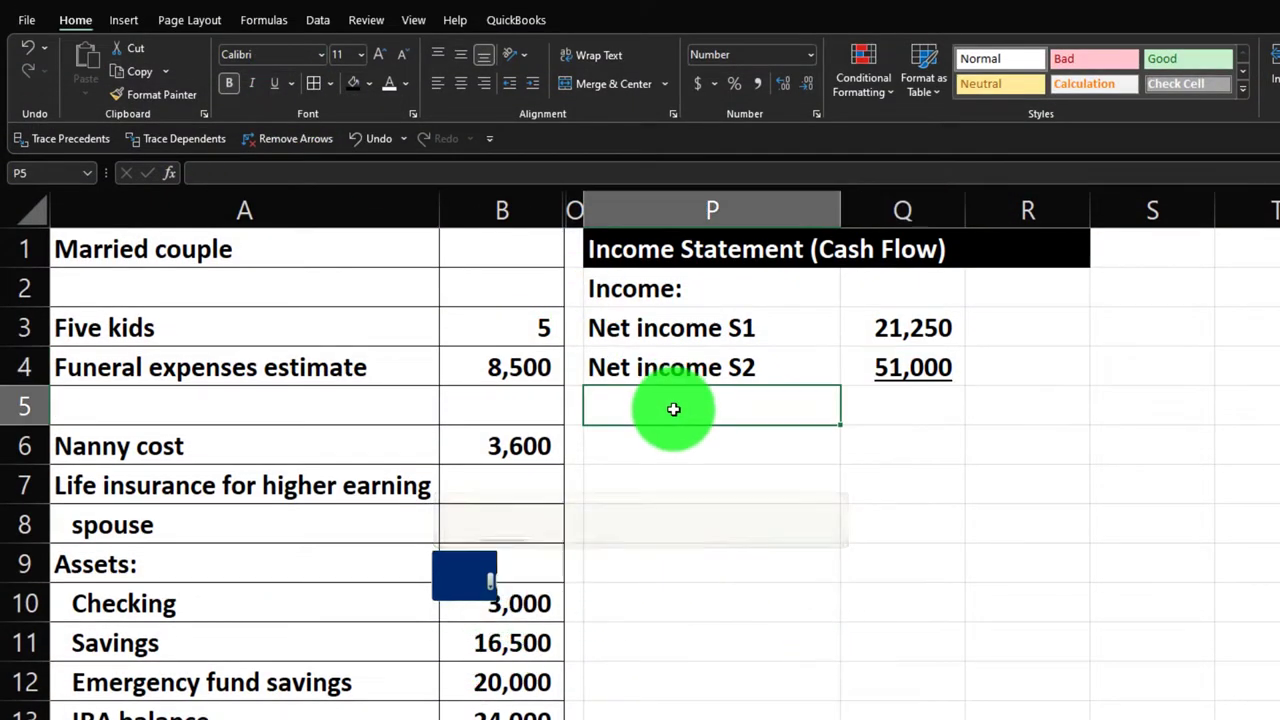
pyautogui.write('Total i')
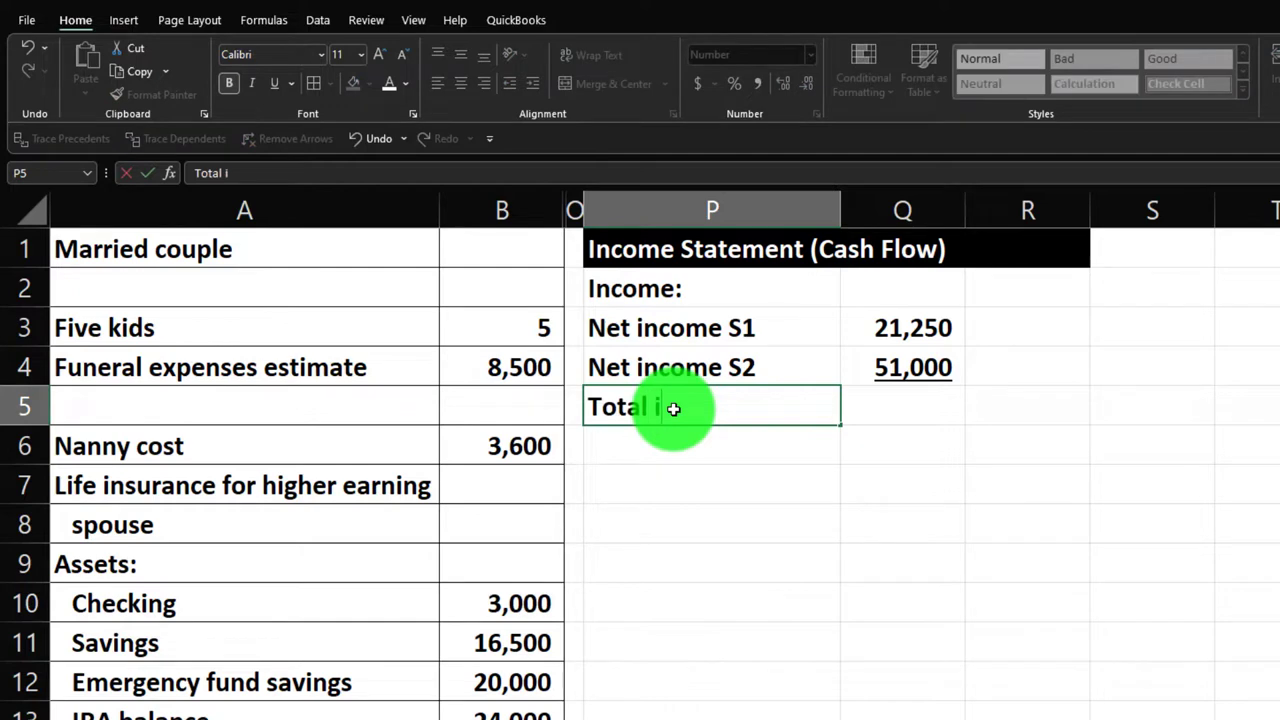
pyautogui.write('ncome')
pyautogui.press('Tab')
pyautogui.press('Tab')
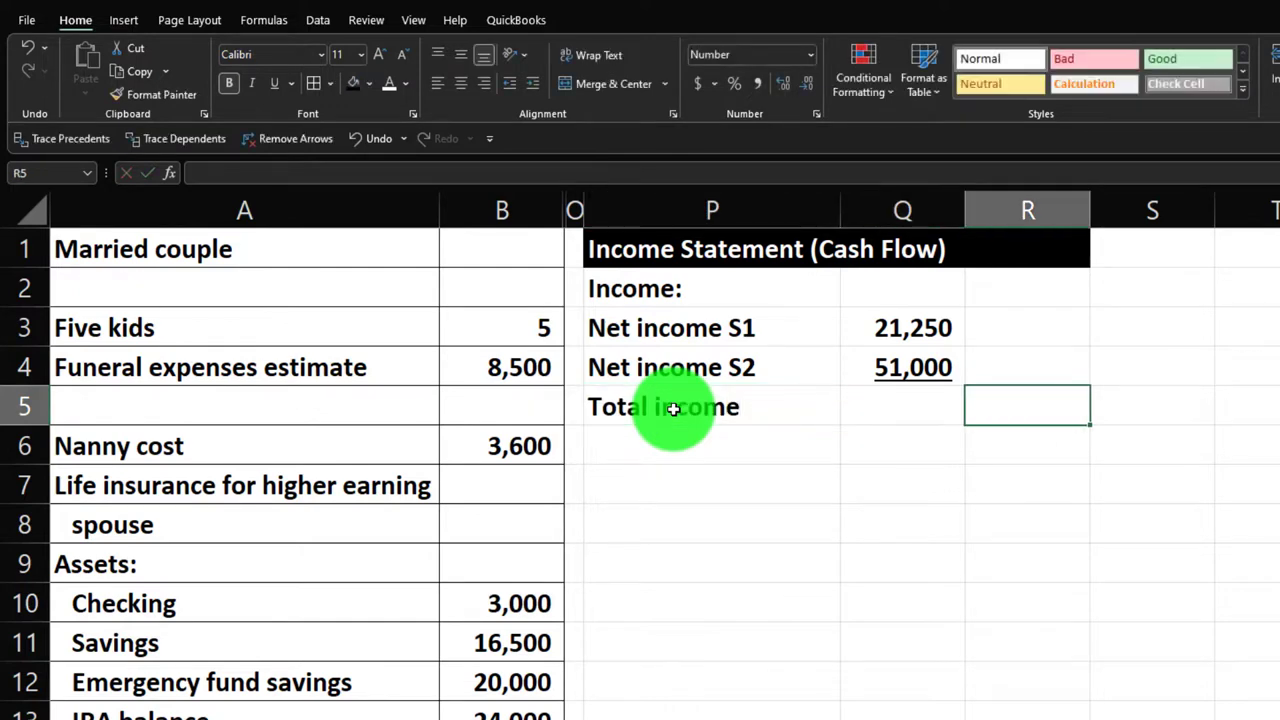
pyautogui.write('=sum')
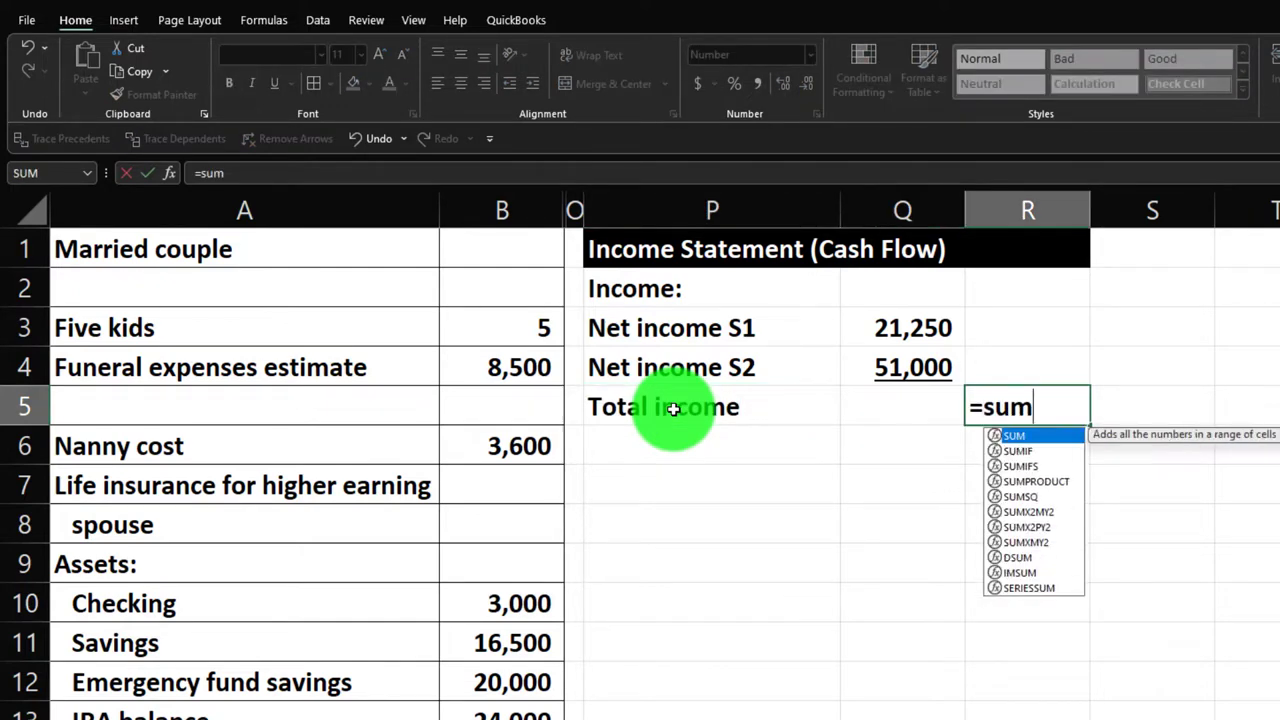
pyautogui.write('(')
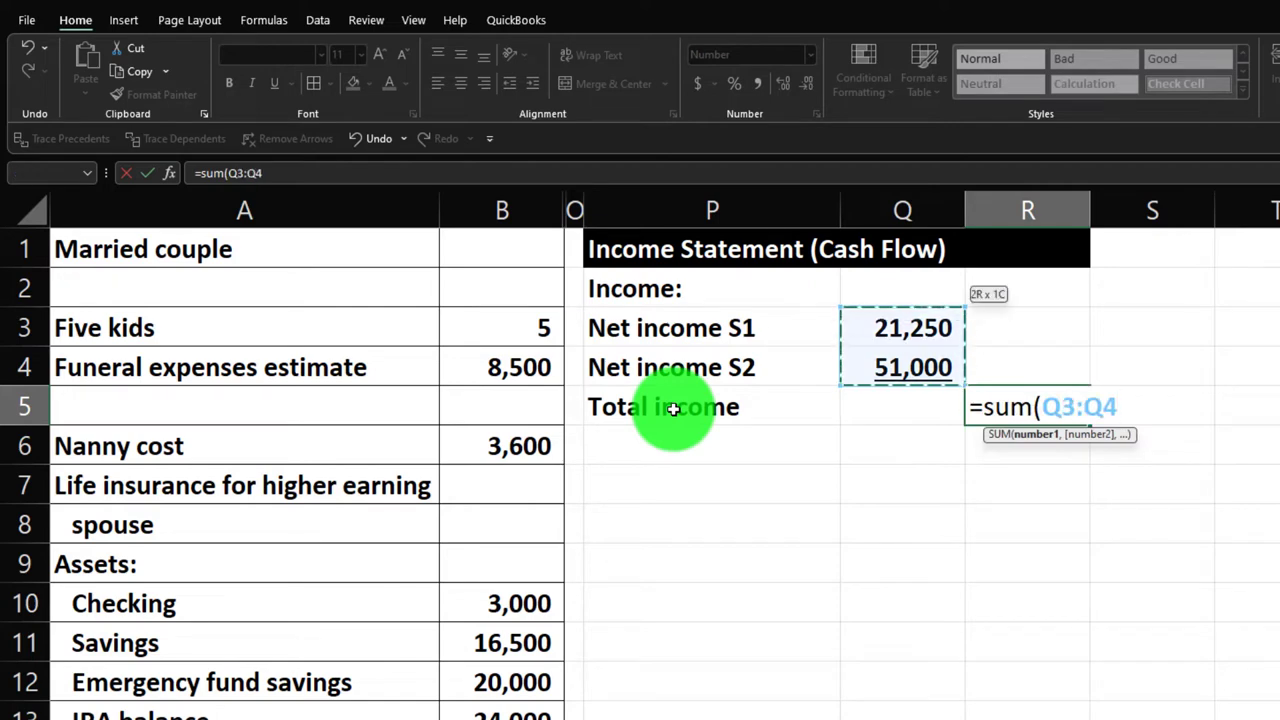
pyautogui.press('Return')
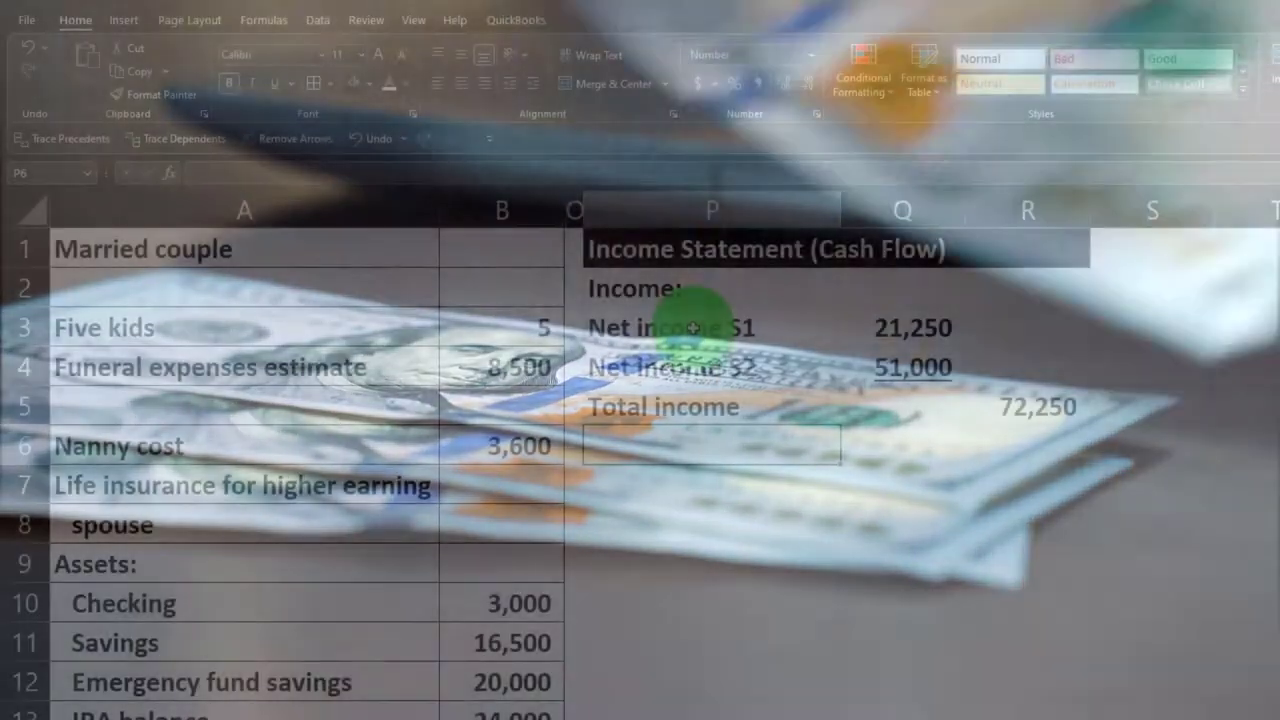
# Indent the labels in P3:P5 one level and the "Total income" label in P5 one level further
pyautogui.moveTo(700, 314); pyautogui.dragTo(686, 357)
pyautogui.moveTo(686, 357); pyautogui.dragTo(688, 386)
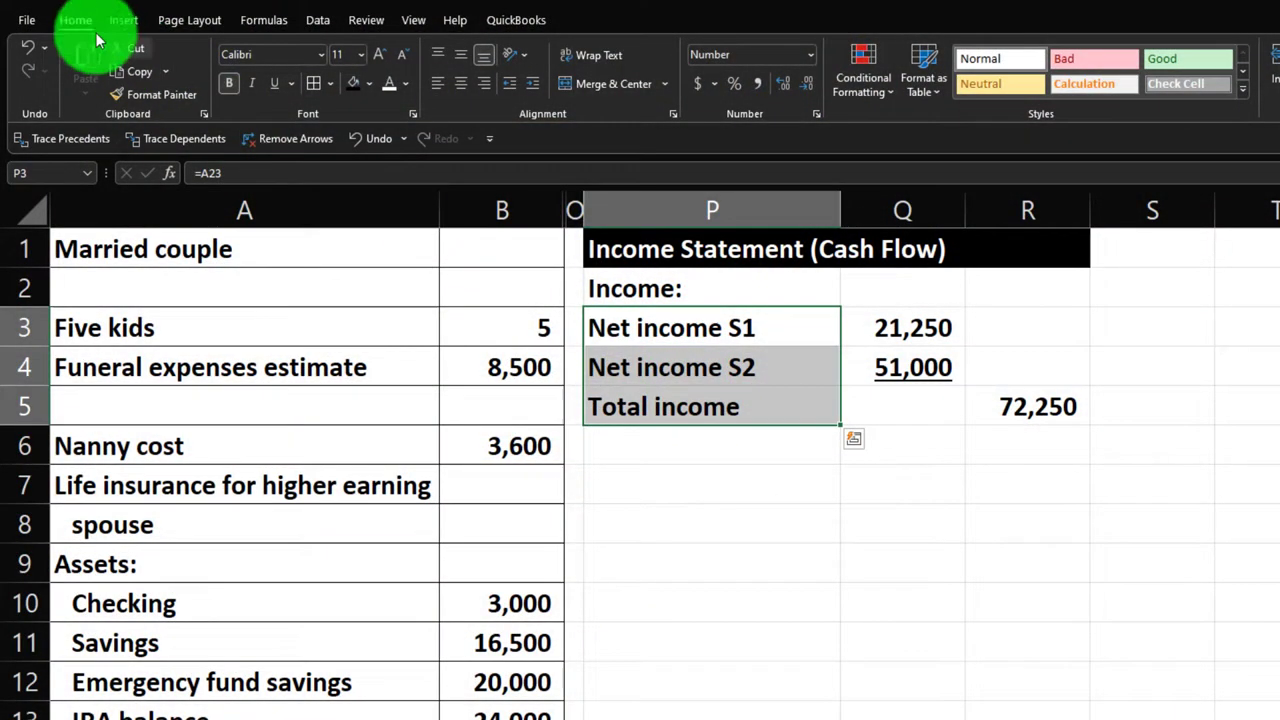
pyautogui.click(534, 87)
pyautogui.click(666, 410)
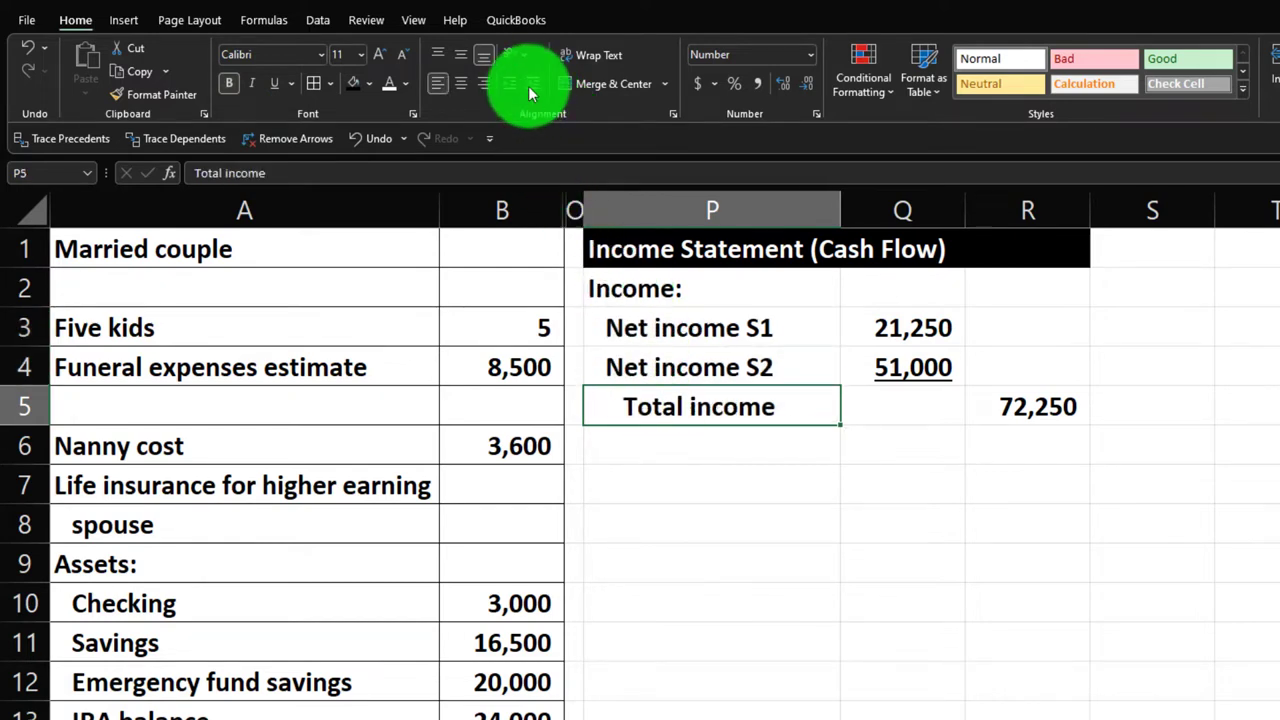
# Add the section label "Expenses (cash flow):" in cell P6 below the total income row
pyautogui.press('Down')
pyautogui.write('In')
pyautogui.press('BackSpace')
pyautogui.press('BackSpace')
pyautogui.write('Expenses')
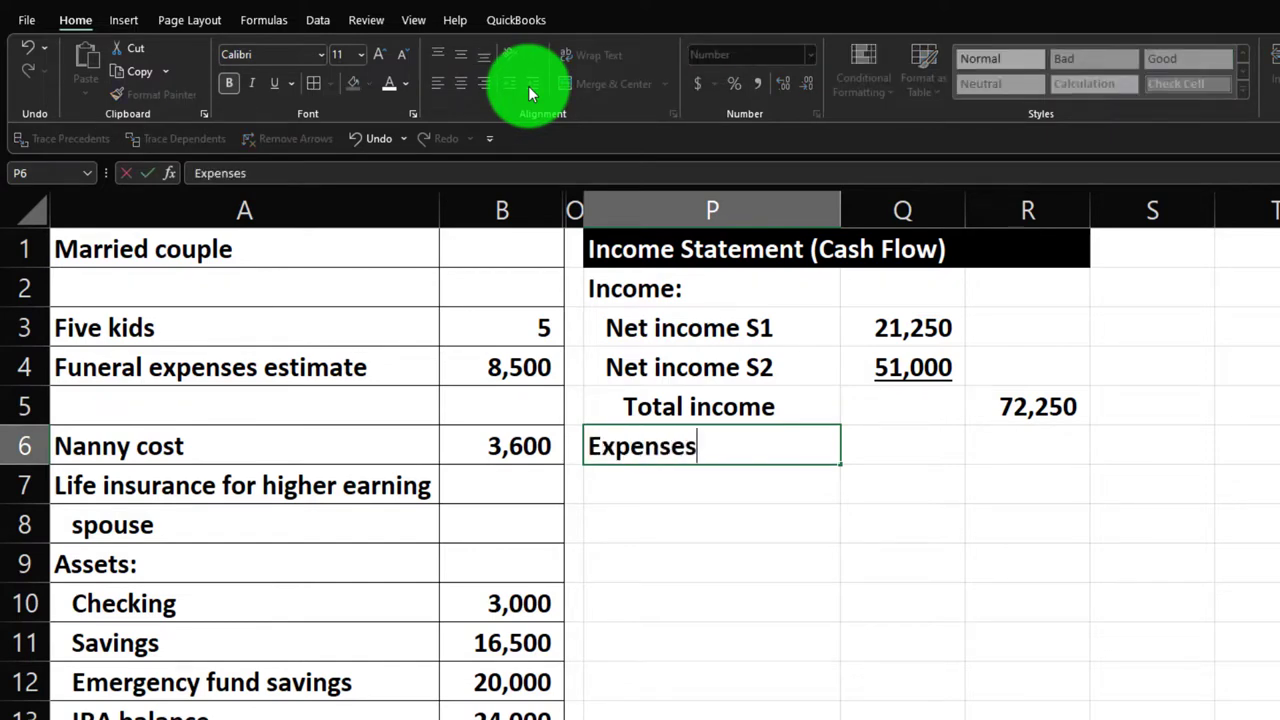
pyautogui.write(' (cash flow')
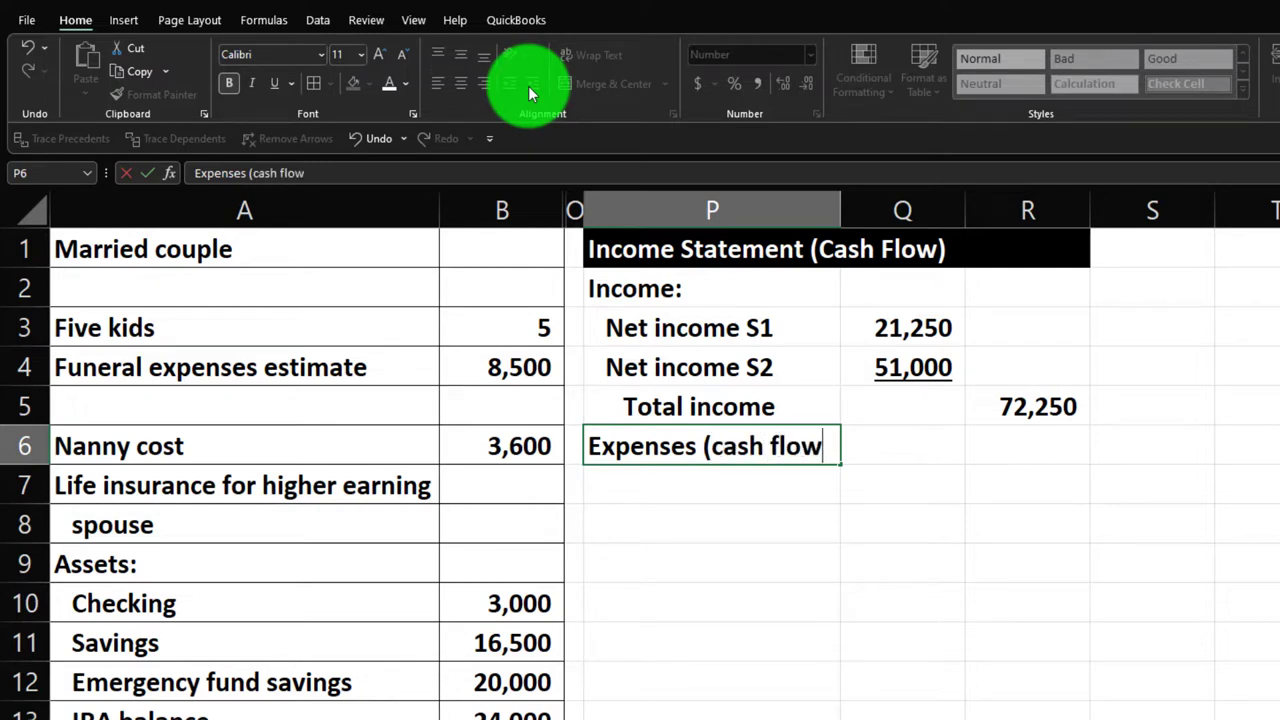
pyautogui.write('):')
pyautogui.press('Return')
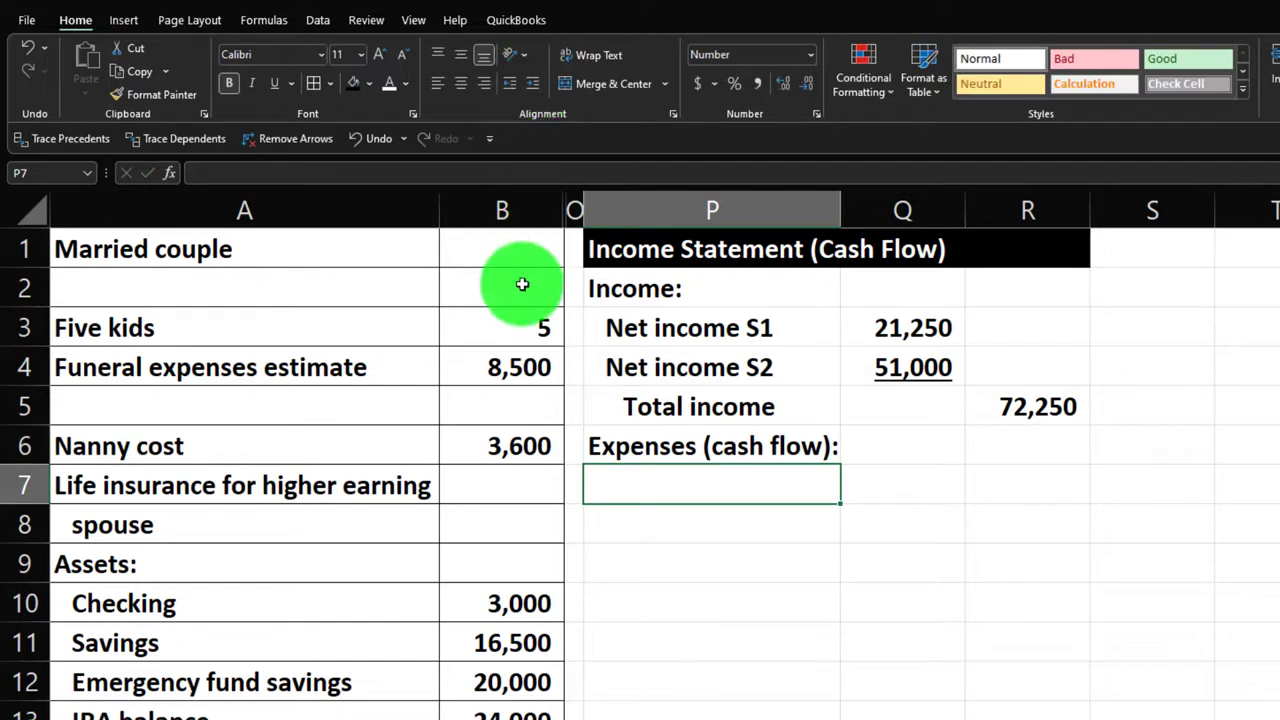
# Review the monthly expense items in column A from Mortgage down to Car loan payment
pyautogui.scroll(-4, 512, 300)
pyautogui.scroll(-3, 509, 360)
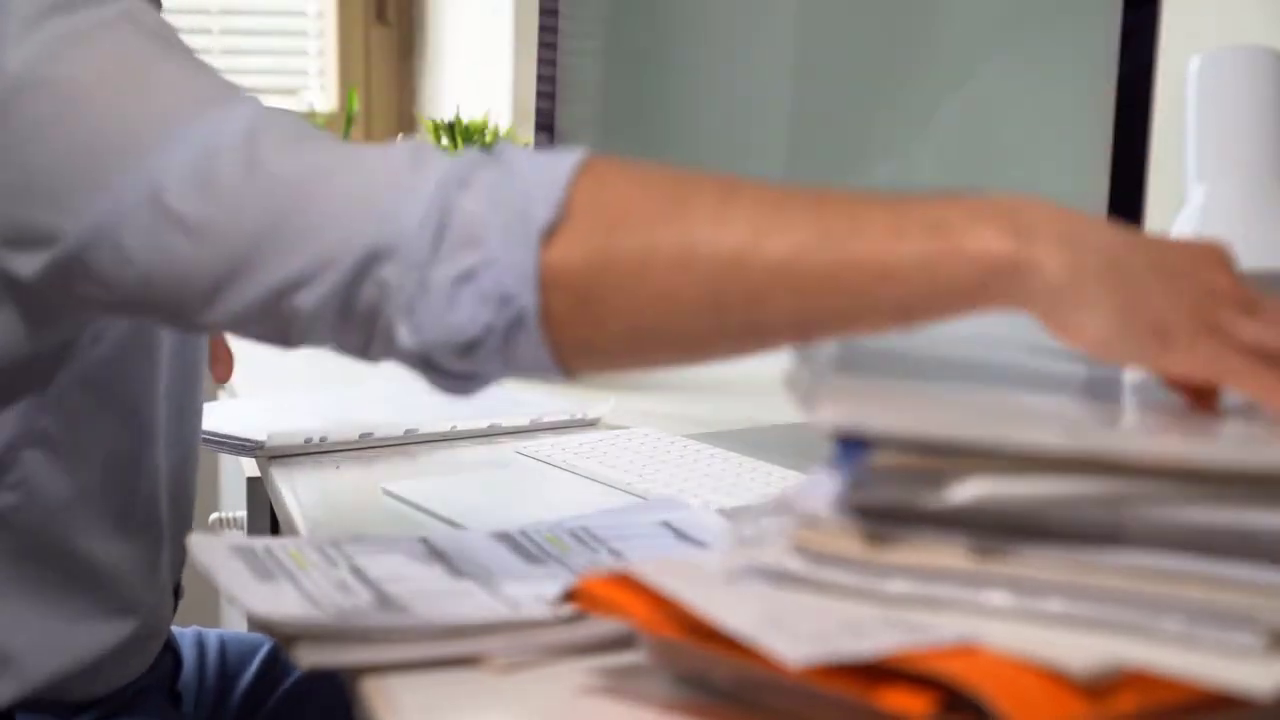
pyautogui.click(290, 451)
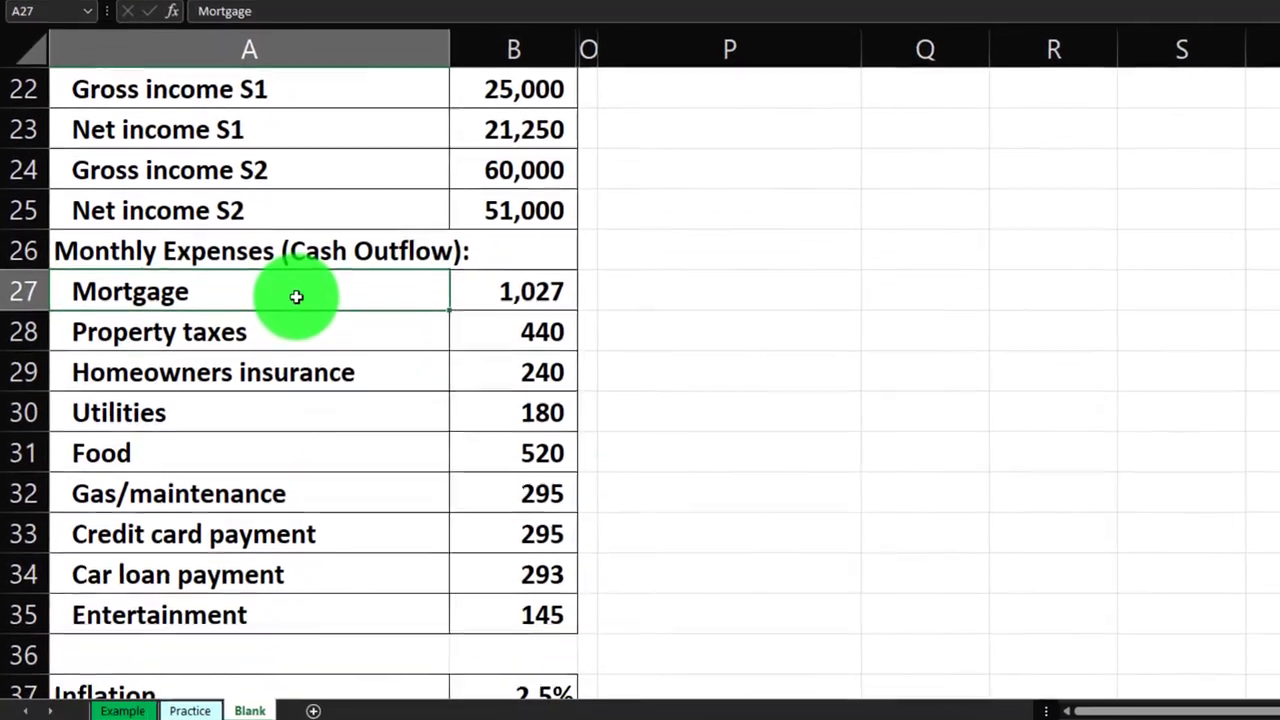
pyautogui.press('Down')
pyautogui.press('Down')
pyautogui.press('Down')
pyautogui.press('Down')
pyautogui.press('Down')
pyautogui.press('Down')
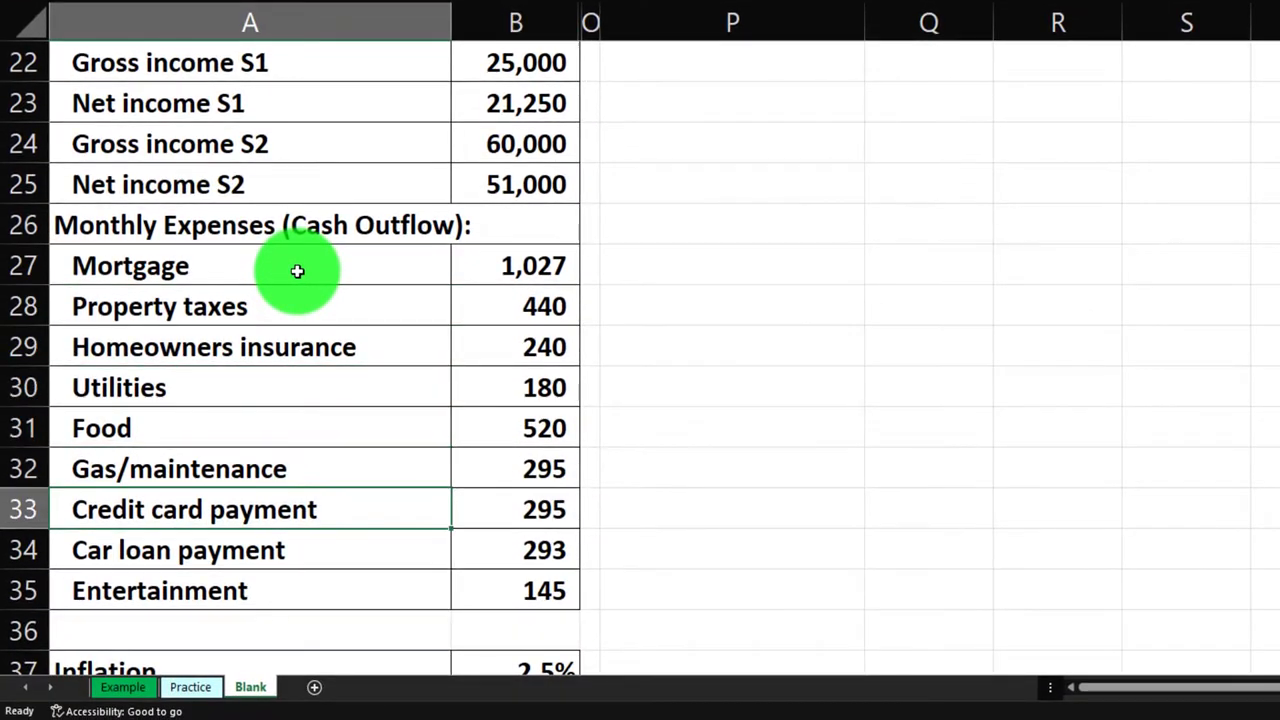
pyautogui.press('Down')
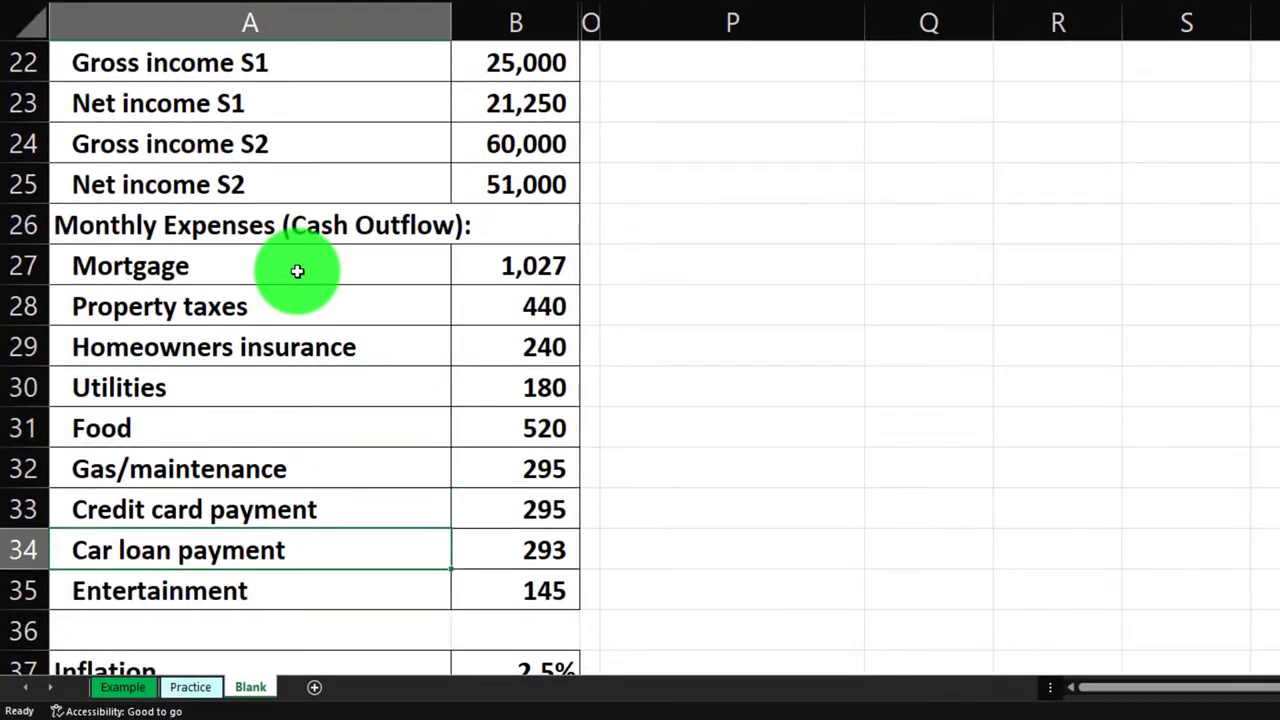
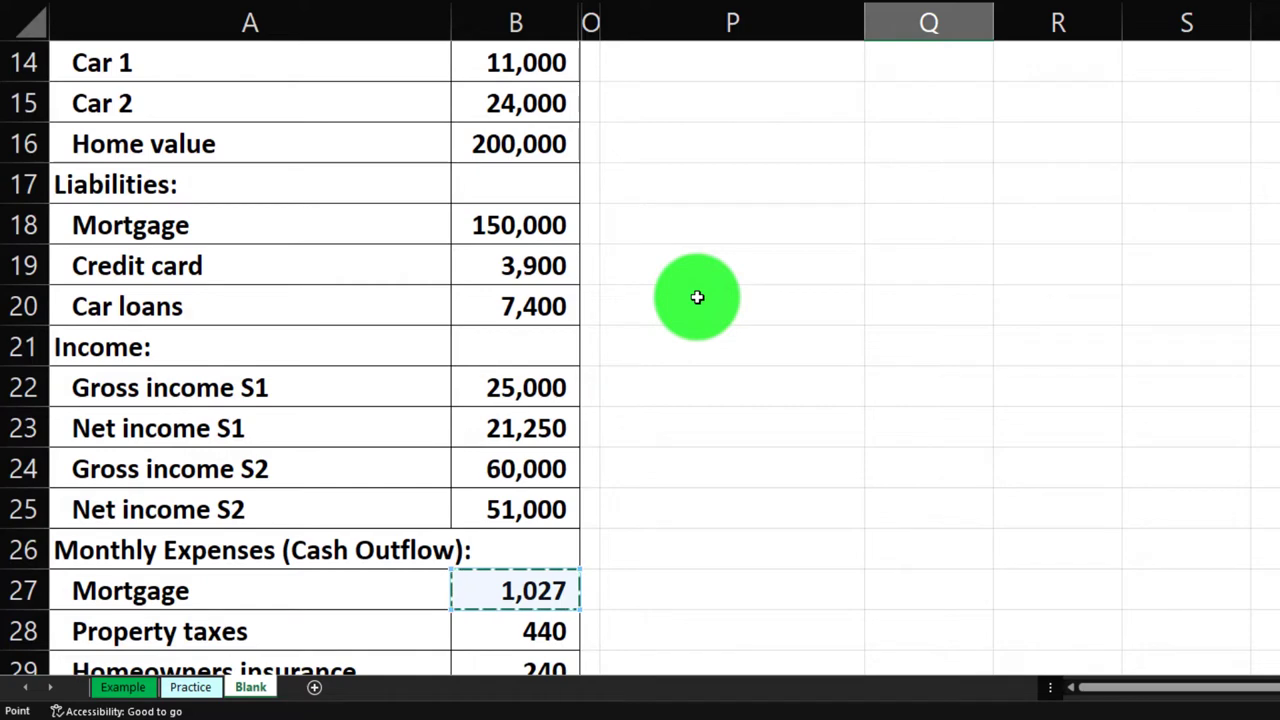
# Complete the Mortgage formula in cell Q7 as =B27*12 to annualize the monthly amount
pyautogui.write('*')
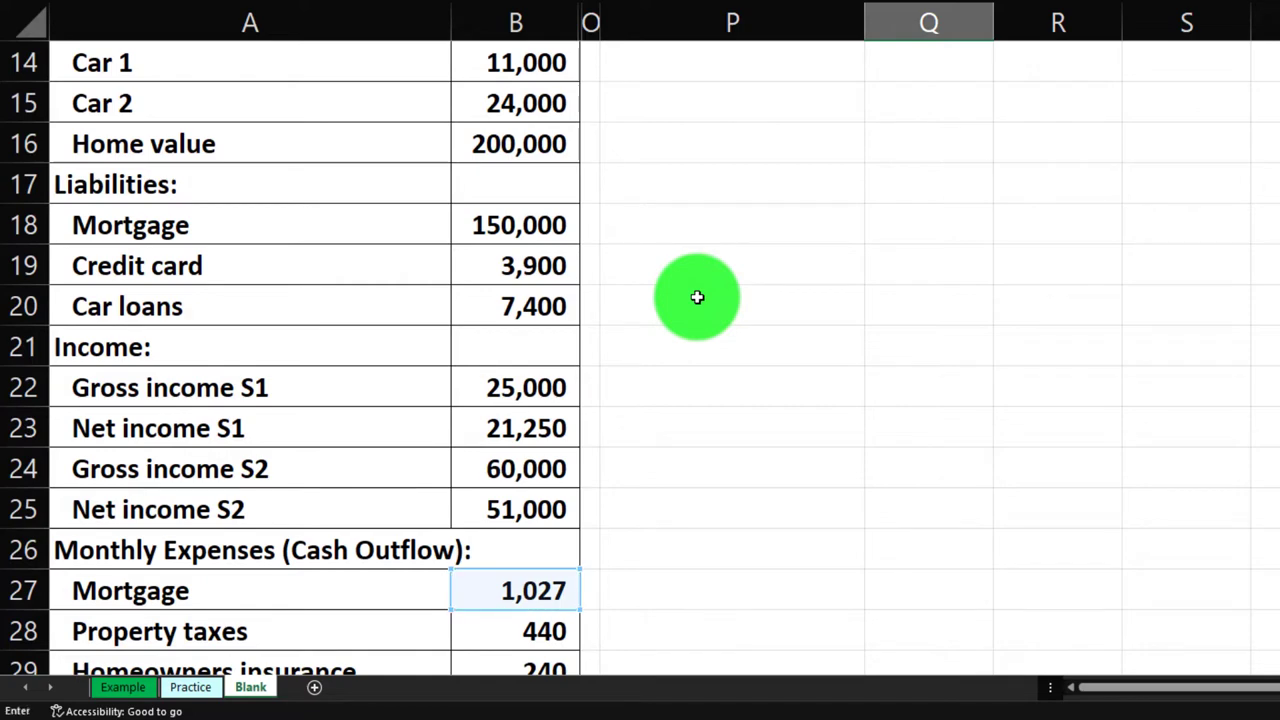
pyautogui.write('12')
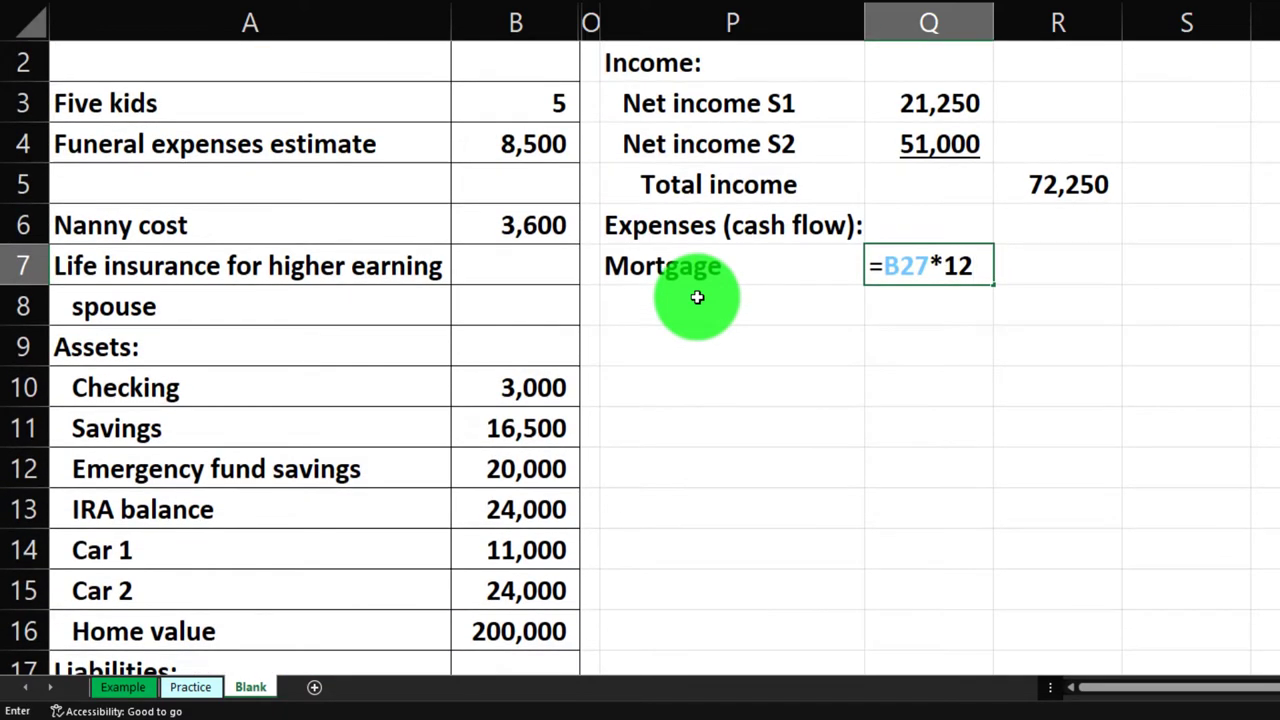
pyautogui.click(697, 297)
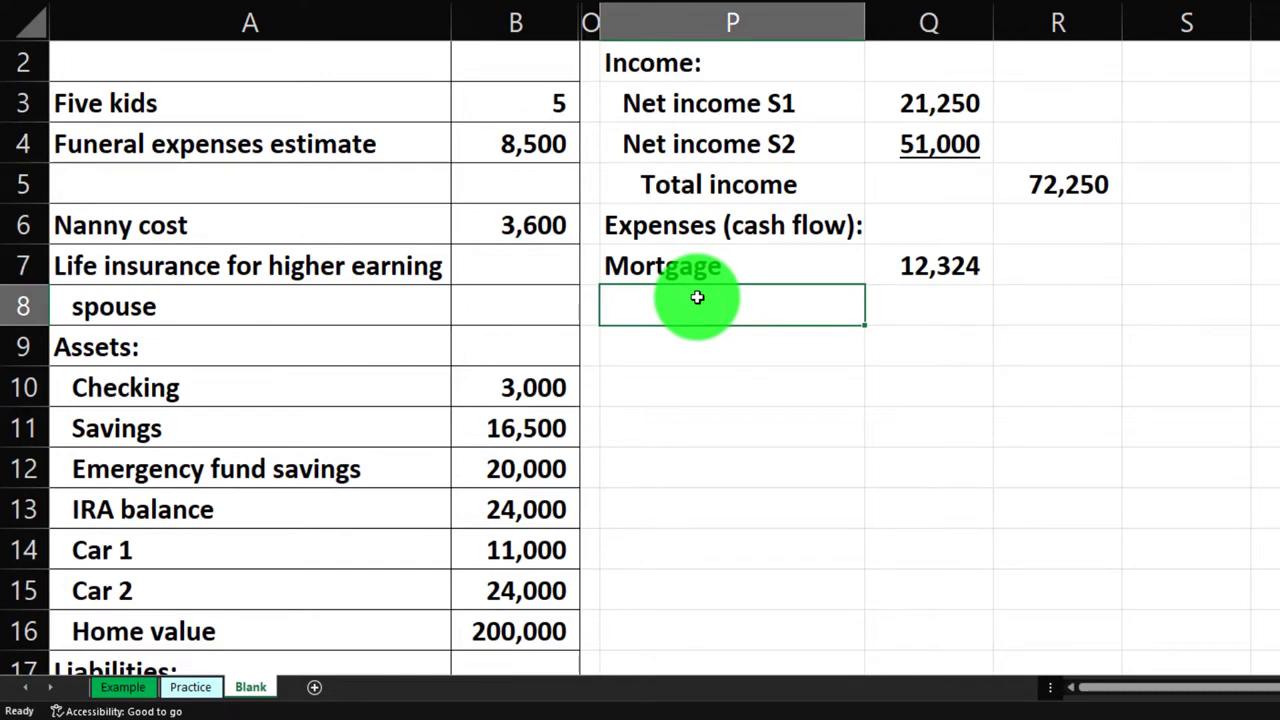
# Fill the Mortgage row P7:Q7 down through row 17 and clear the surplus entries in P16:Q17
pyautogui.moveTo(734, 262); pyautogui.dragTo(866, 266)
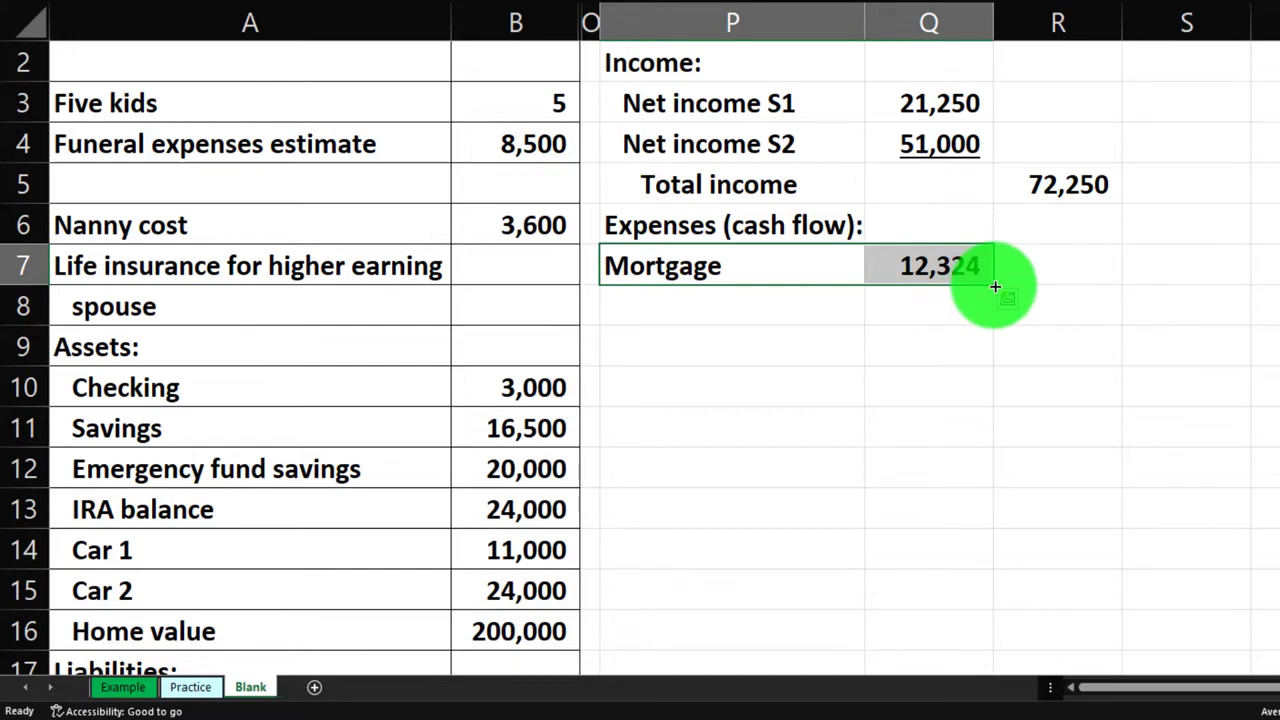
pyautogui.moveTo(995, 287); pyautogui.dragTo(962, 566)
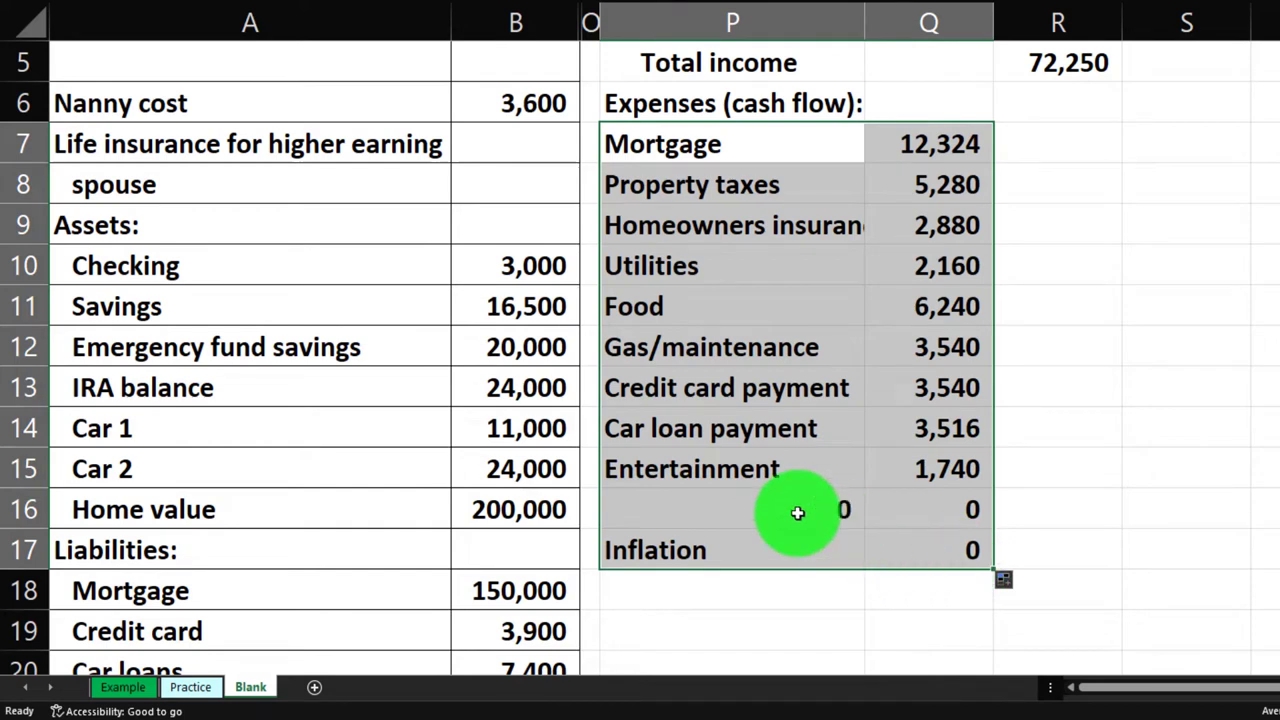
pyautogui.moveTo(757, 509); pyautogui.dragTo(903, 543)
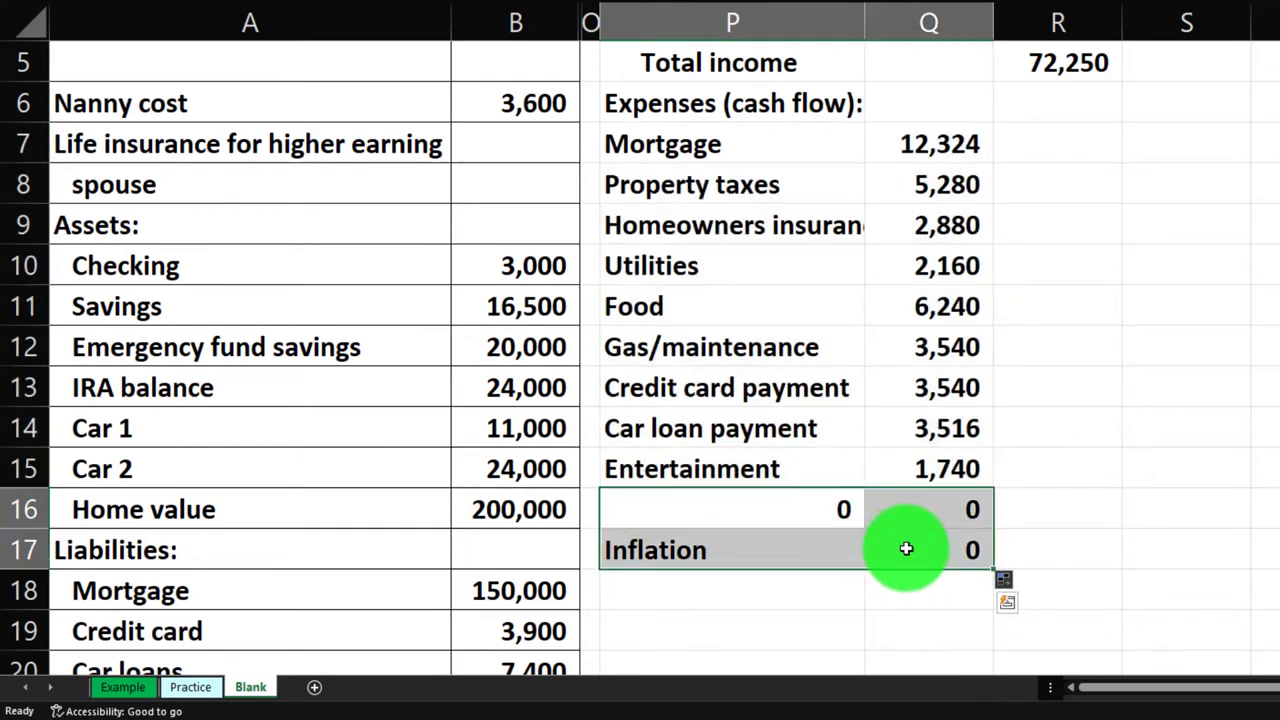
pyautogui.press('Delete')
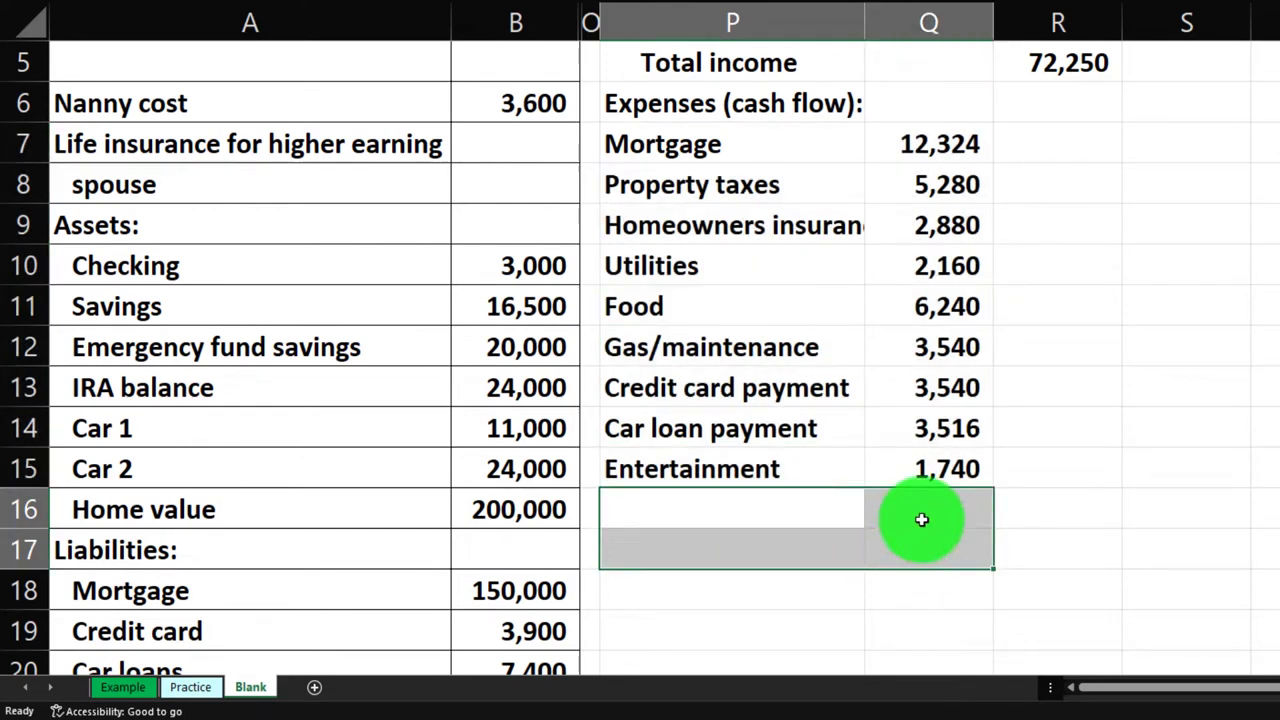
pyautogui.click(930, 468)
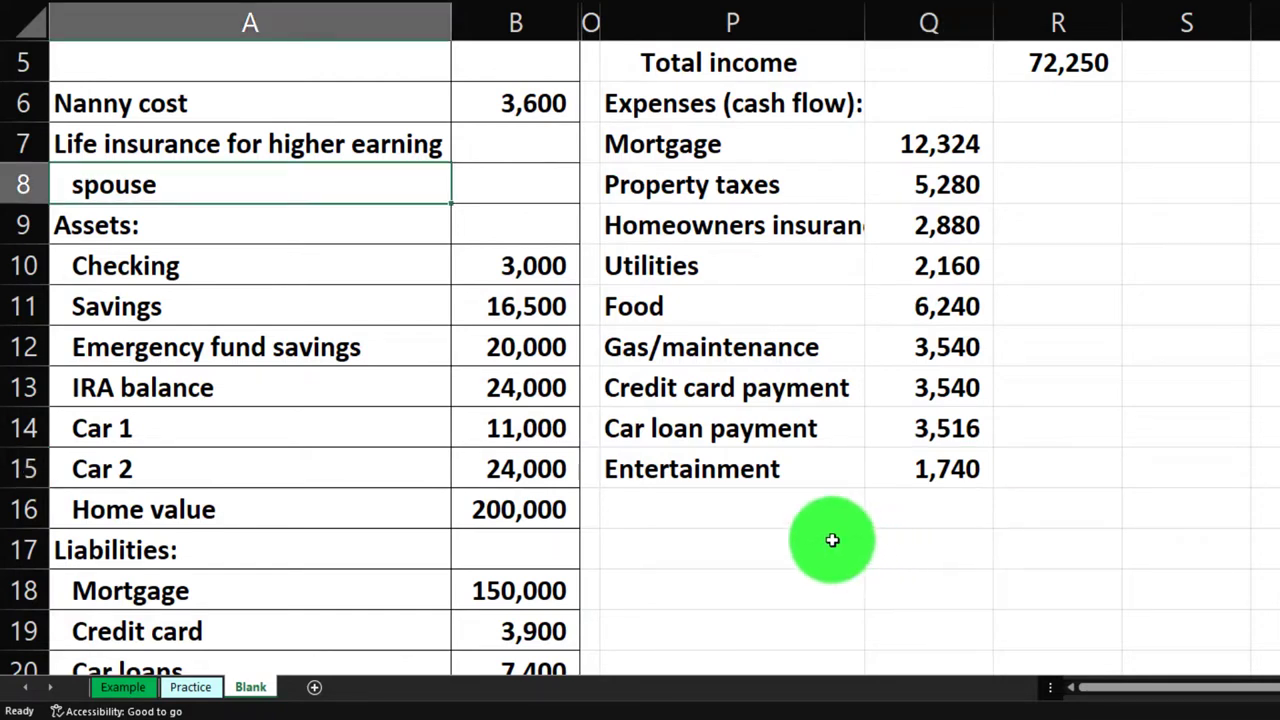
# Label cell P16 "Total expenses (cash flow)" below the Entertainment row
pyautogui.click(666, 508)
pyautogui.write('Total expenss')
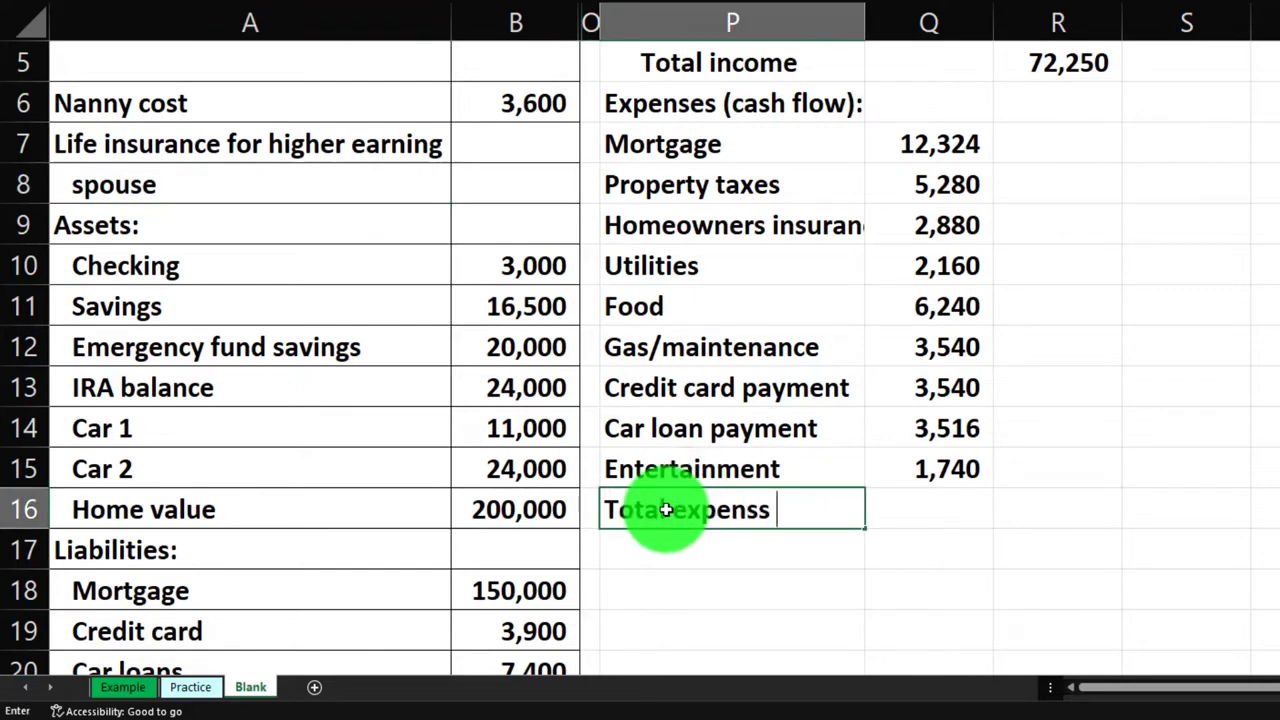
pyautogui.press('BackSpace')
pyautogui.press('BackSpace')
pyautogui.press('BackSpace')
pyautogui.write('enses (cash flow')
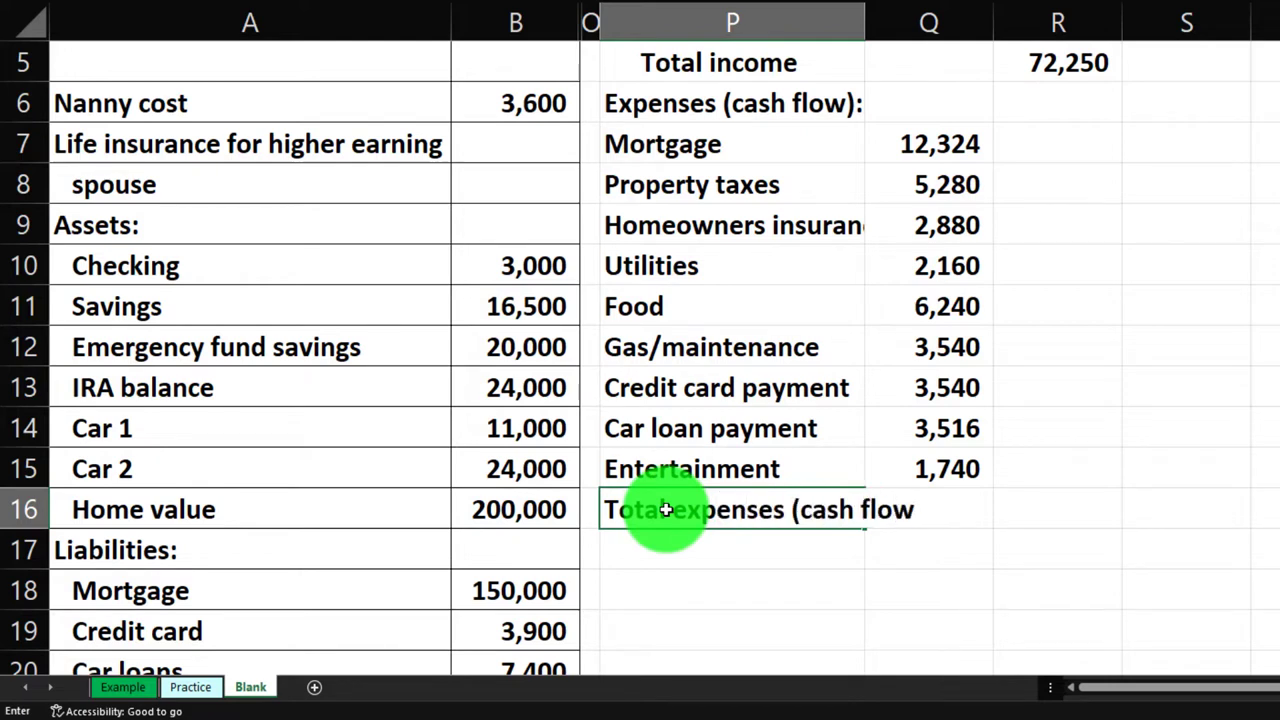
pyautogui.press('Tab')
# Sum the expense amounts Q7:Q15 in cell R16 of the total expenses row
pyautogui.press('Tab')
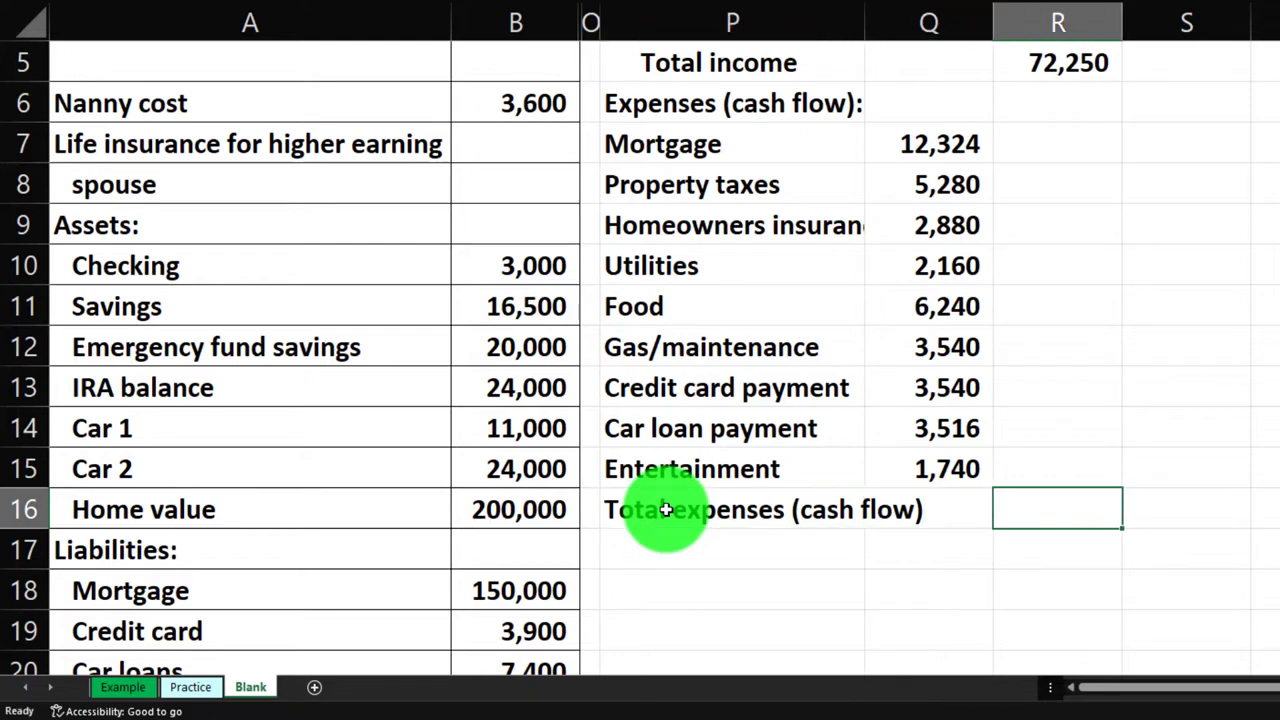
pyautogui.write('=sum(')
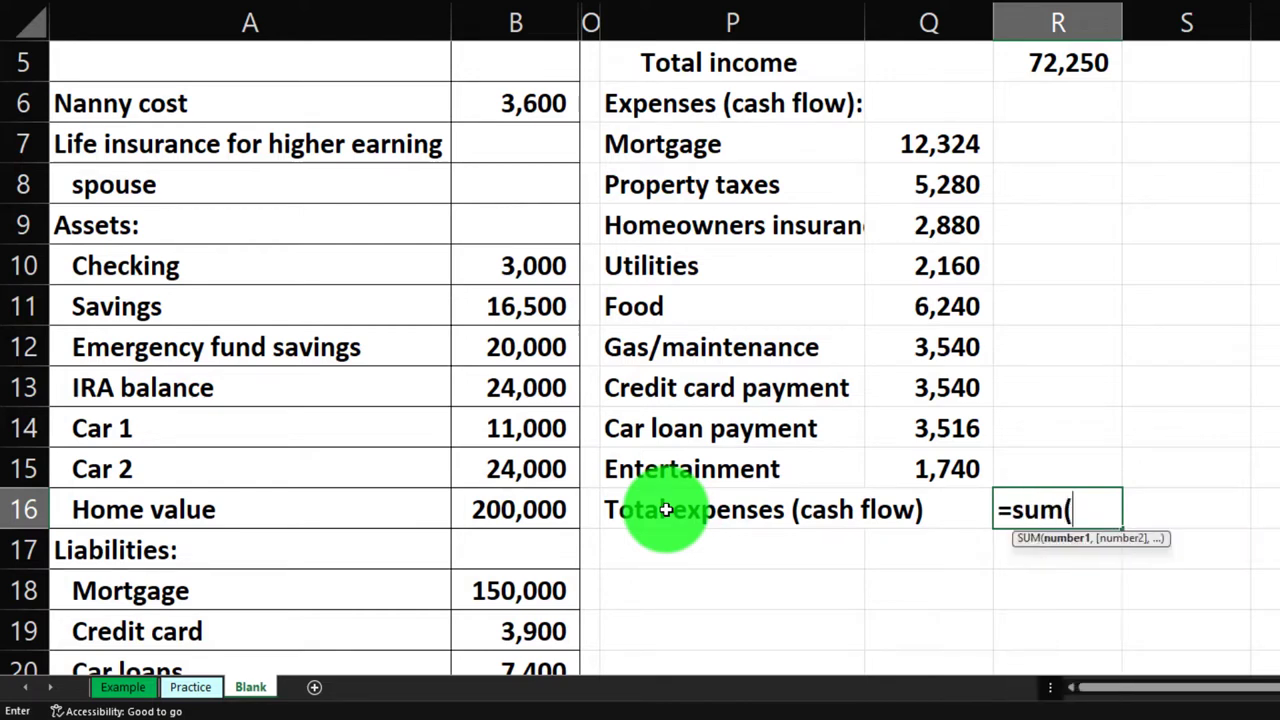
pyautogui.press('Up')
pyautogui.press('Left')
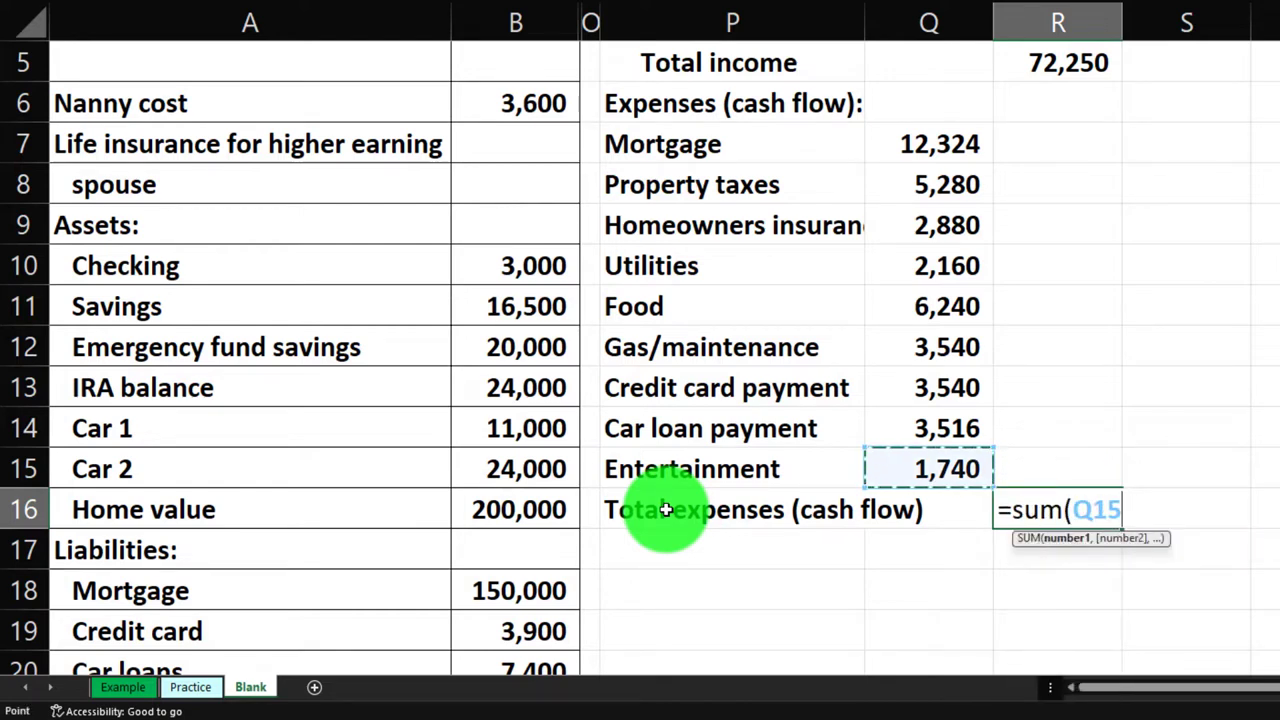
pyautogui.hotkey('shift', 'Up')
pyautogui.hotkey('shift', 'Up')
pyautogui.hotkey('shift', 'Up')
pyautogui.hotkey('shift', 'Up')
pyautogui.hotkey('shift', 'Up')
pyautogui.hotkey('shift', 'Up')
pyautogui.hotkey('shift', 'Up')
pyautogui.hotkey('shift', 'Up')
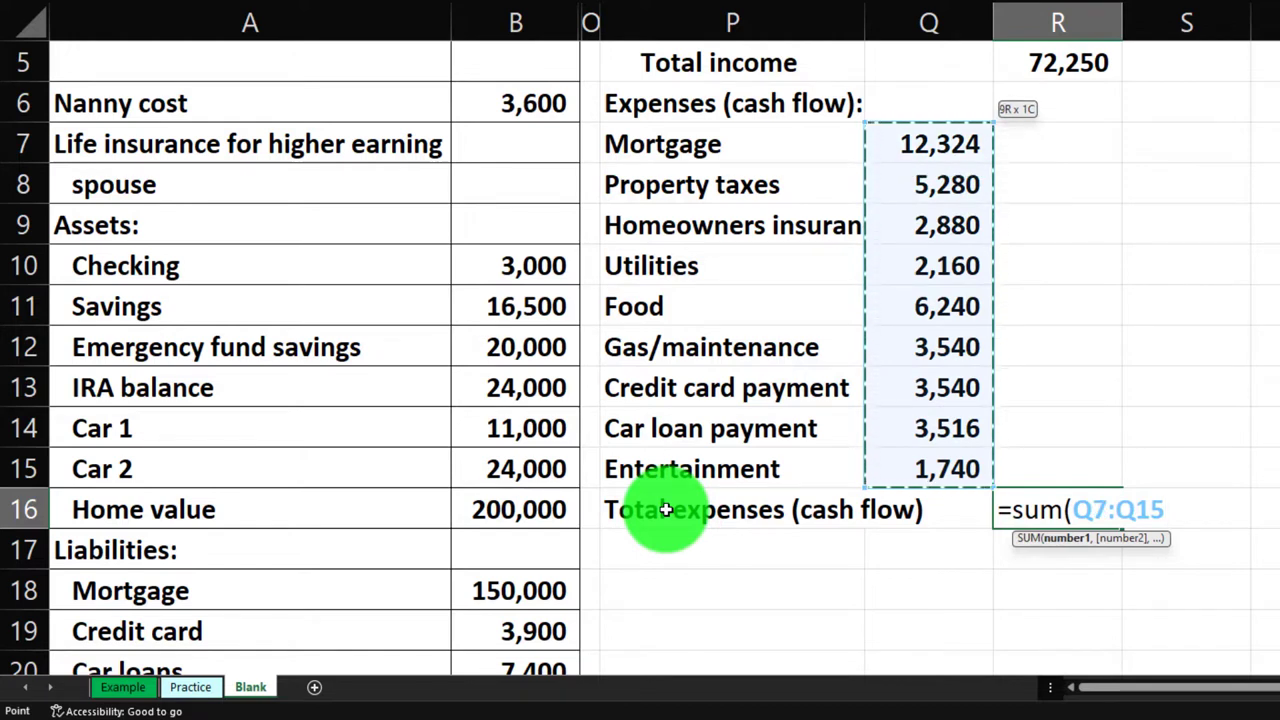
pyautogui.press('Return')
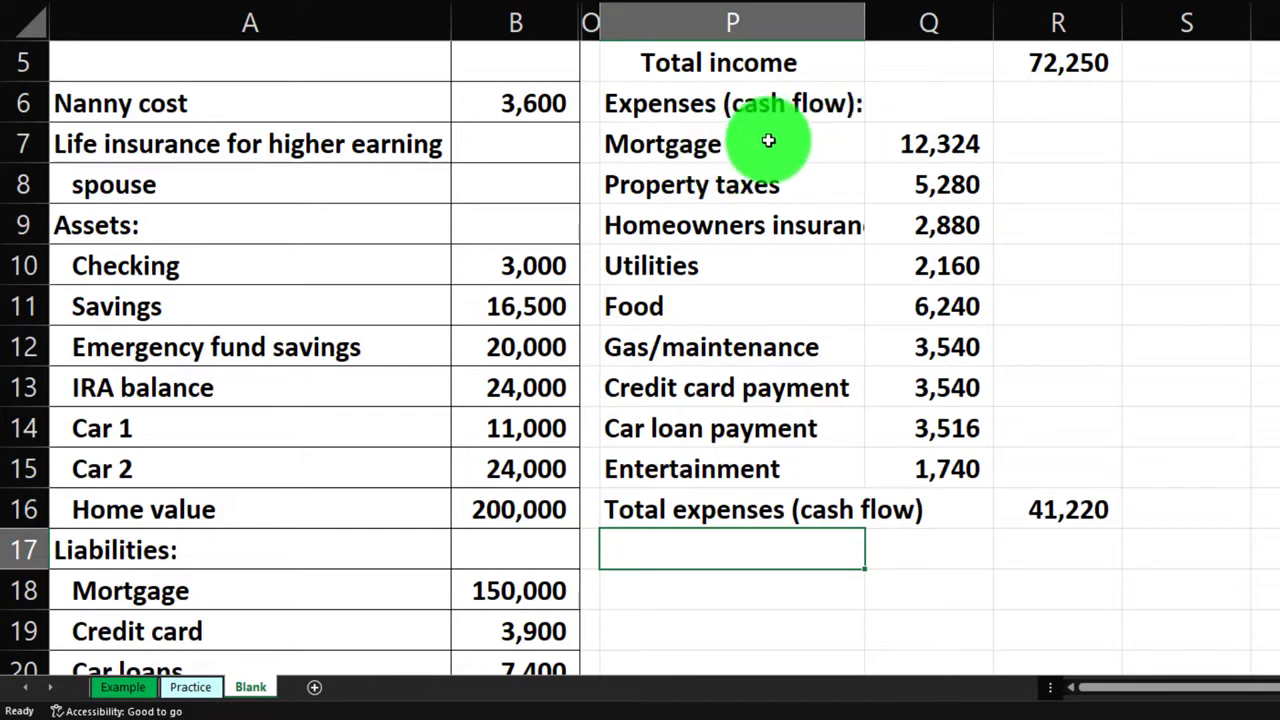
# Indent the expense labels in P7:P16 one level and the total expenses label in P16 one level further
pyautogui.moveTo(766, 140); pyautogui.dragTo(737, 491)
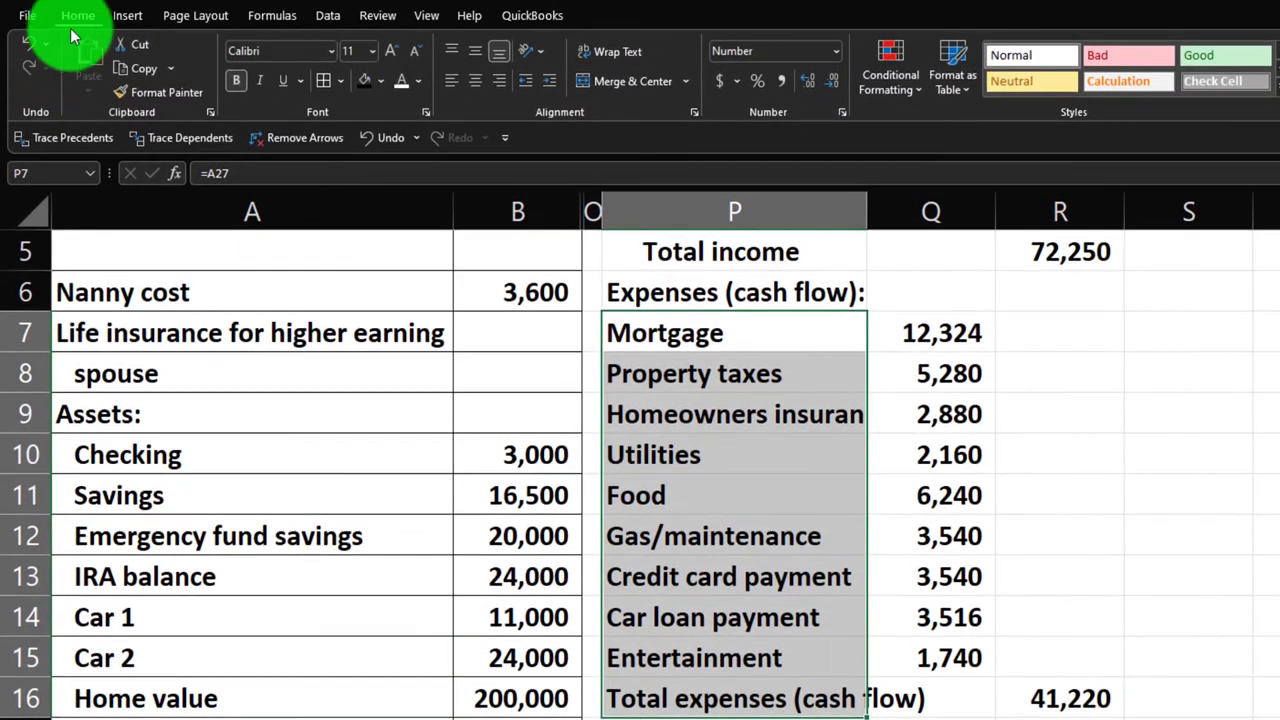
pyautogui.click(548, 82)
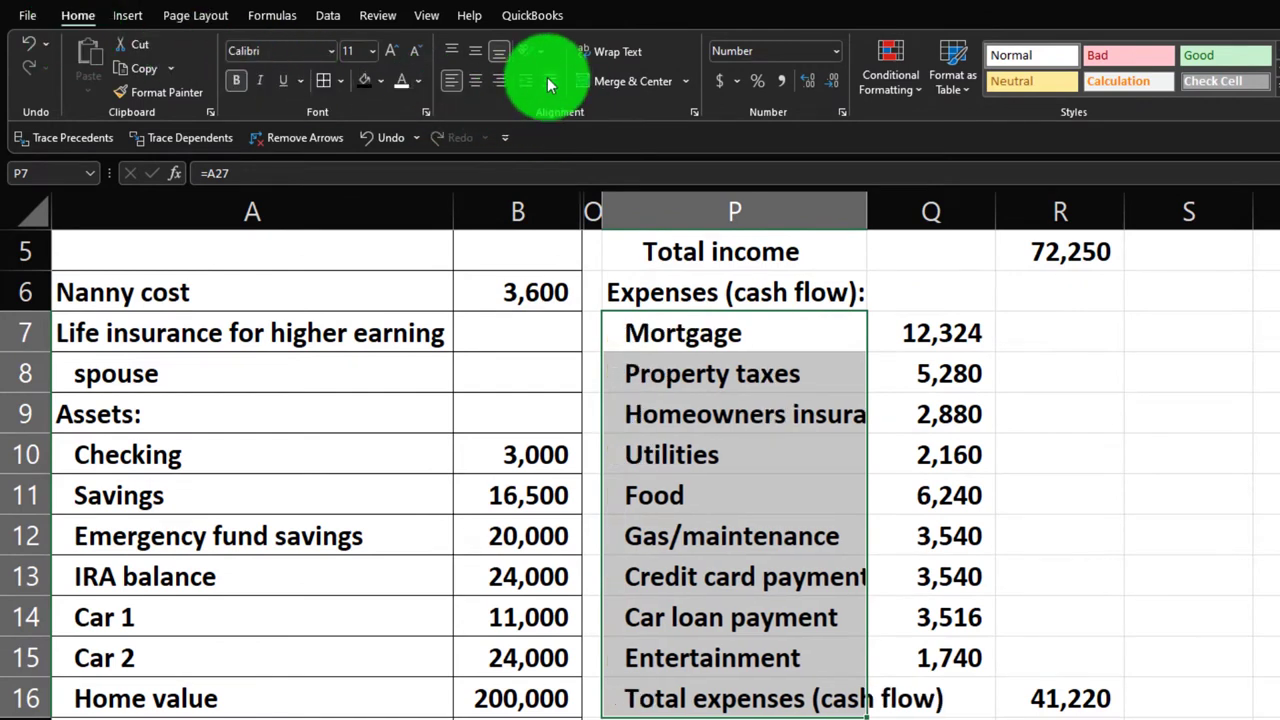
pyautogui.click(696, 702)
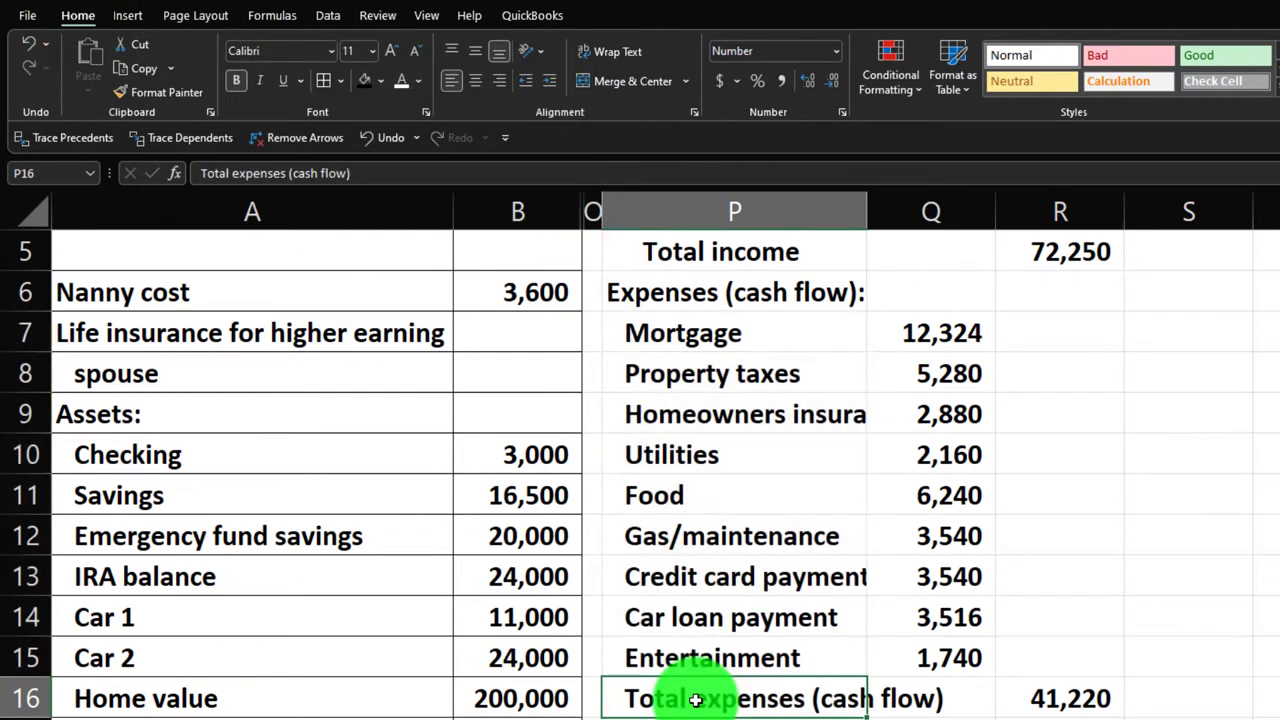
pyautogui.click(549, 83)
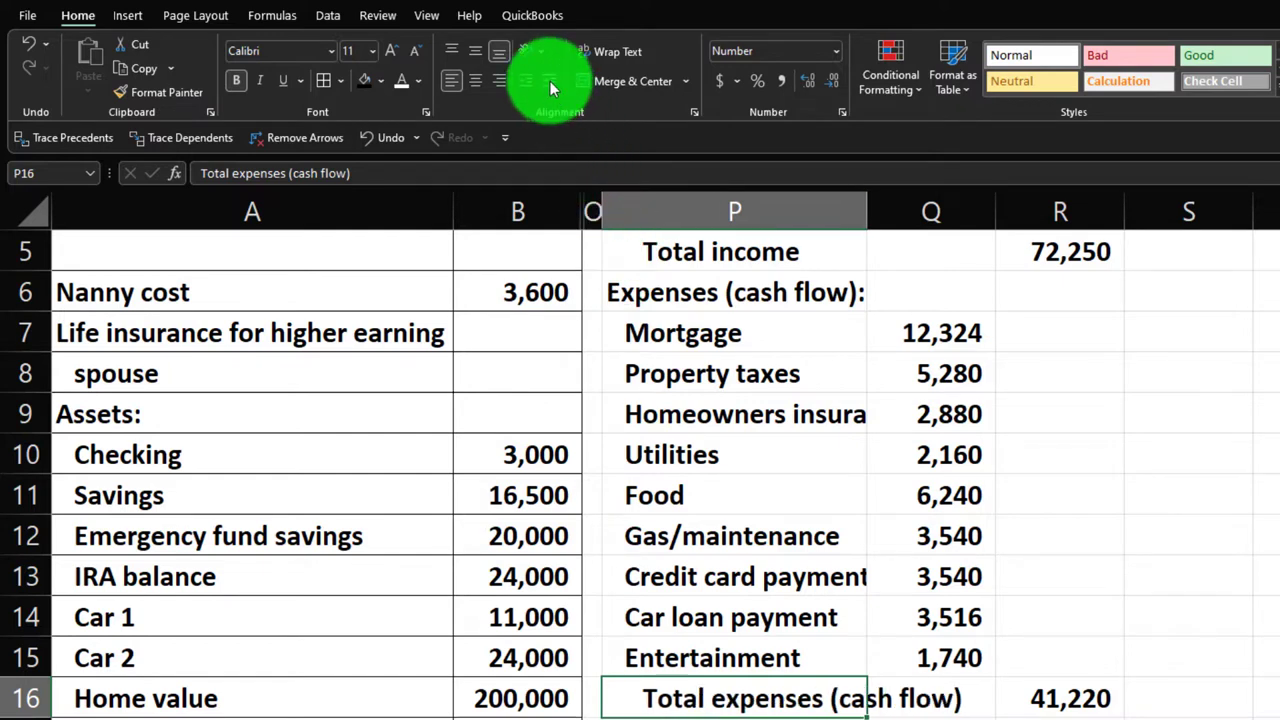
pyautogui.click(616, 212)
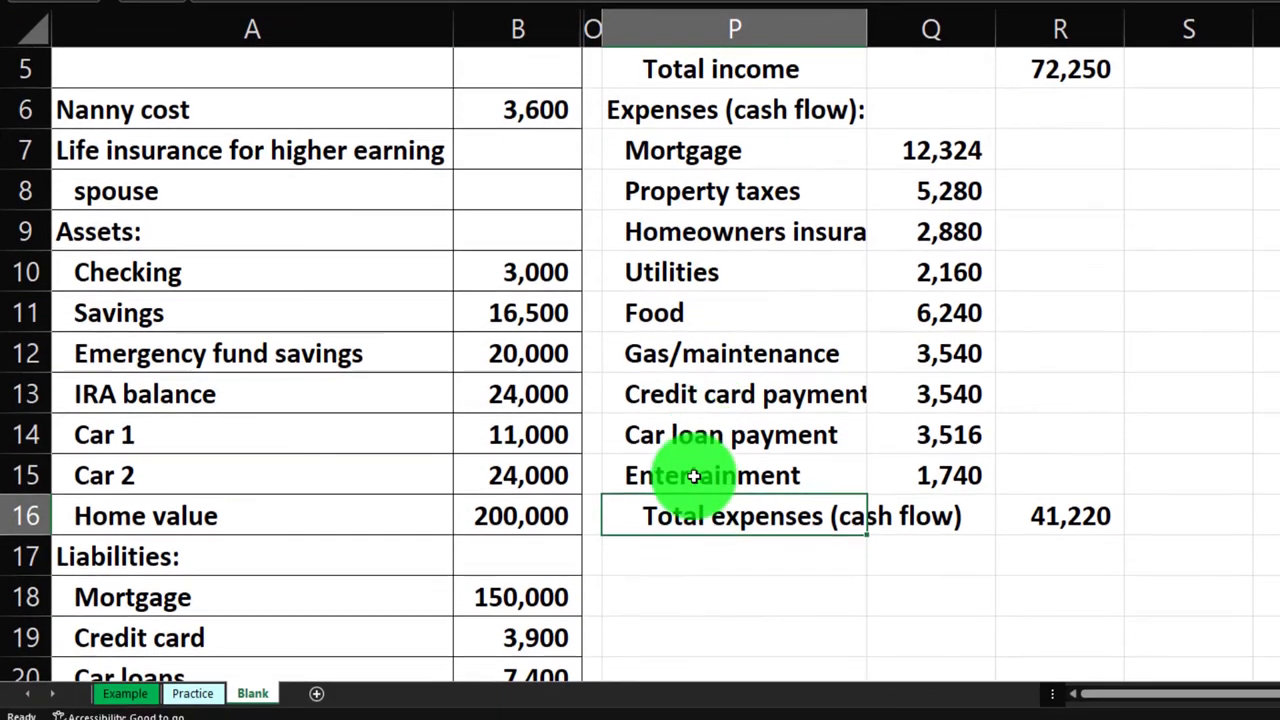
pyautogui.click(682, 562)
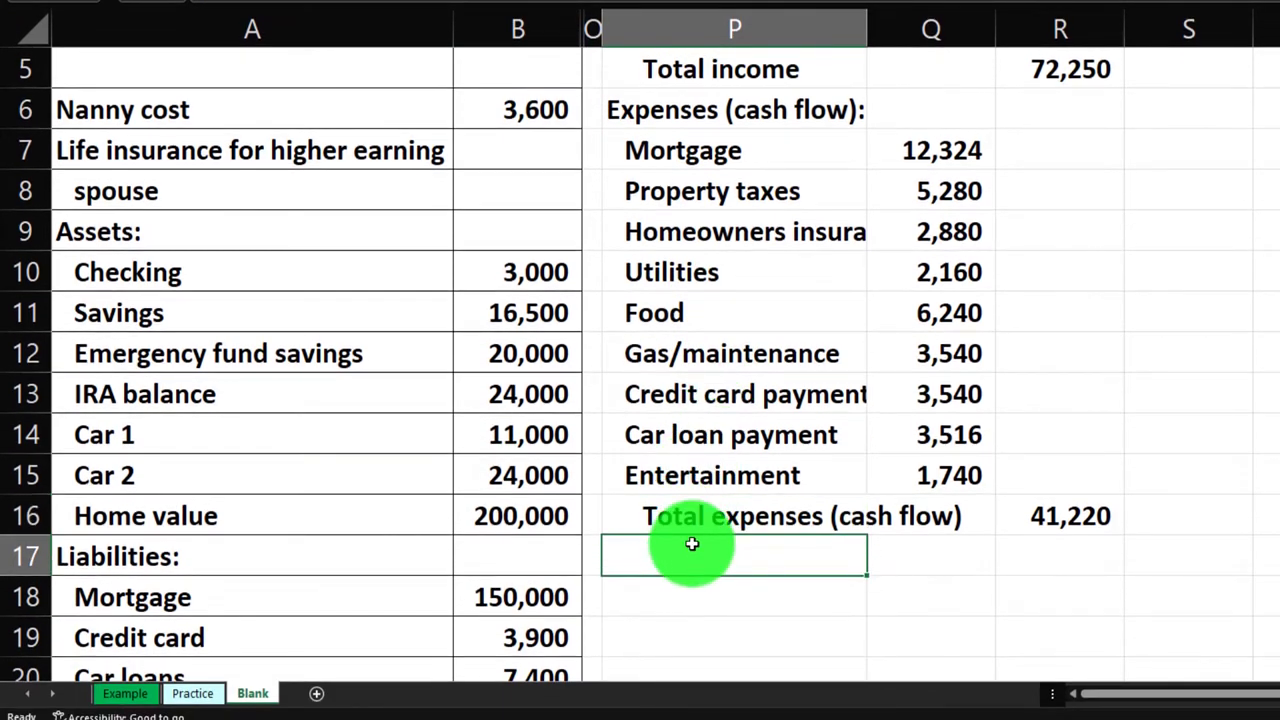
pyautogui.write('Net income before')
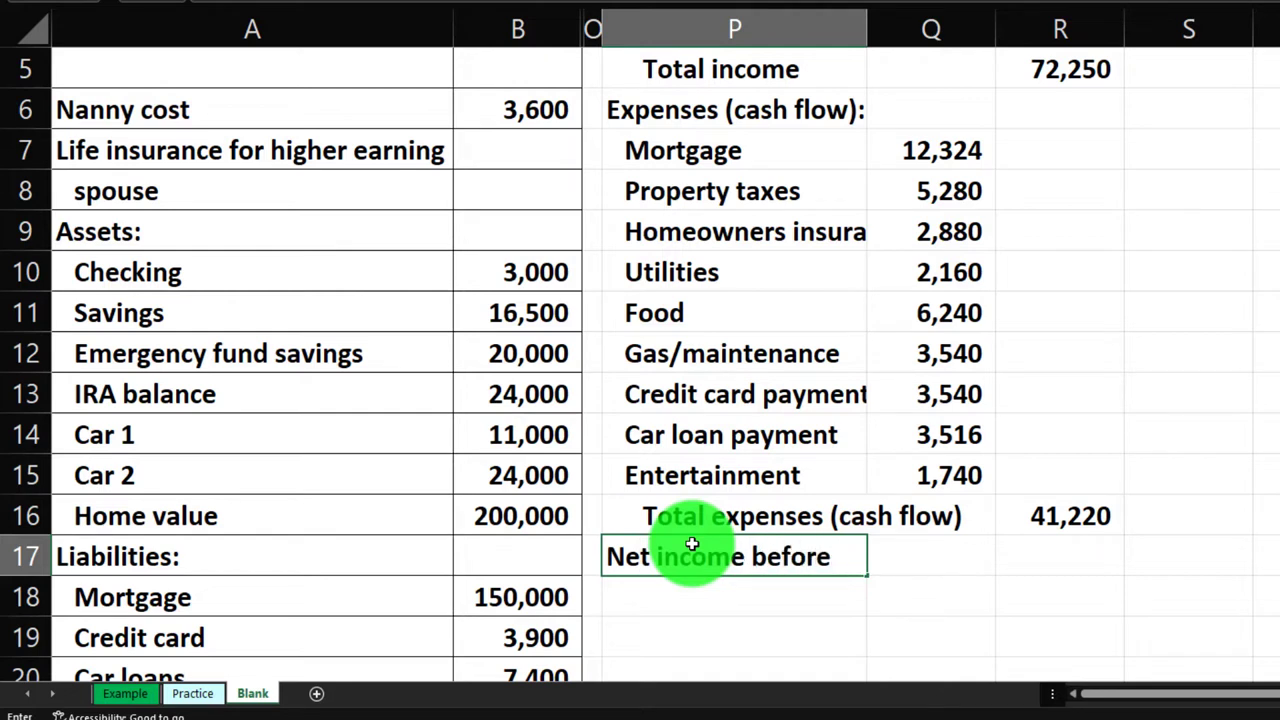
pyautogui.press('BackSpace')
pyautogui.press('BackSpace')
pyautogui.press('BackSpace')
pyautogui.press('BackSpace')
pyautogui.press('BackSpace')
pyautogui.press('BackSpace')
pyautogui.press('BackSpace')
pyautogui.press('BackSpace')
pyautogui.press('BackSpace')
pyautogui.press('BackSpace')
pyautogui.press('BackSpace')
pyautogui.press('BackSpace')
pyautogui.press('BackSpace')
pyautogui.press('BackSpace')
pyautogui.press('BackSpace')
pyautogui.press('BackSpace')
pyautogui.press('BackSpace')
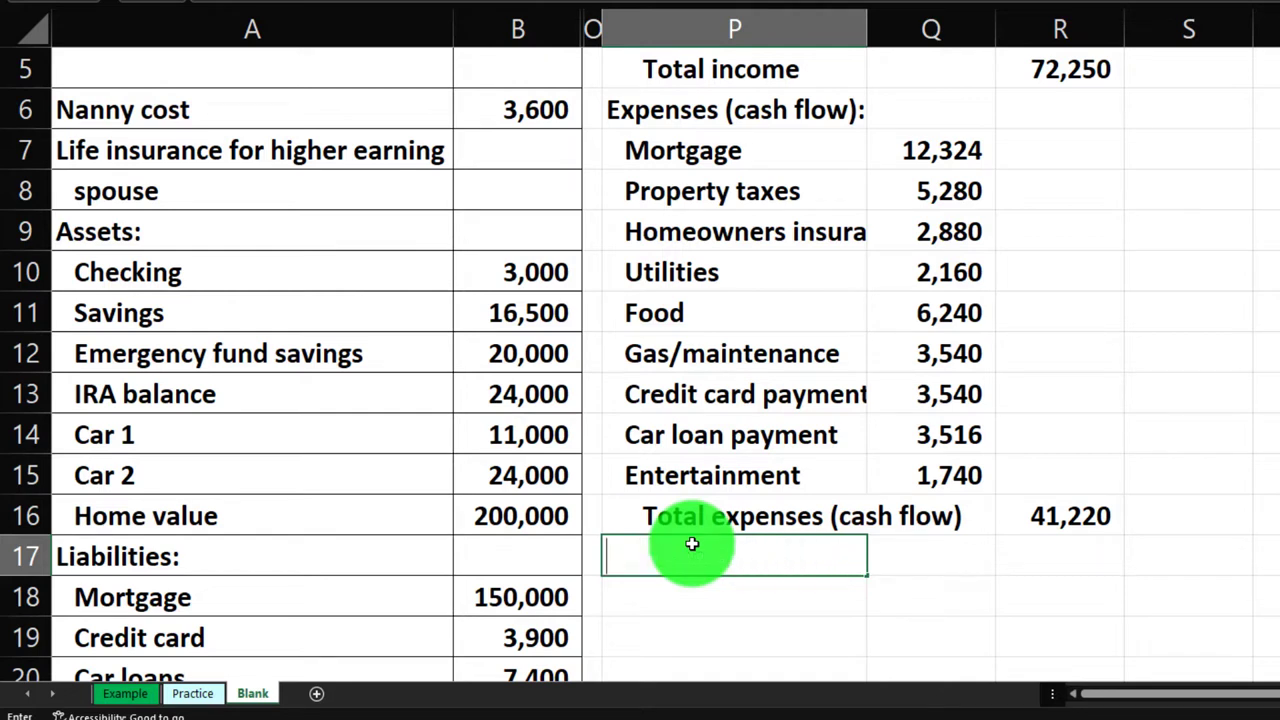
# Label cell P17 "Net income" and calculate it in R17 with the formula =R5-R16
pyautogui.write('Net incom')
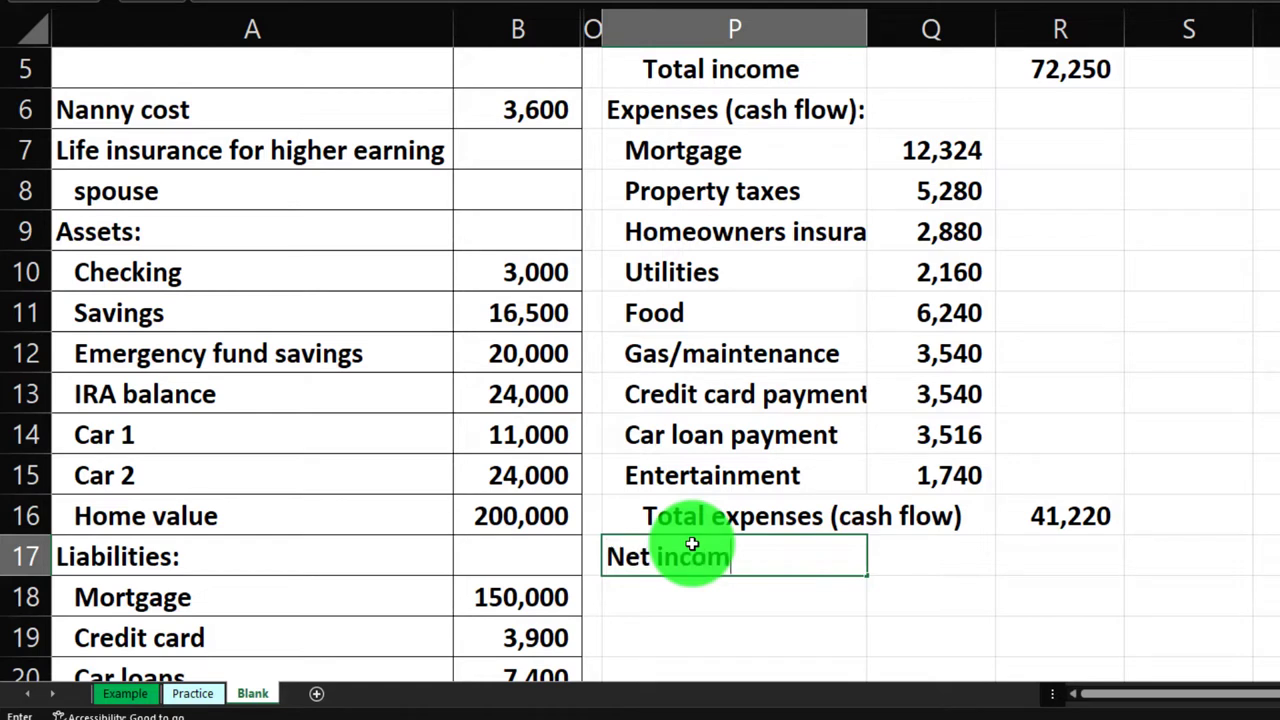
pyautogui.press('Tab')
pyautogui.press('Tab')
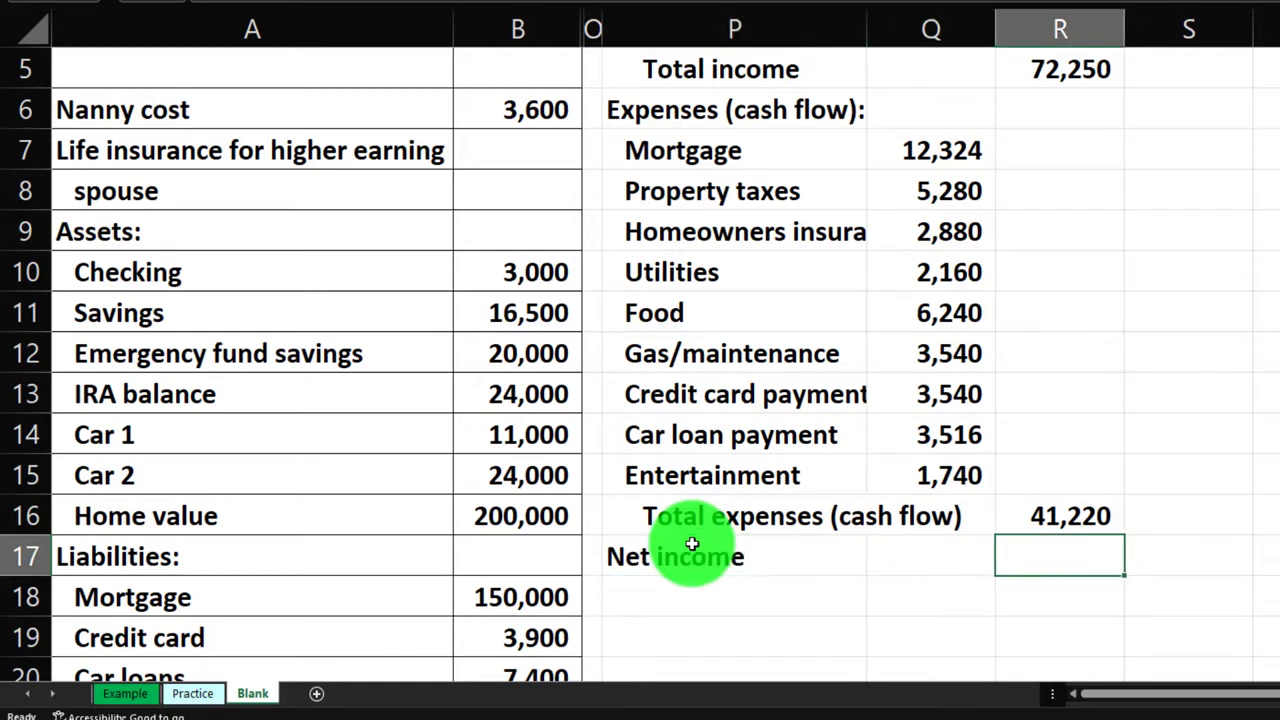
pyautogui.write('=')
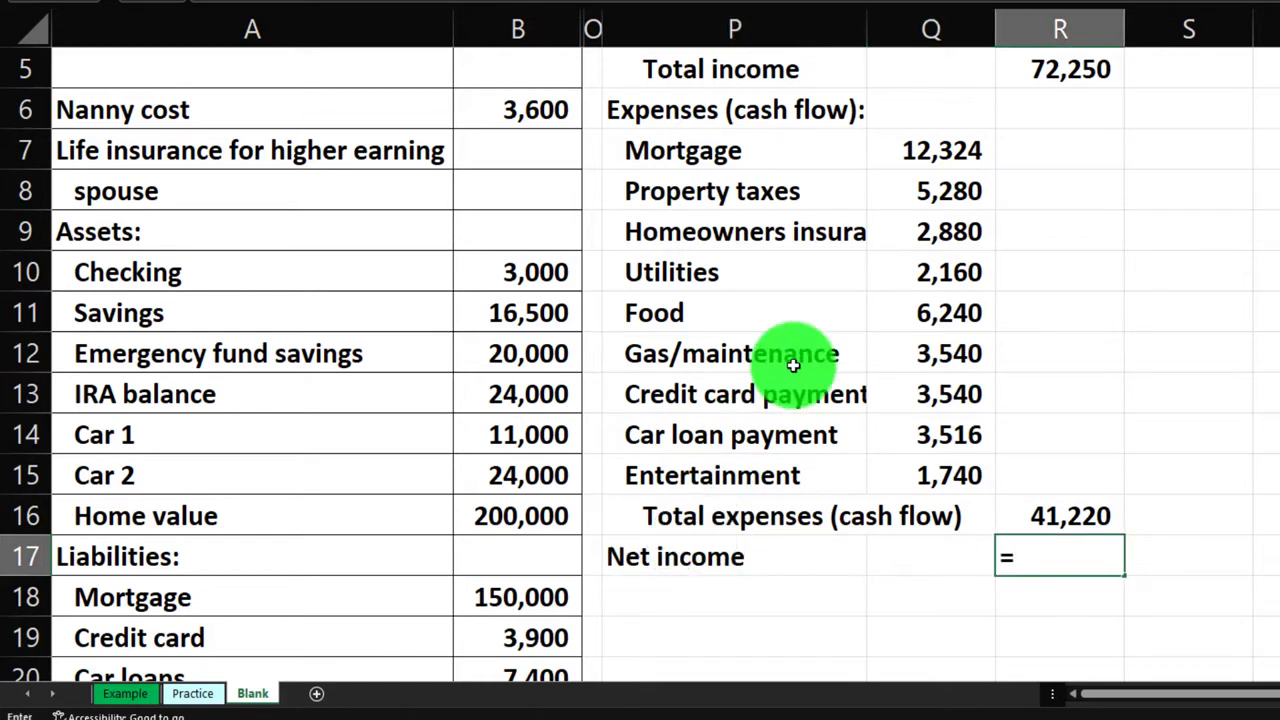
pyautogui.click(1052, 85)
pyautogui.write('-')
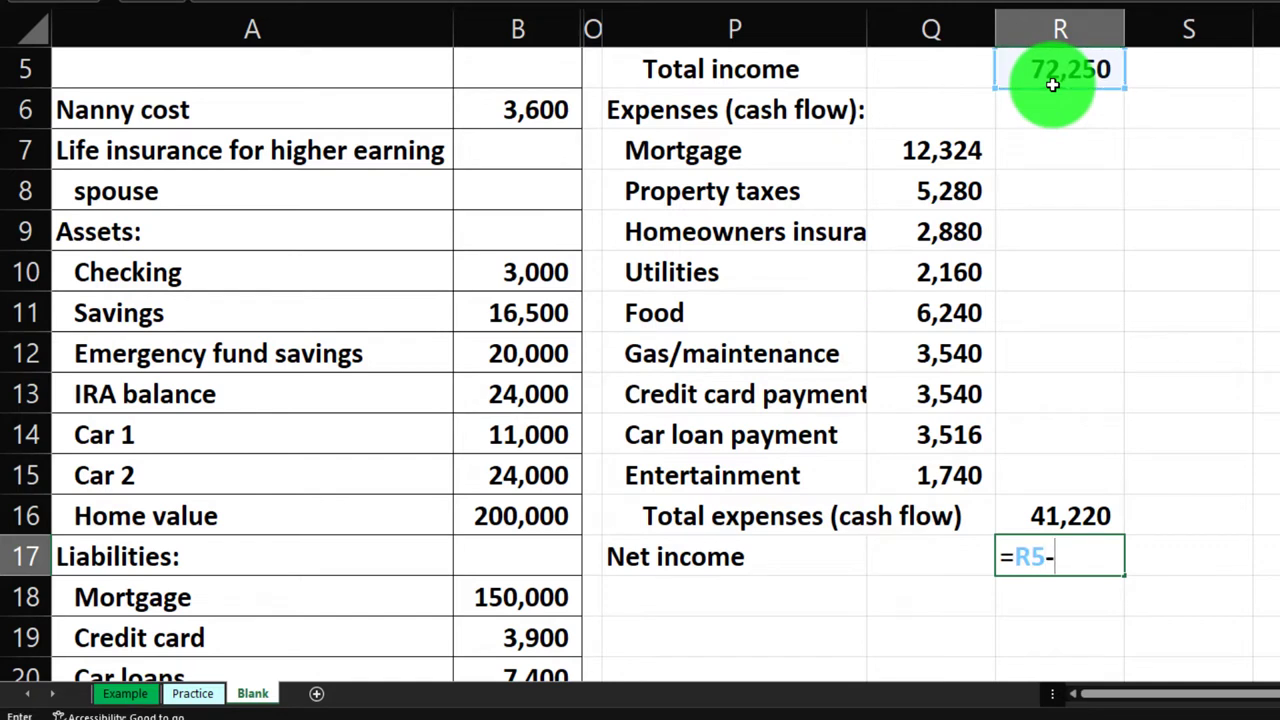
pyautogui.press('Up')
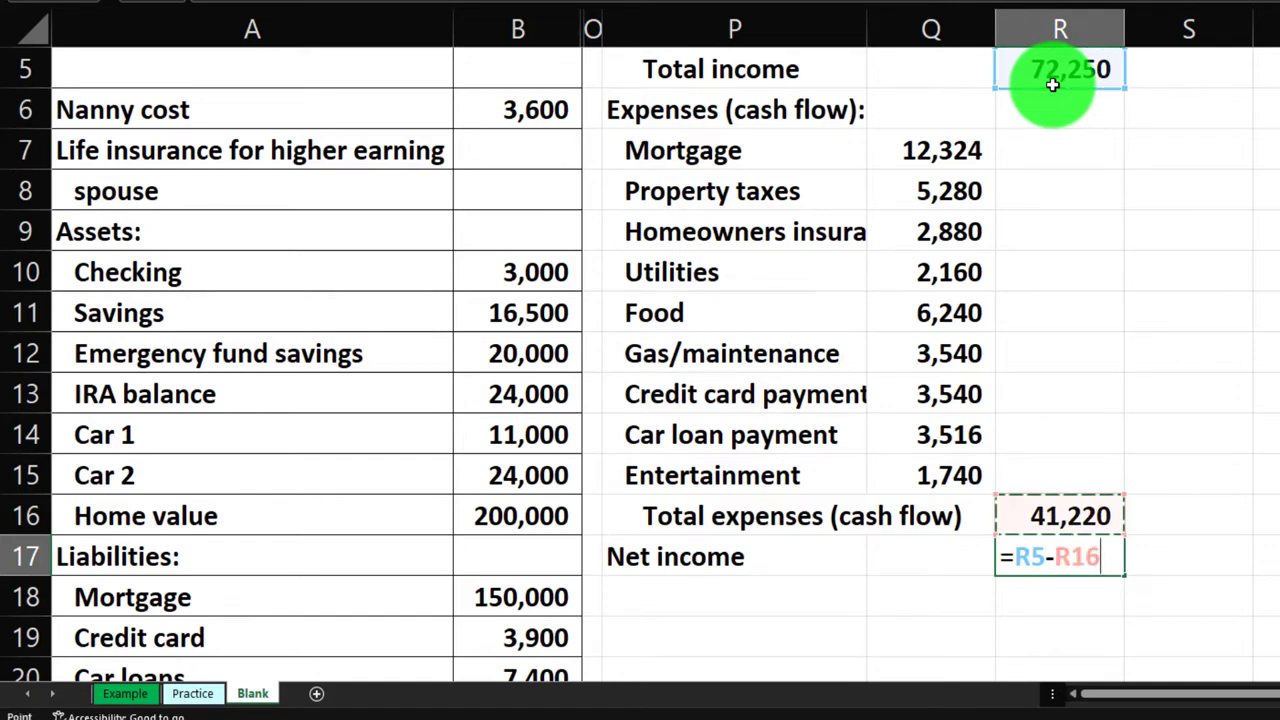
pyautogui.press('Return')
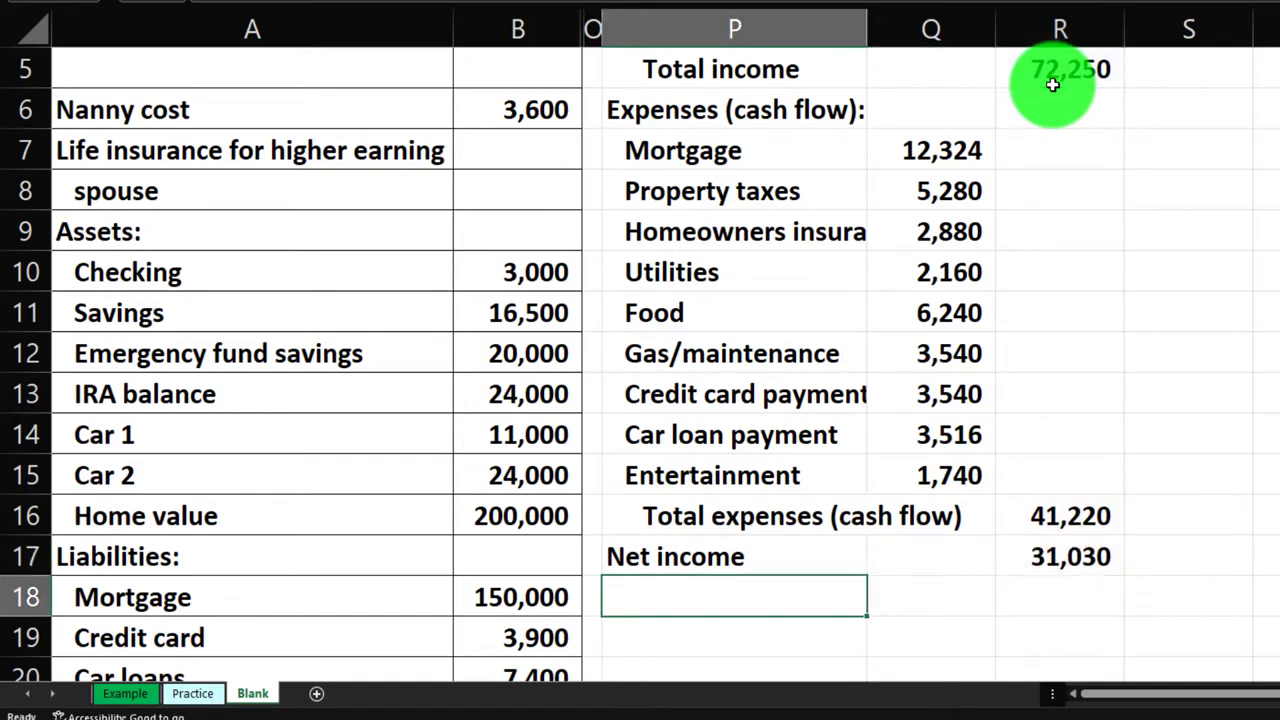
# Extend the label in P17 to read "Net income (cash flow)"
pyautogui.press('Right')
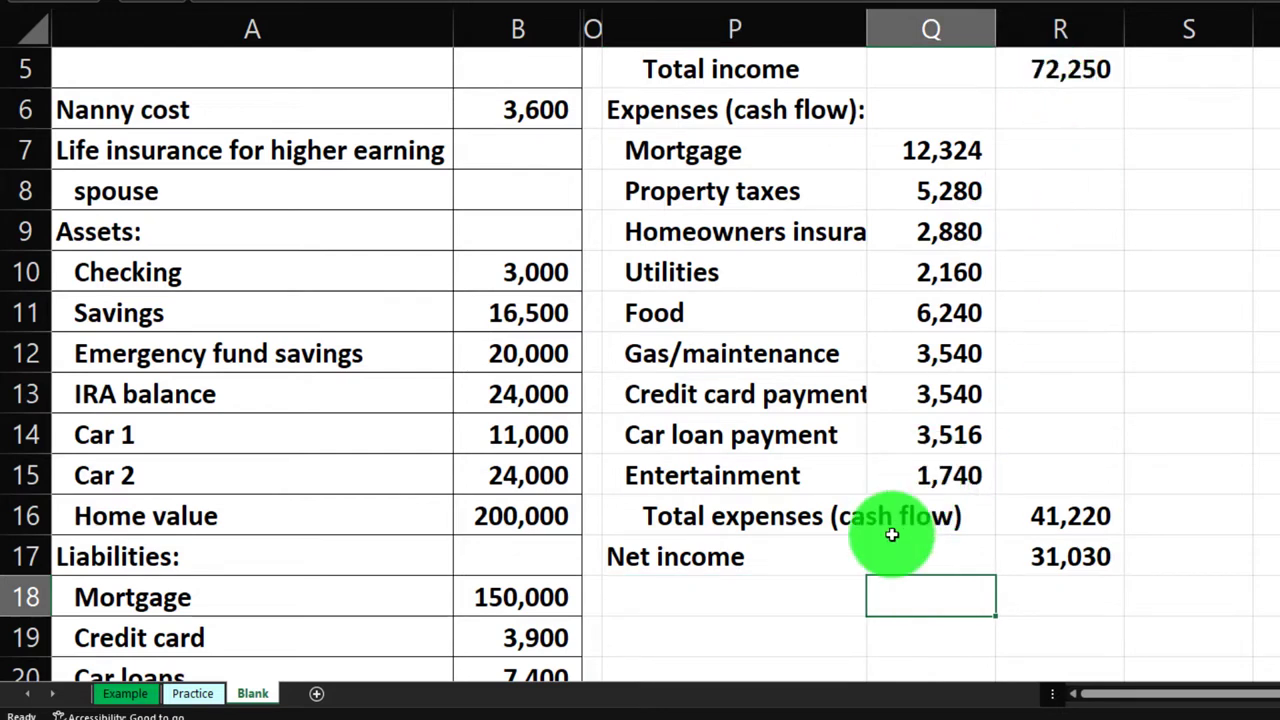
pyautogui.doubleClick(779, 555)
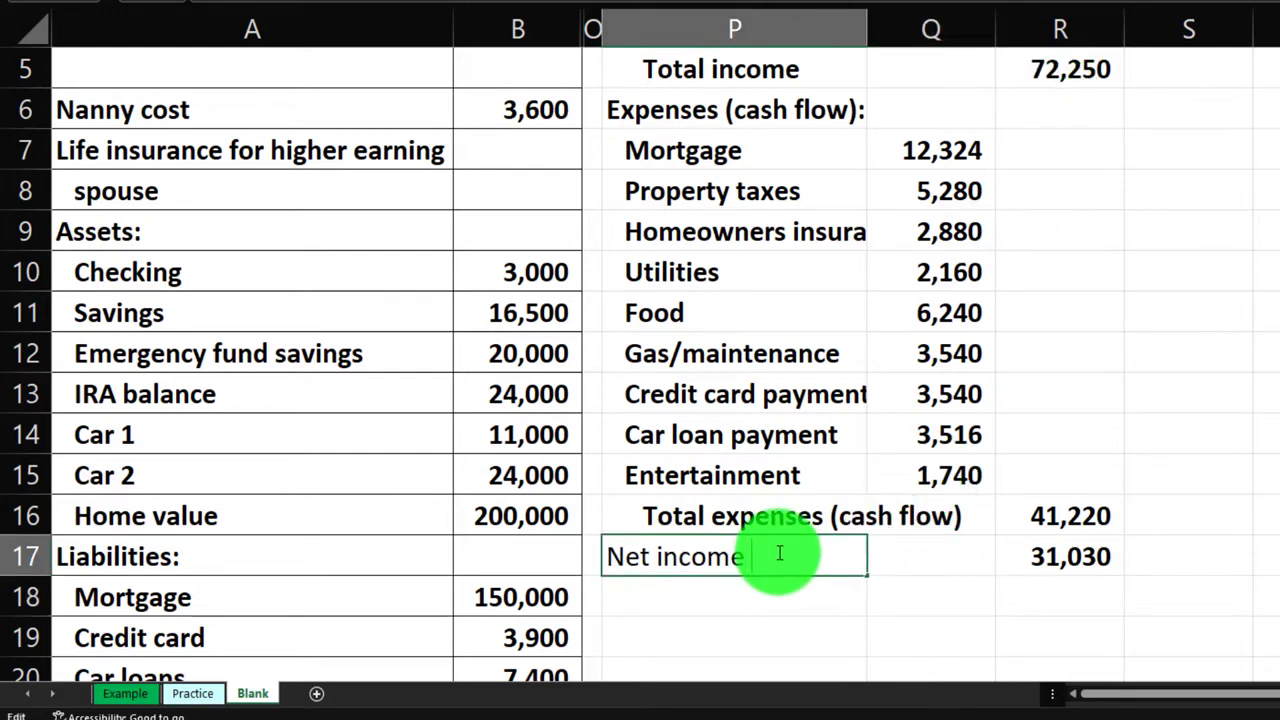
pyautogui.write('(cash flow)')
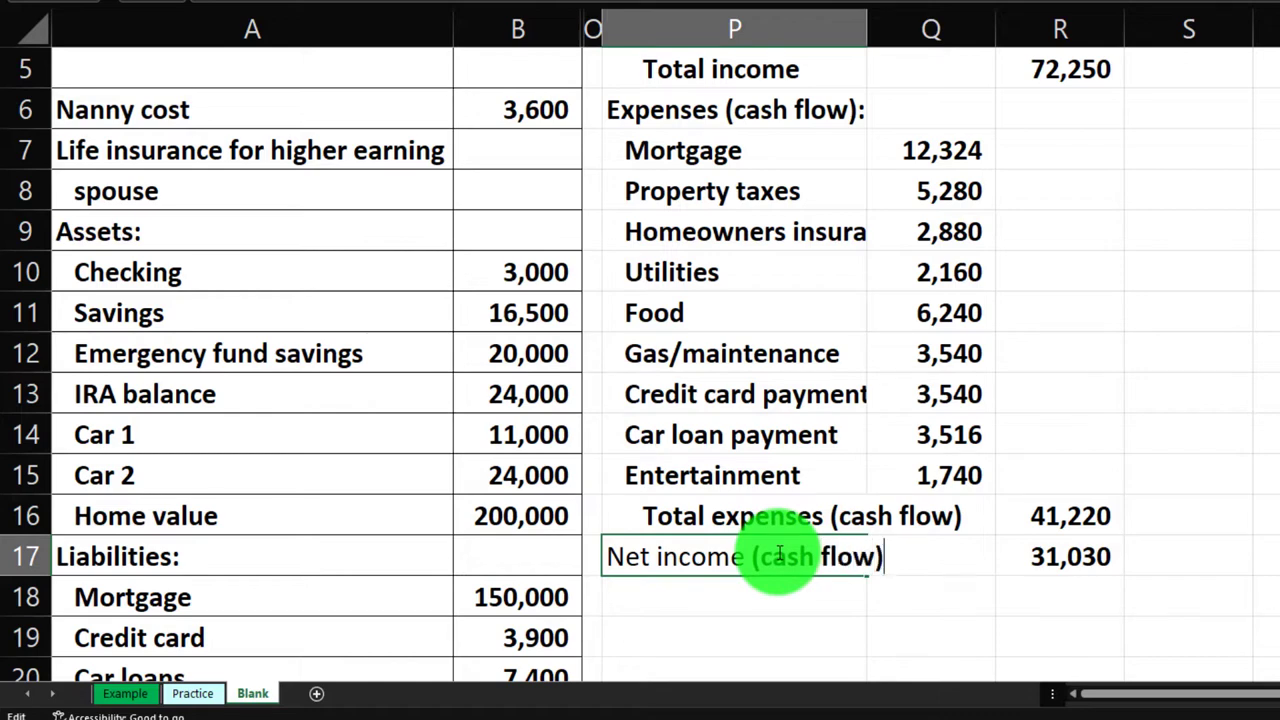
pyautogui.press('Return')
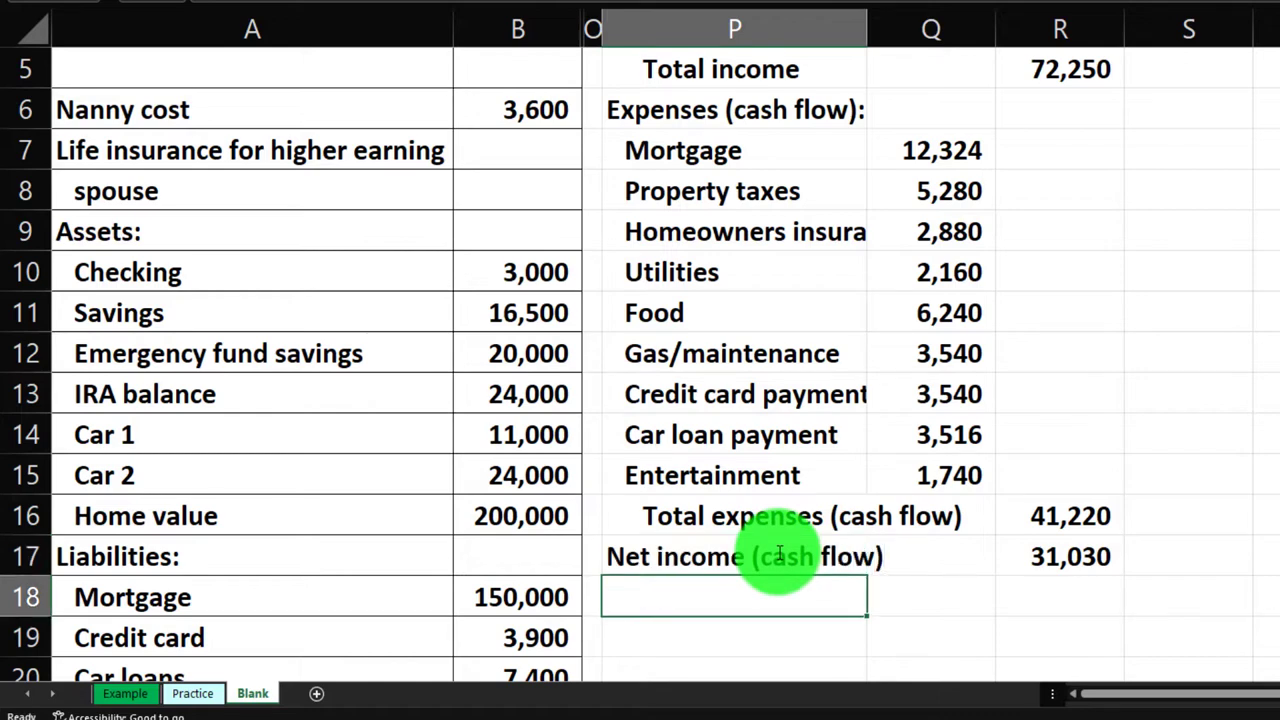
pyautogui.scroll(1, 779, 555)
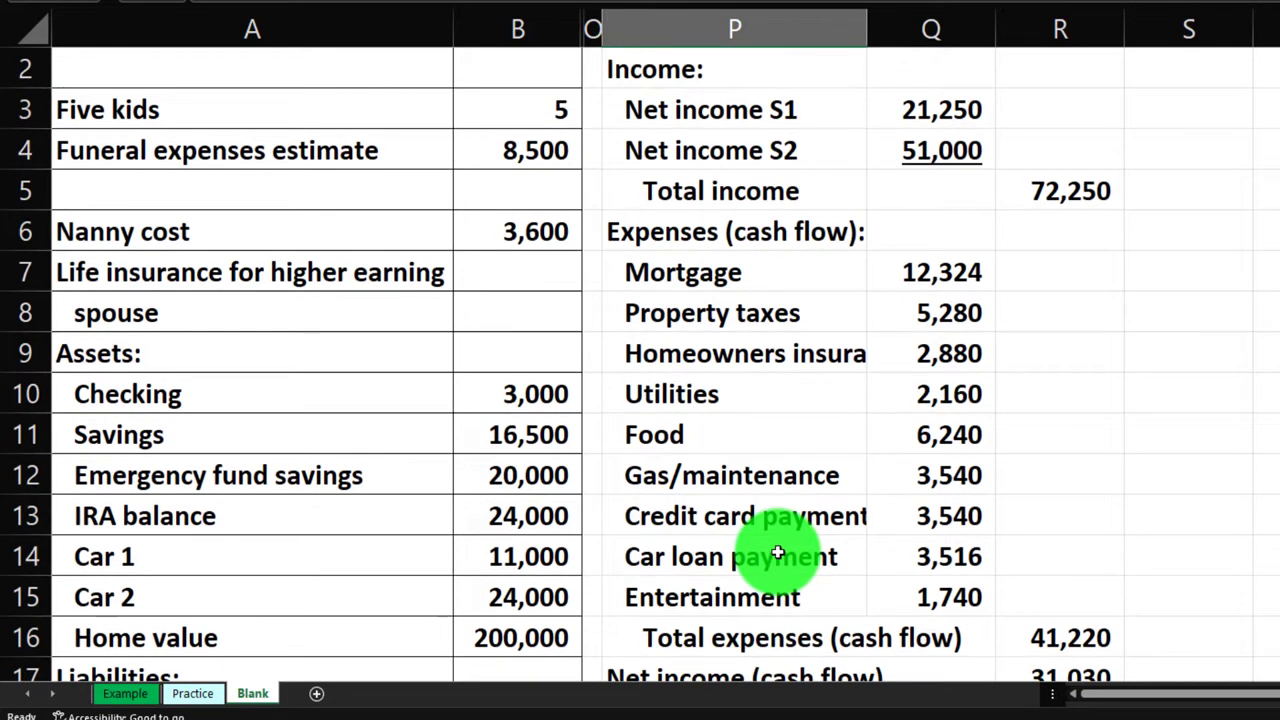
pyautogui.click(1063, 191)
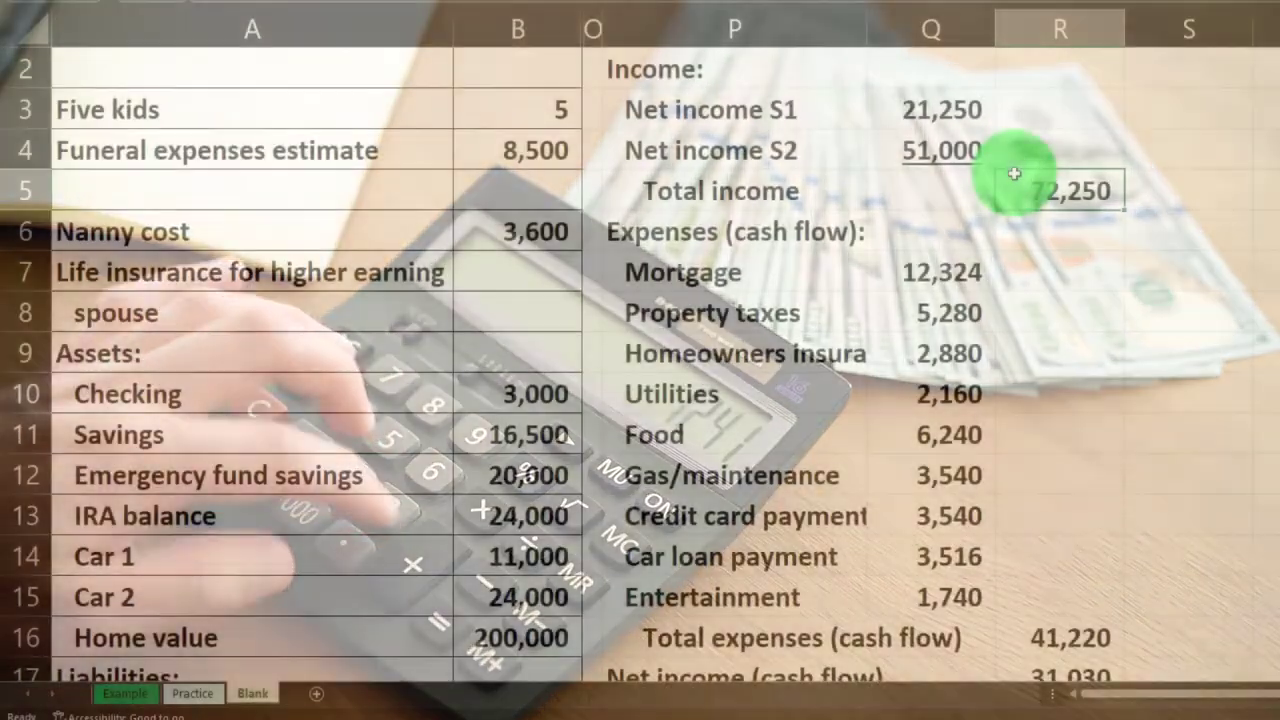
# Underline the total expenses (cash flow) amount in R16
pyautogui.scroll(-3, 1014, 177)
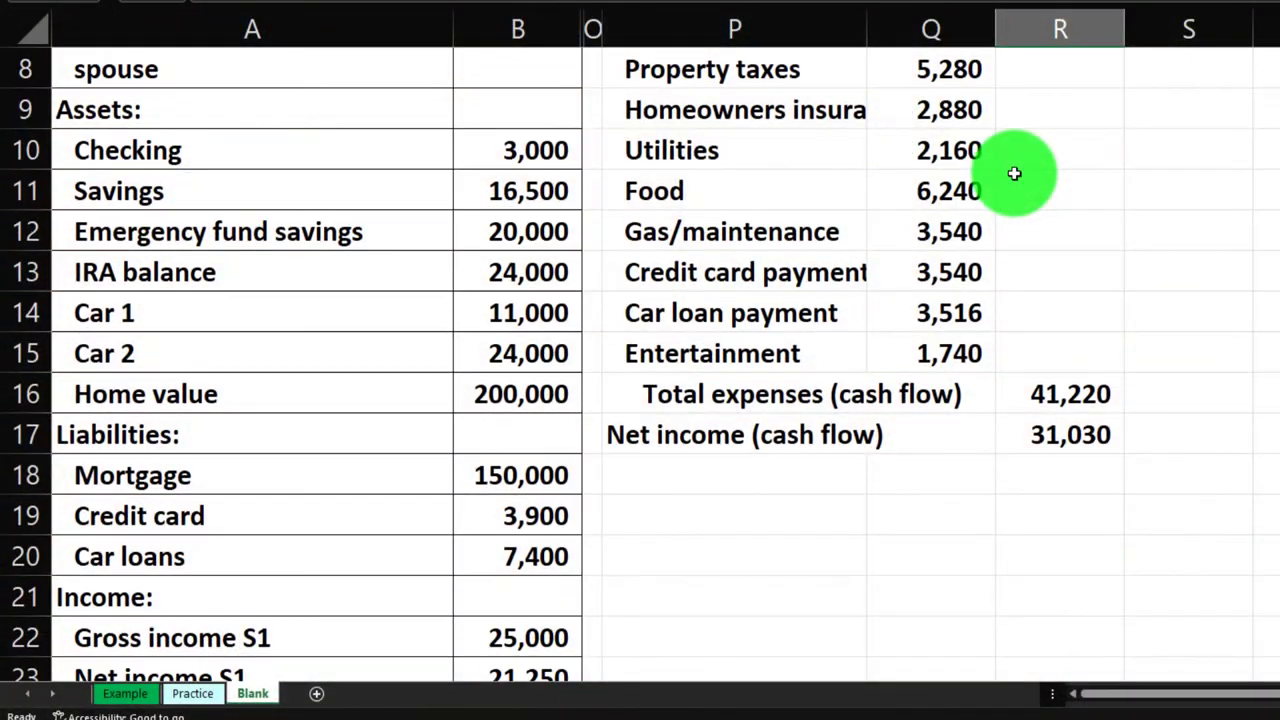
pyautogui.click(1068, 392)
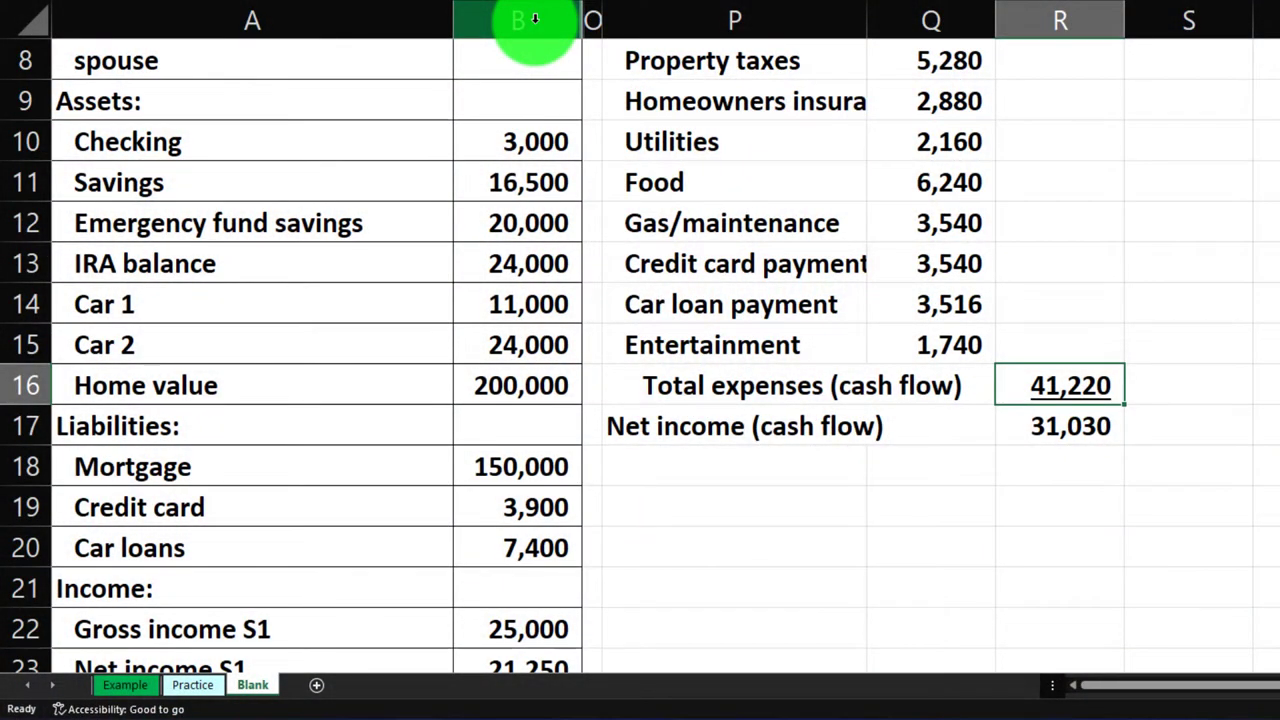
# Unhide the hidden columns between B and P
pyautogui.click(535, 18)
pyautogui.moveTo(566, 18); pyautogui.dragTo(656, 10)
pyautogui.rightClick(674, 143)
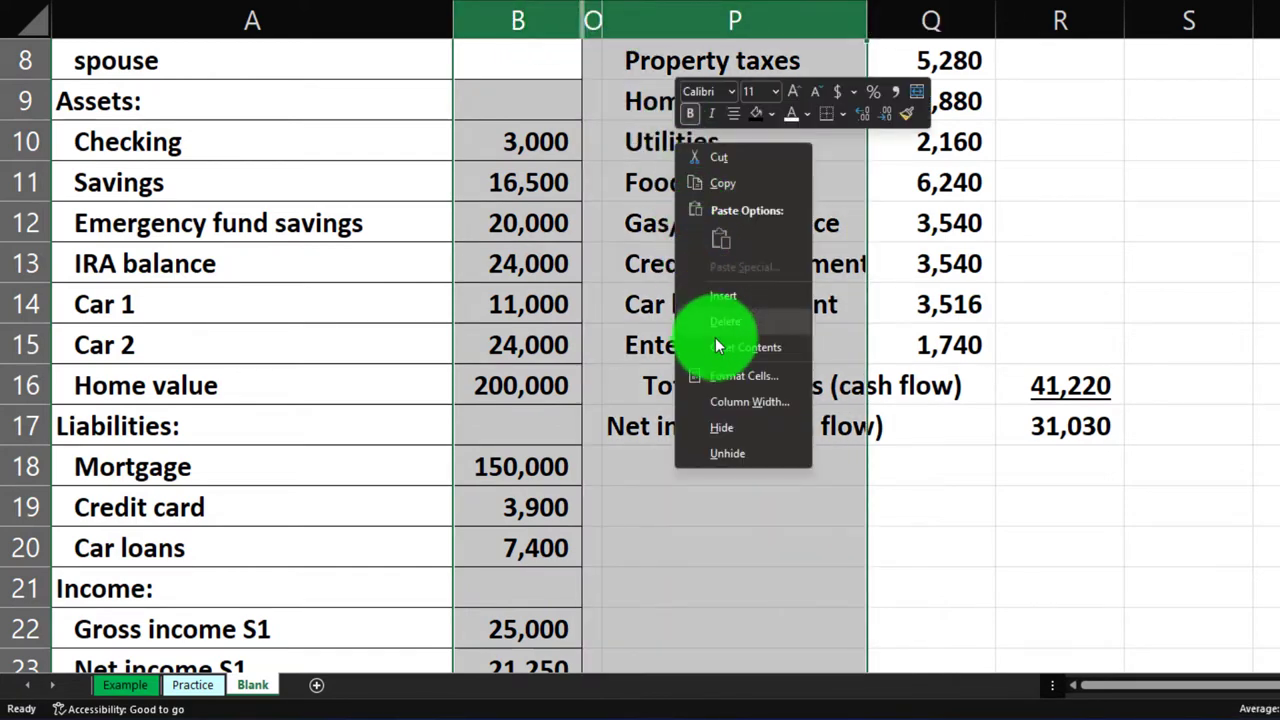
pyautogui.click(725, 454)
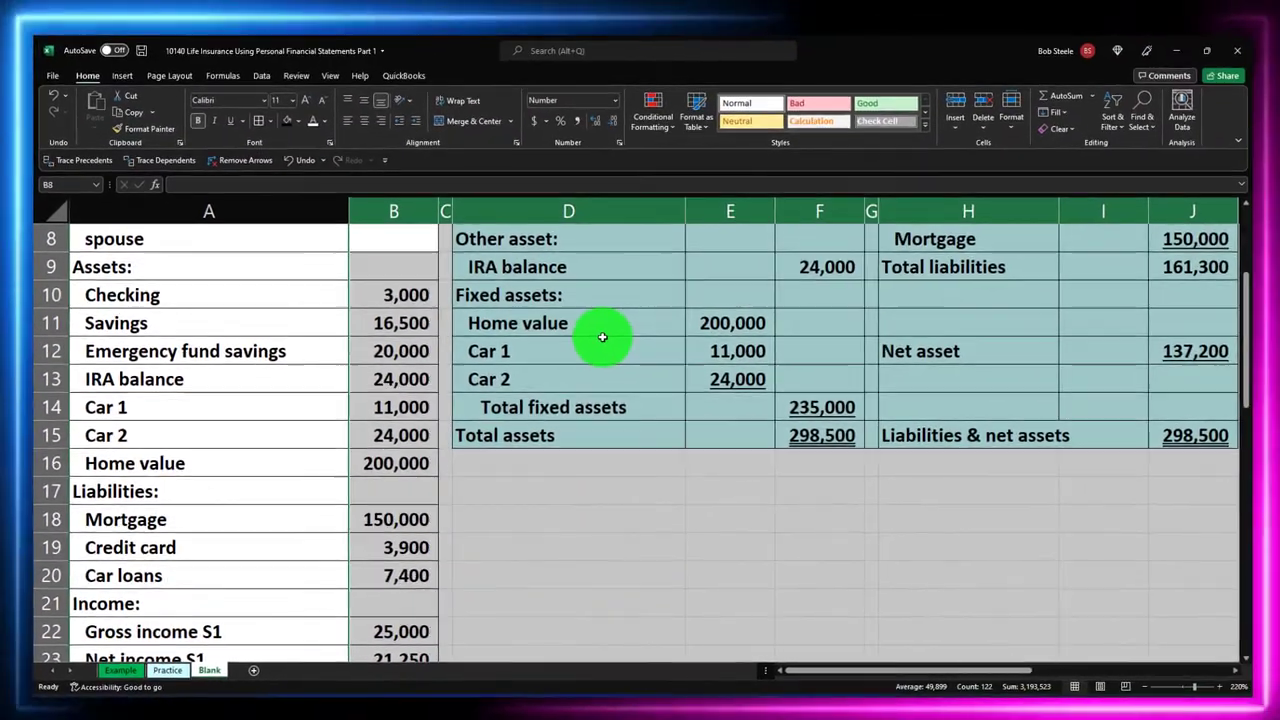
# Enter the label "Difference" in P19, two rows below the cash flow net income
pyautogui.click(818, 204)
pyautogui.press('Right')
pyautogui.press('Right')
pyautogui.press('Right')
pyautogui.press('Right')
pyautogui.press('Right')
pyautogui.press('Right')
pyautogui.press('Right')
pyautogui.press('Right')
pyautogui.press('Right')
pyautogui.press('Right')
pyautogui.press('Right')
pyautogui.press('Right')
pyautogui.press('Right')
pyautogui.press('Right')
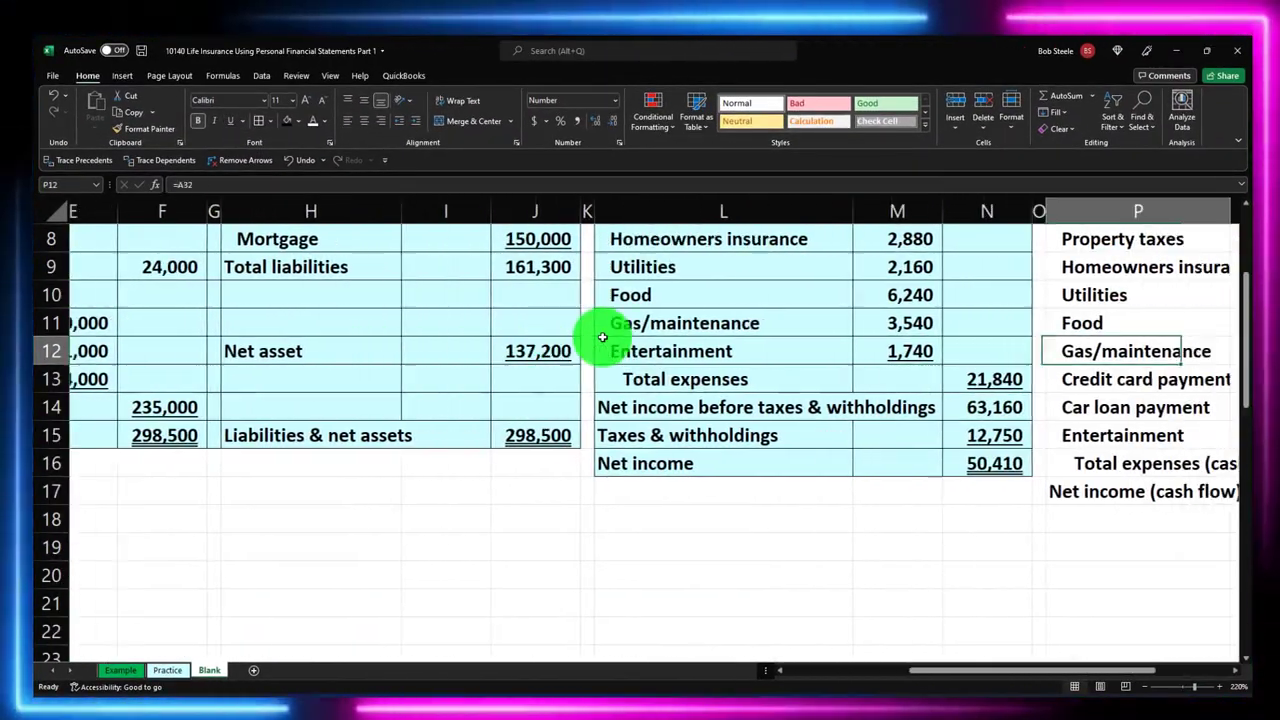
pyautogui.press('Right')
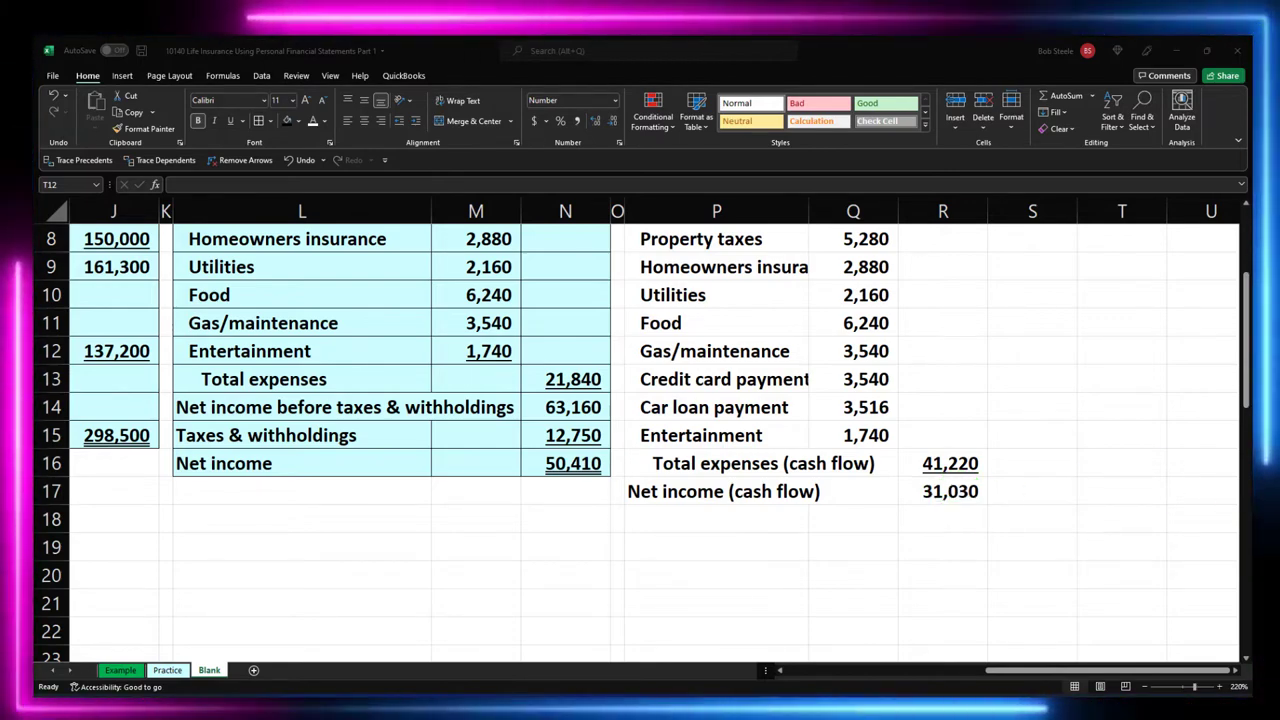
pyautogui.click(733, 549)
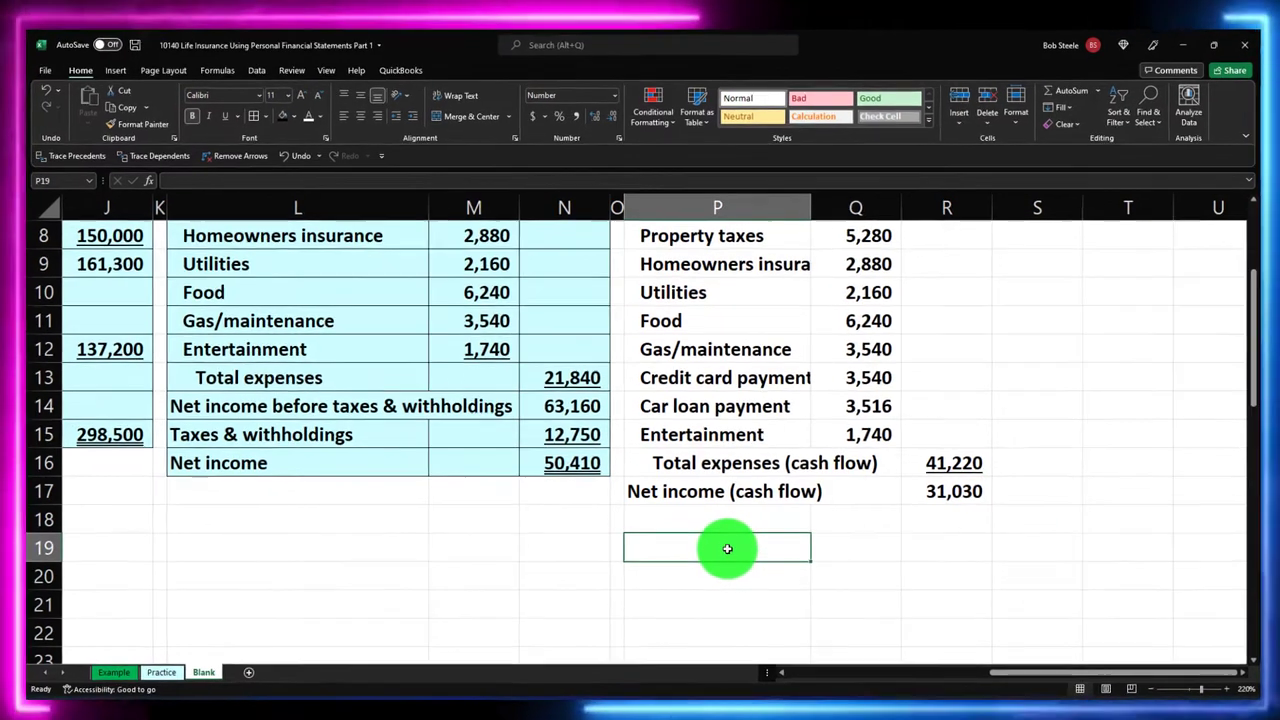
pyautogui.write('Differ')
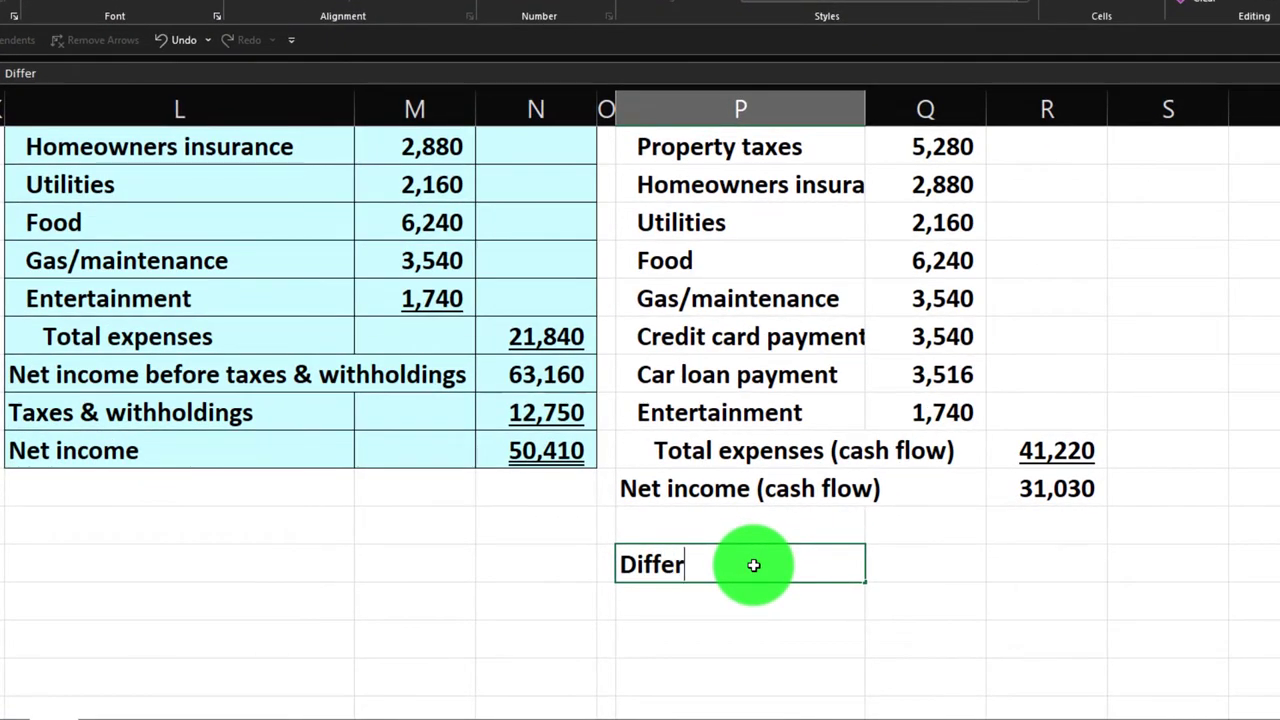
pyautogui.write('enc')
pyautogui.press('Tab')
pyautogui.press('Tab')
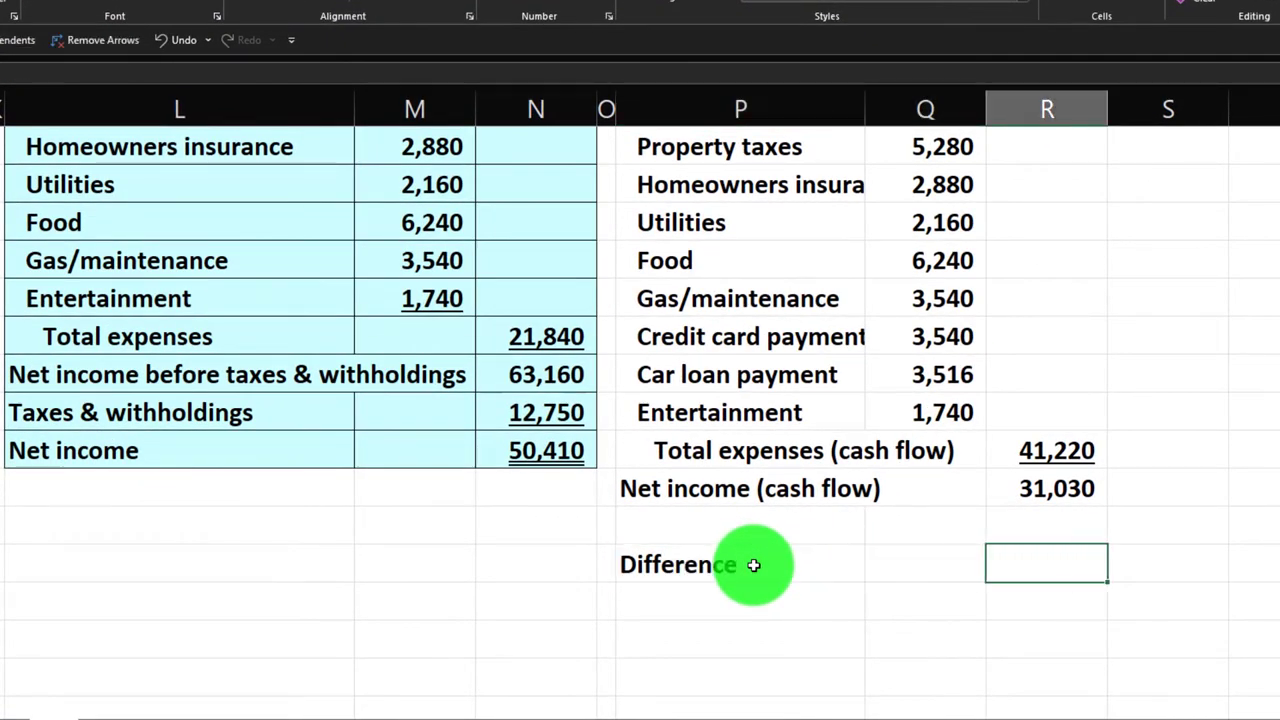
# Calculate the difference between the two net income figures in R19 with the formula =N16-R17
pyautogui.write('=')
pyautogui.press('Left')
pyautogui.press('Left')
pyautogui.press('Left')
pyautogui.press('Left')
pyautogui.press('Up')
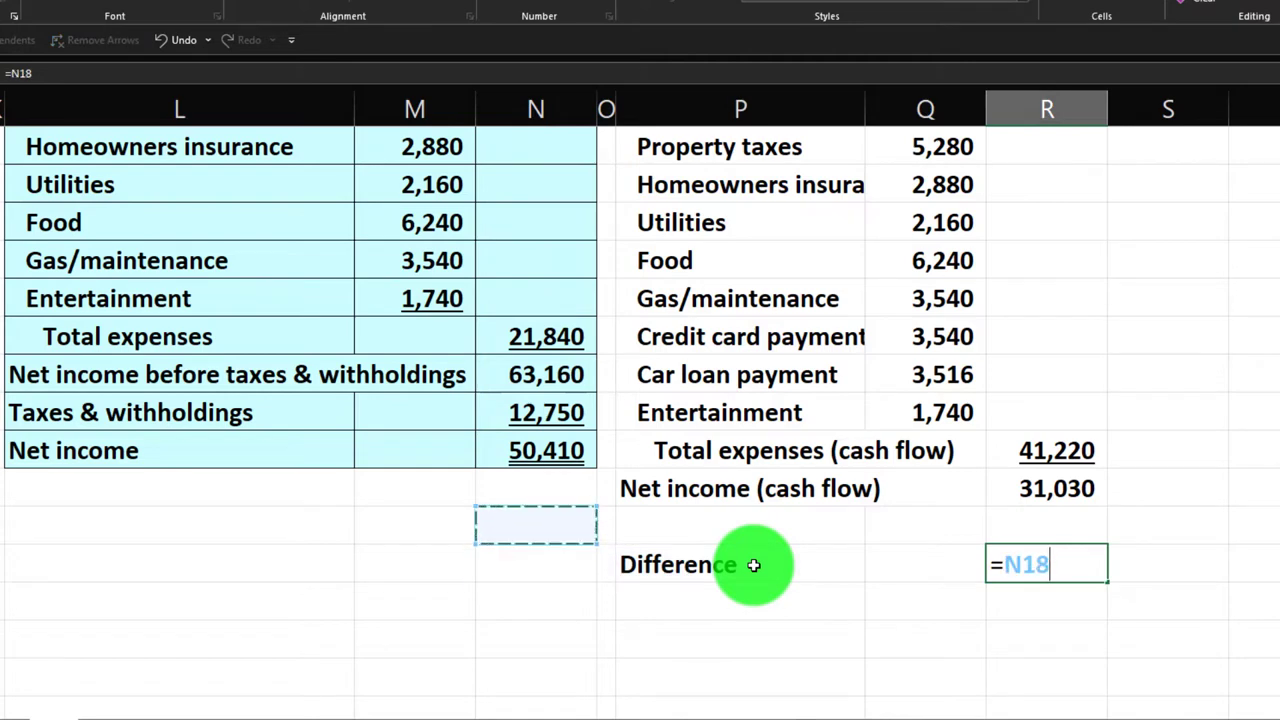
pyautogui.press('Up')
pyautogui.press('Up')
pyautogui.write('-')
pyautogui.press('Up')
pyautogui.press('Up')
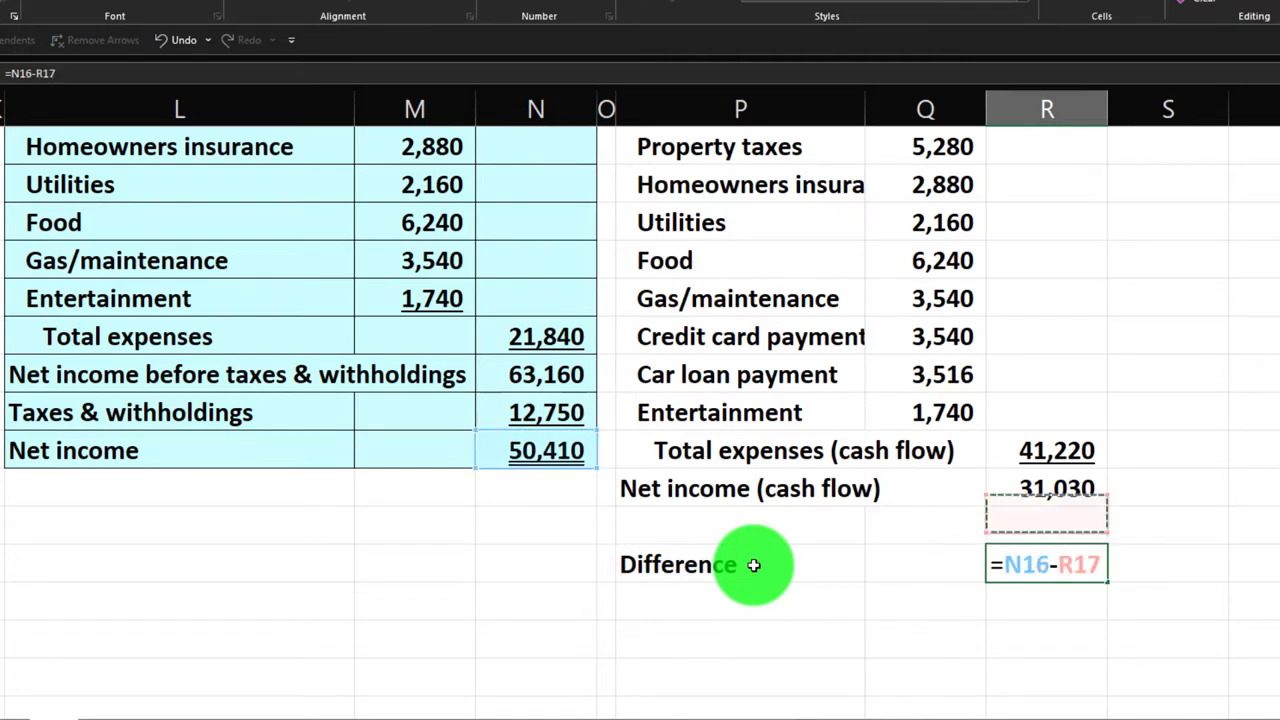
pyautogui.press('Return')
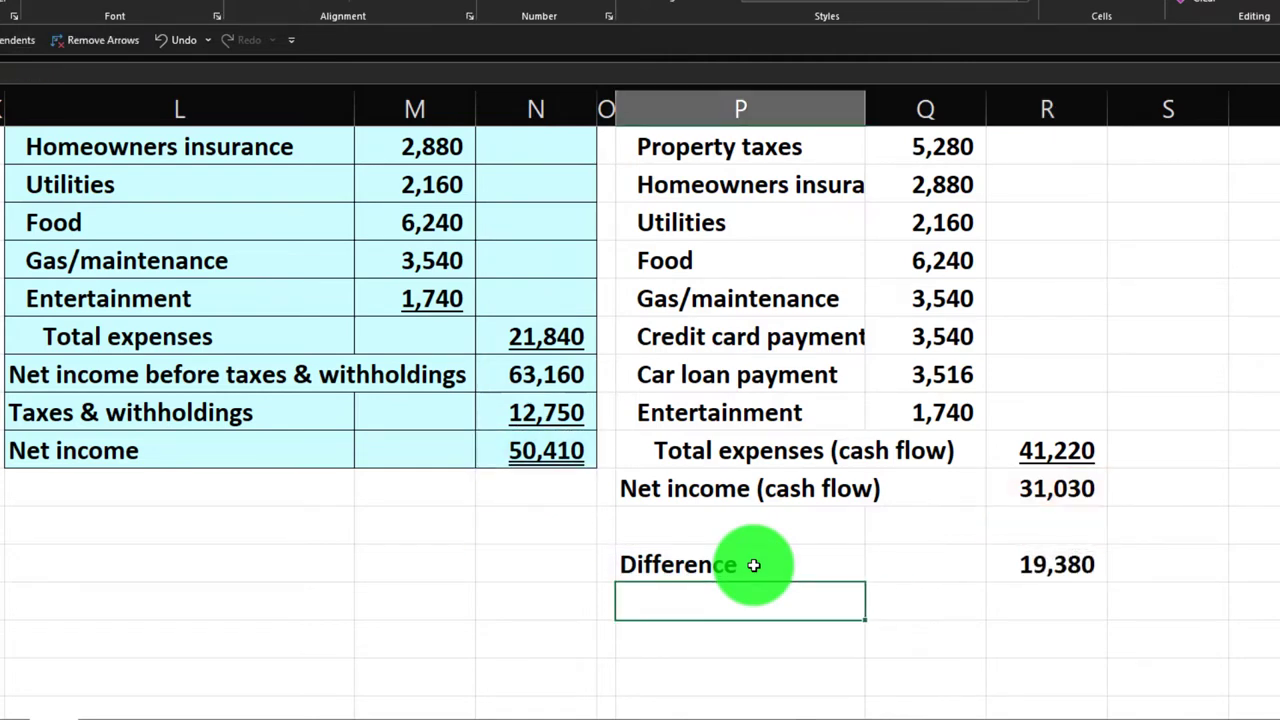
# Add the heading "Reconciliation" in P21 and format P21:R21 with a black fill and white font
pyautogui.press('Down')
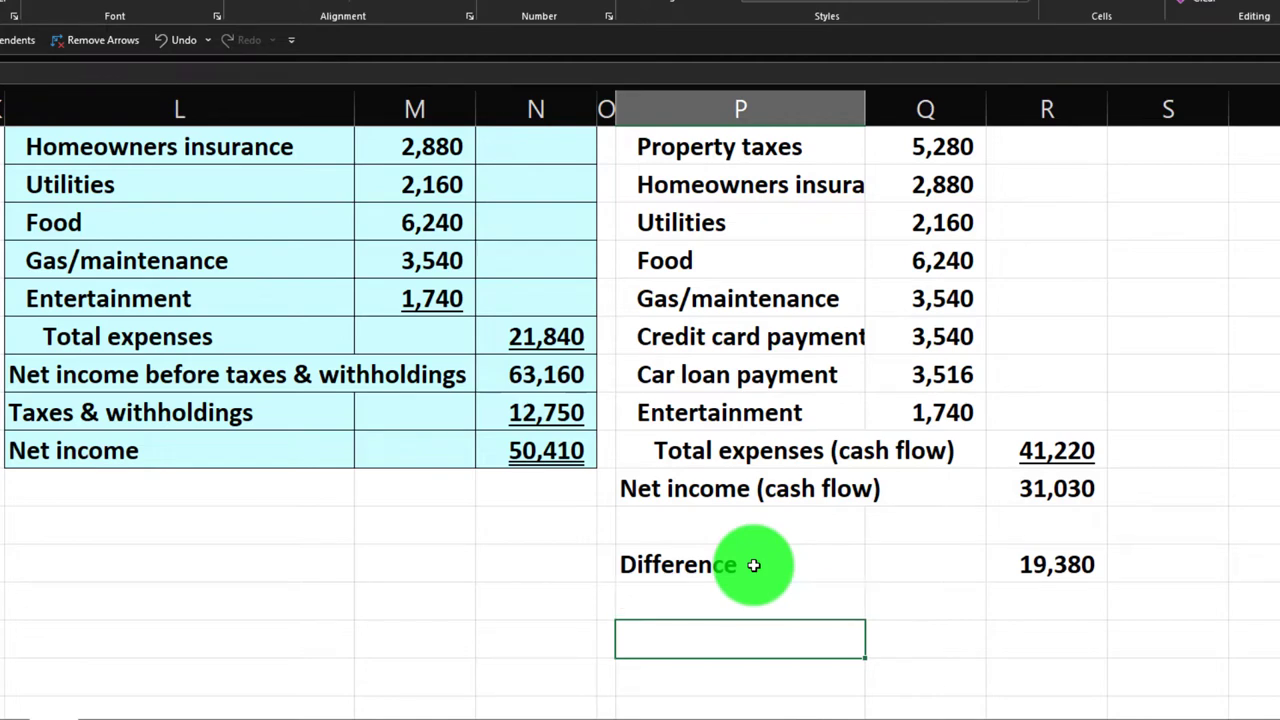
pyautogui.write('Reconciliation')
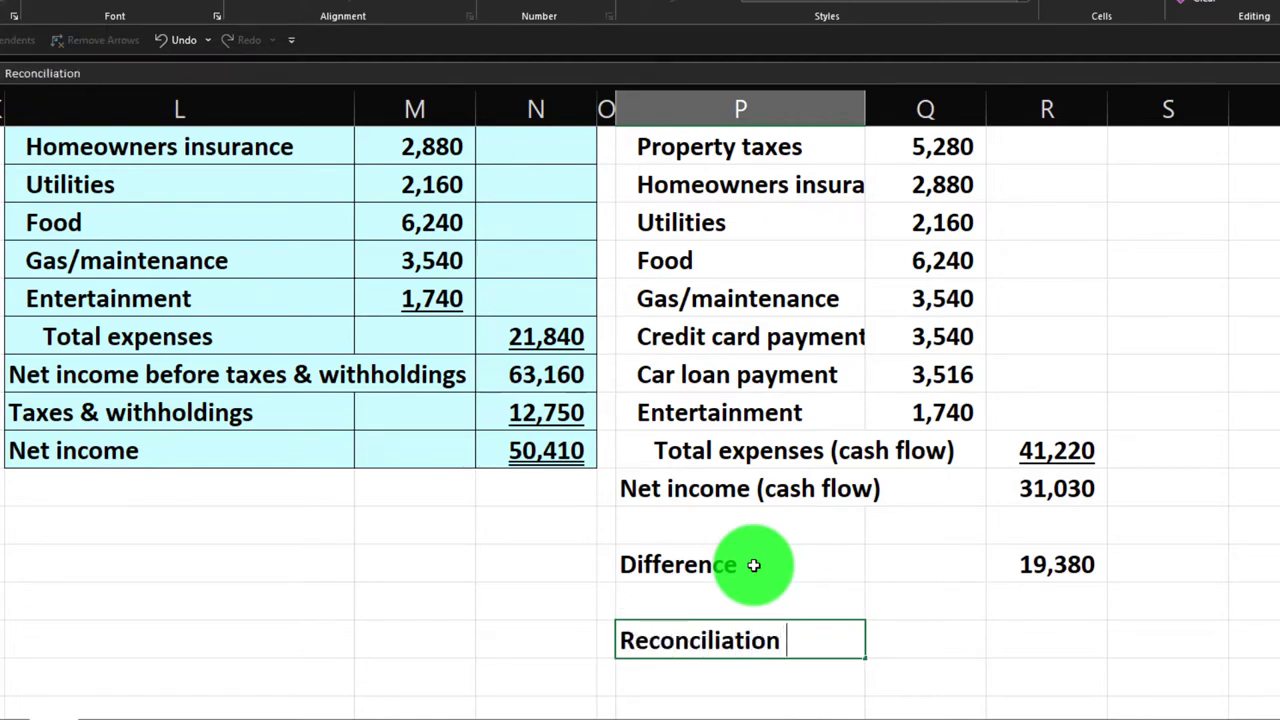
pyautogui.press('Return')
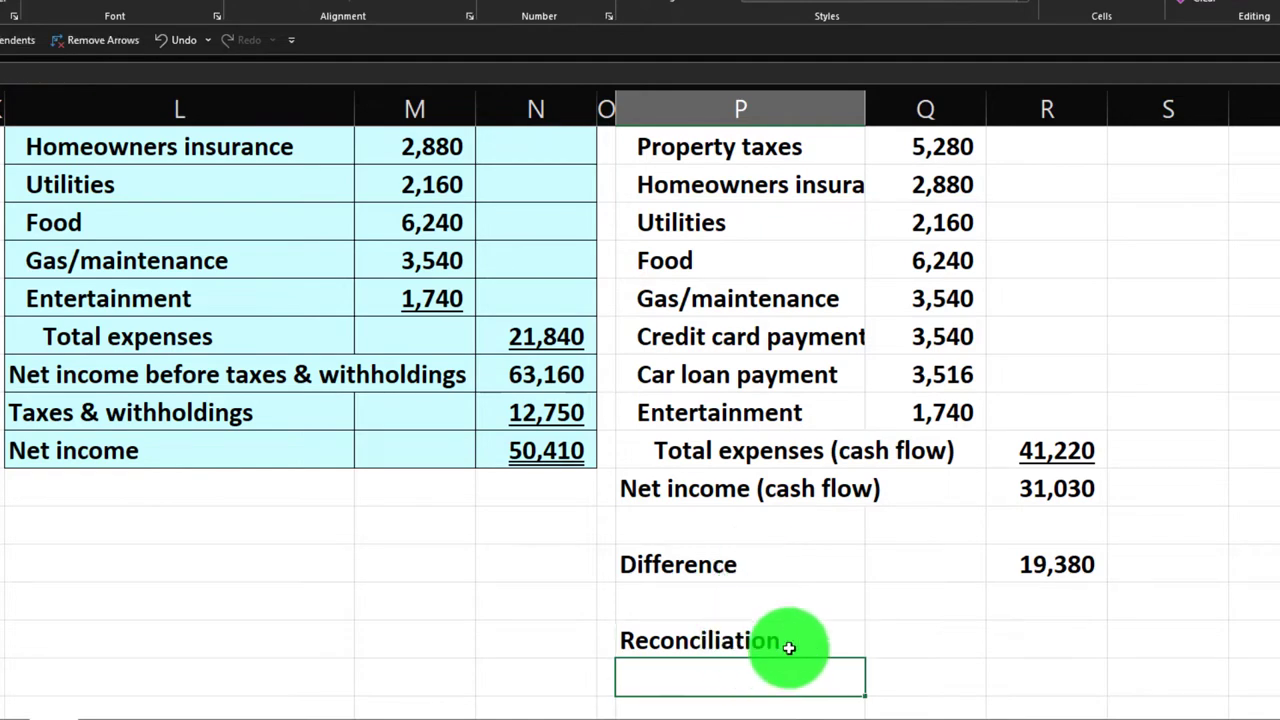
pyautogui.moveTo(809, 648); pyautogui.dragTo(992, 636)
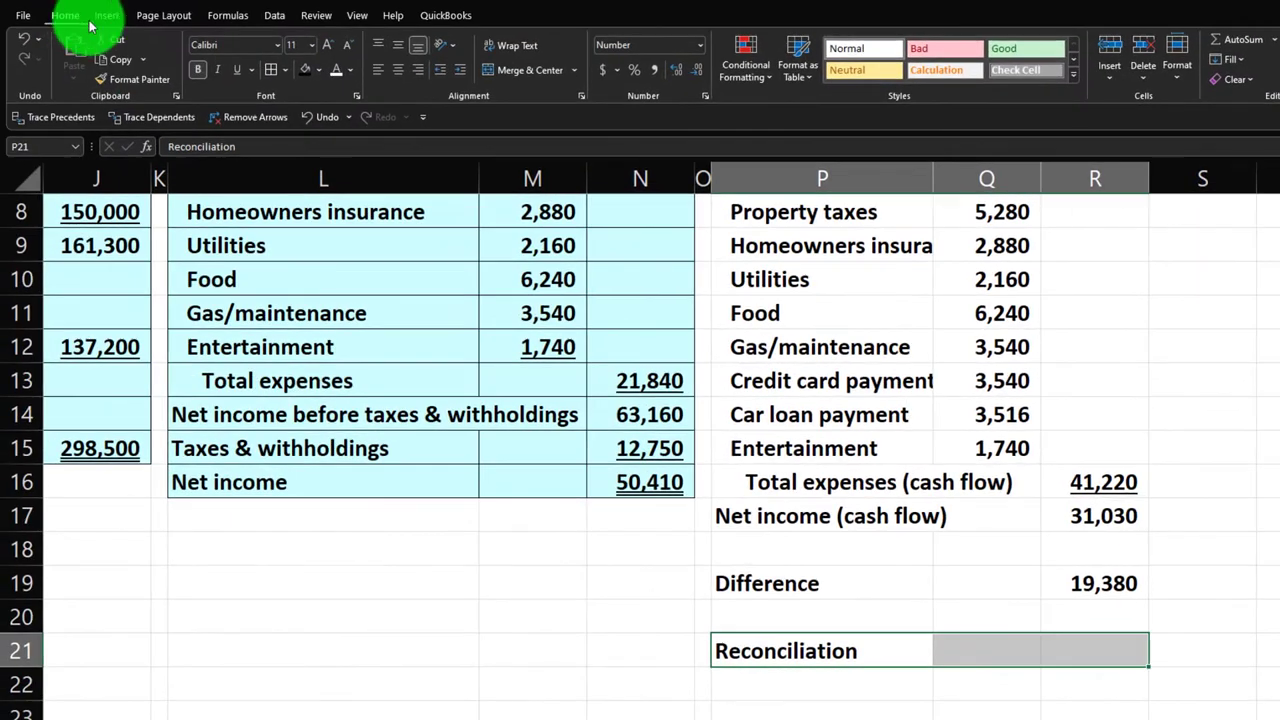
pyautogui.click(305, 69)
pyautogui.click(335, 76)
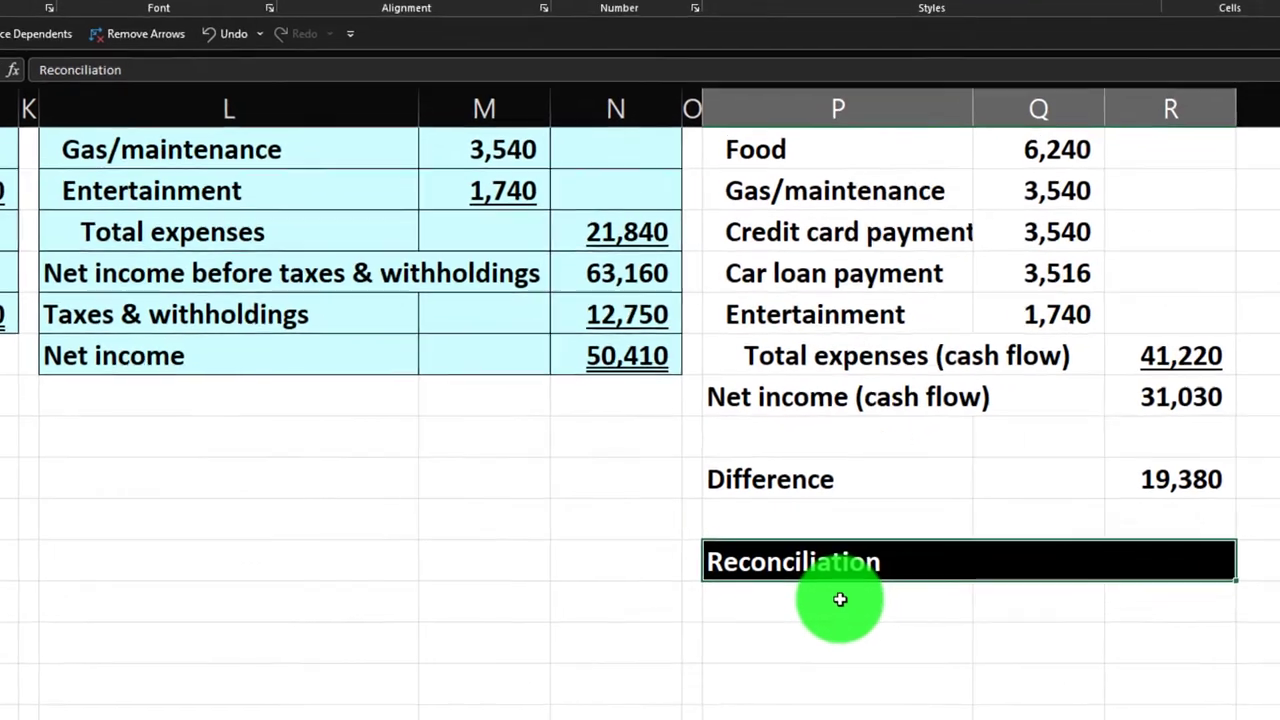
# Add the mortgage line to the reconciliation, linking P22 to the label in P7 and R22 to the amount in Q7
pyautogui.click(824, 682)
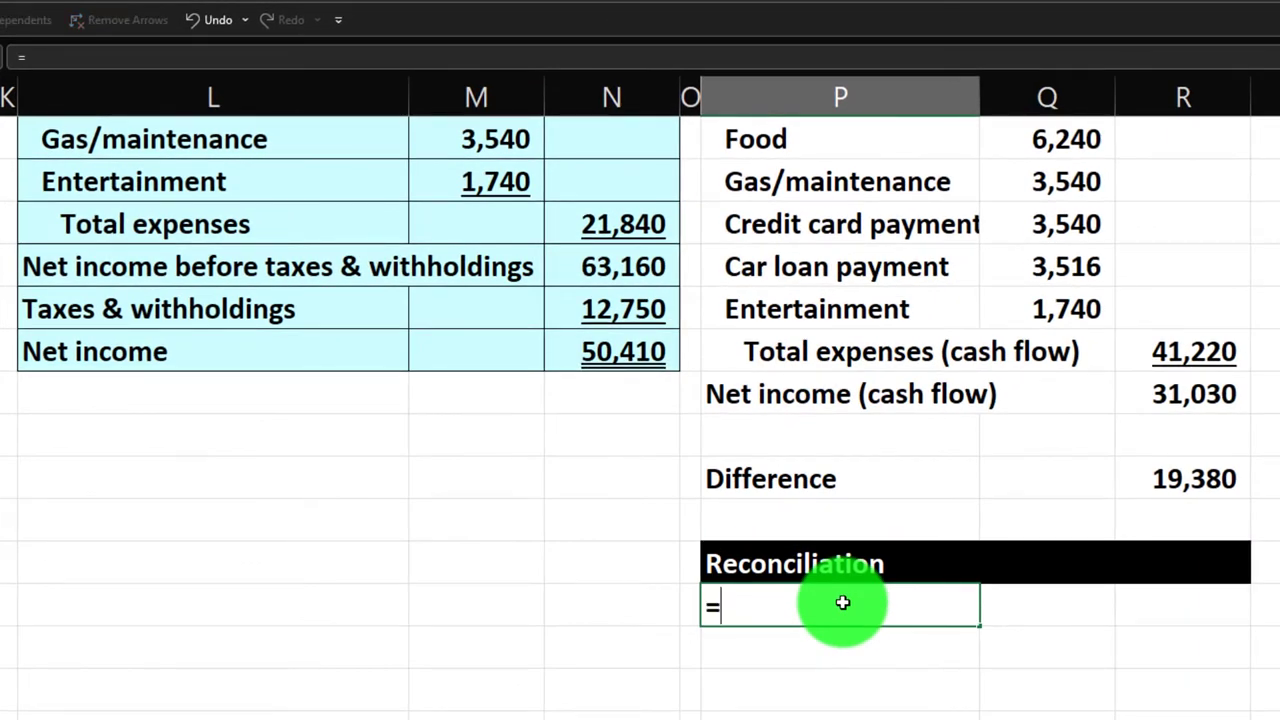
pyautogui.scroll(2, 830, 605)
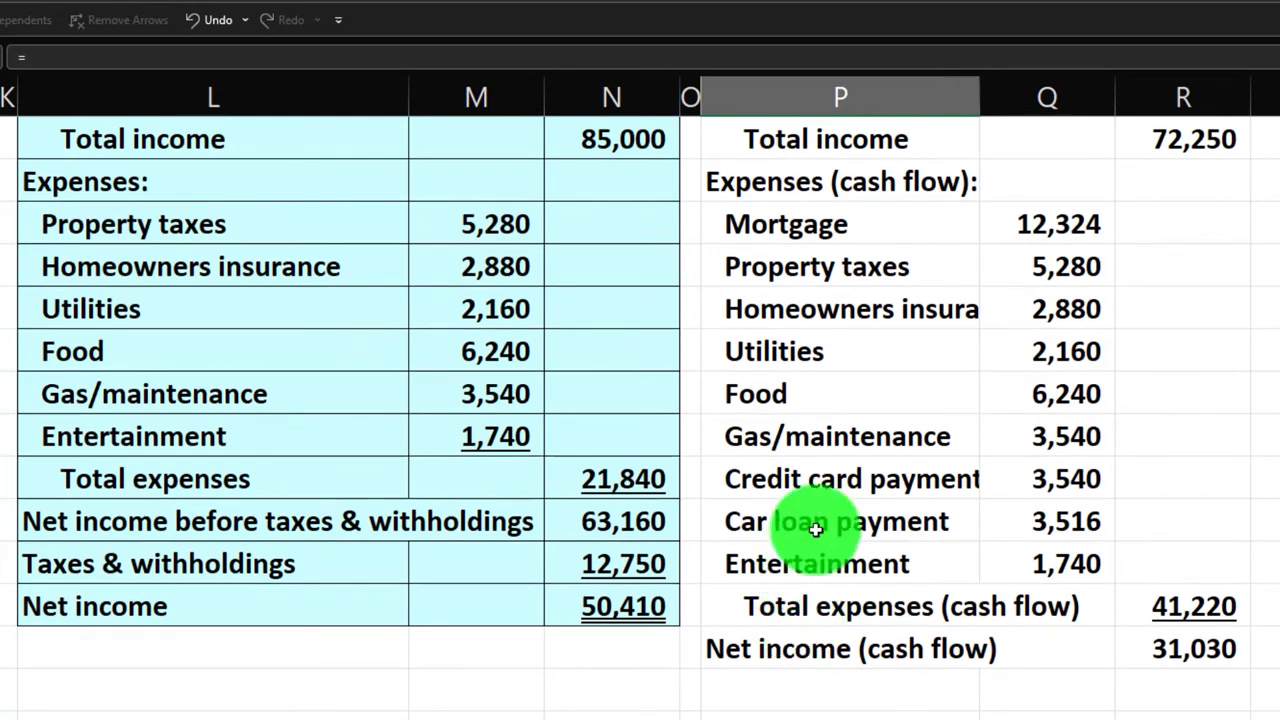
pyautogui.click(822, 224)
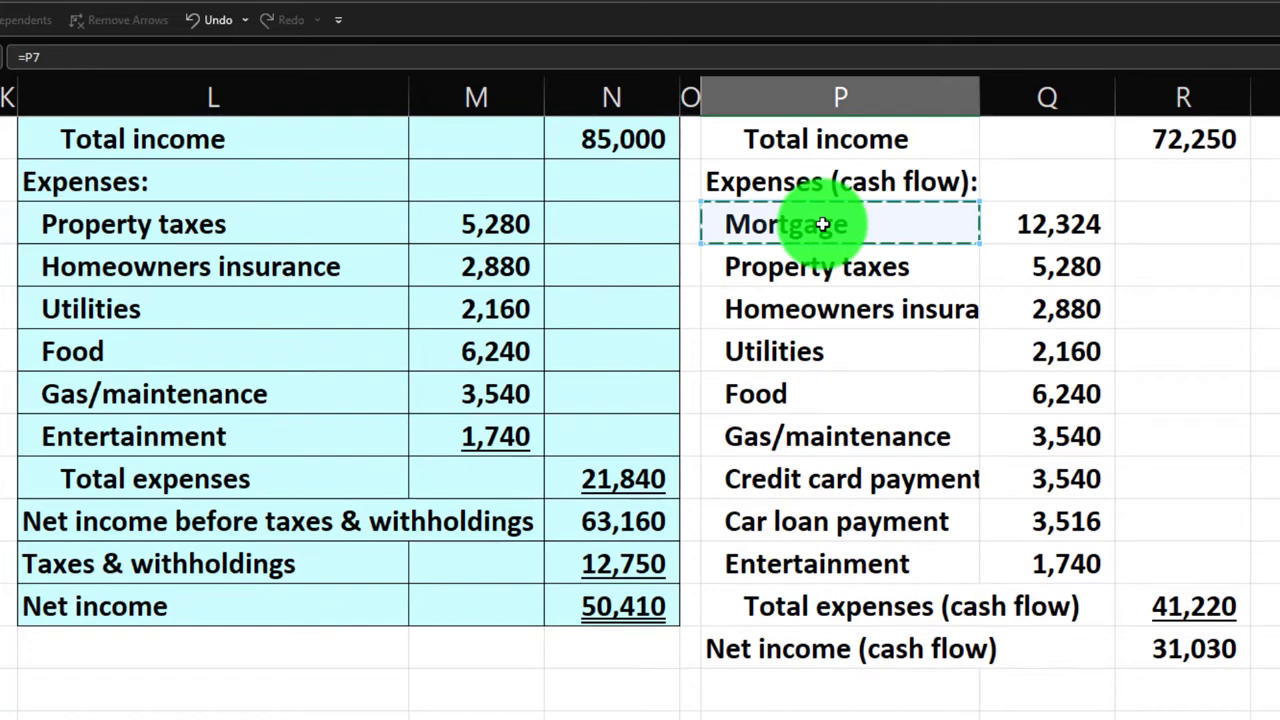
pyautogui.press('Return')
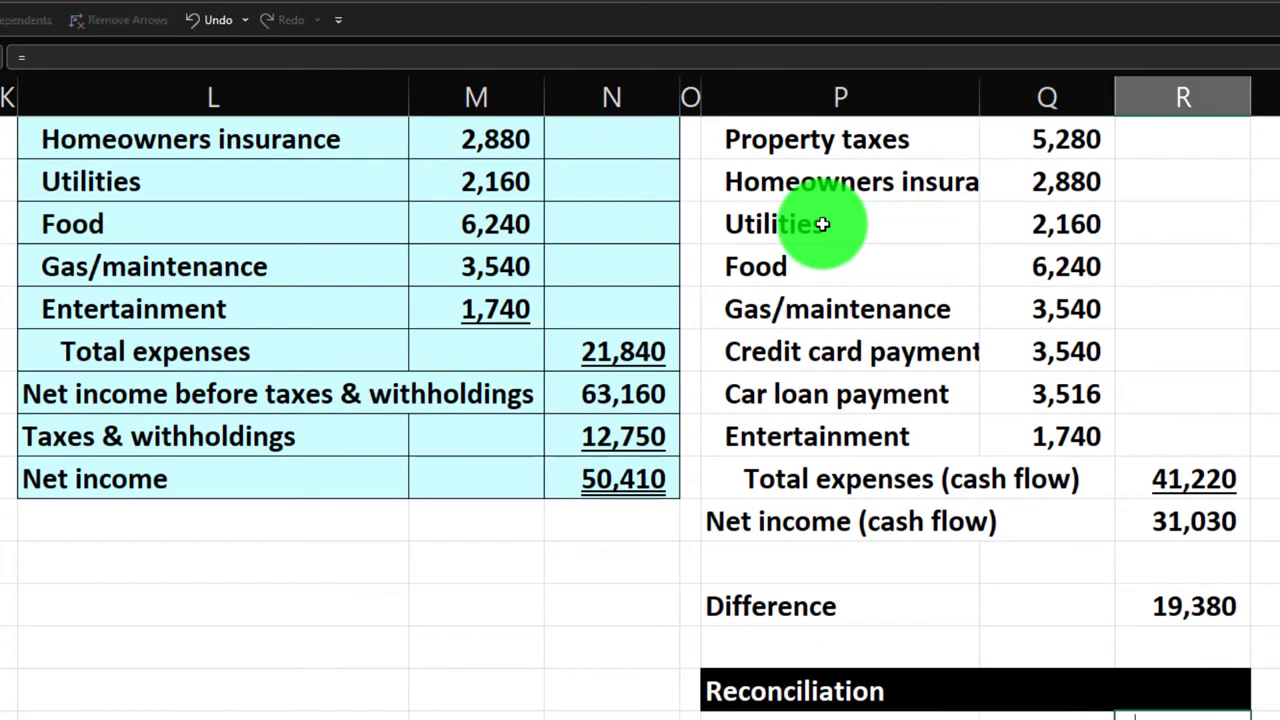
pyautogui.scroll(1, 822, 224)
pyautogui.click(1027, 214)
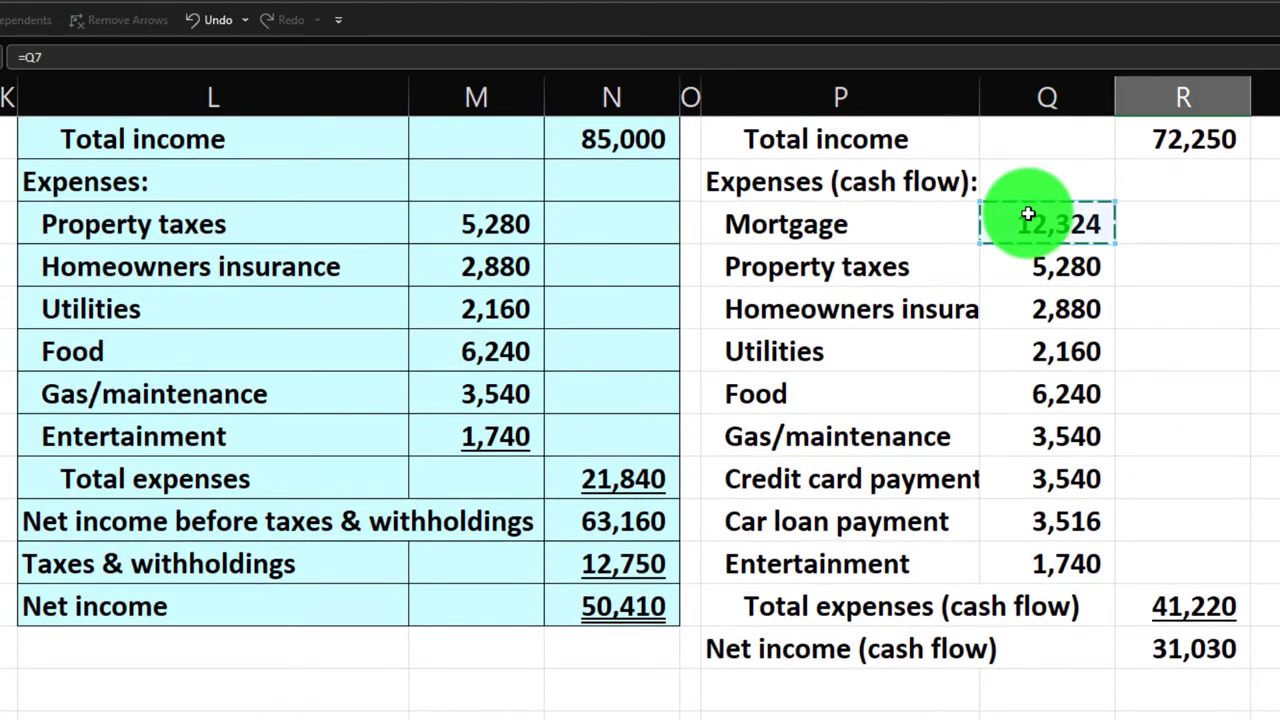
pyautogui.press('Return')
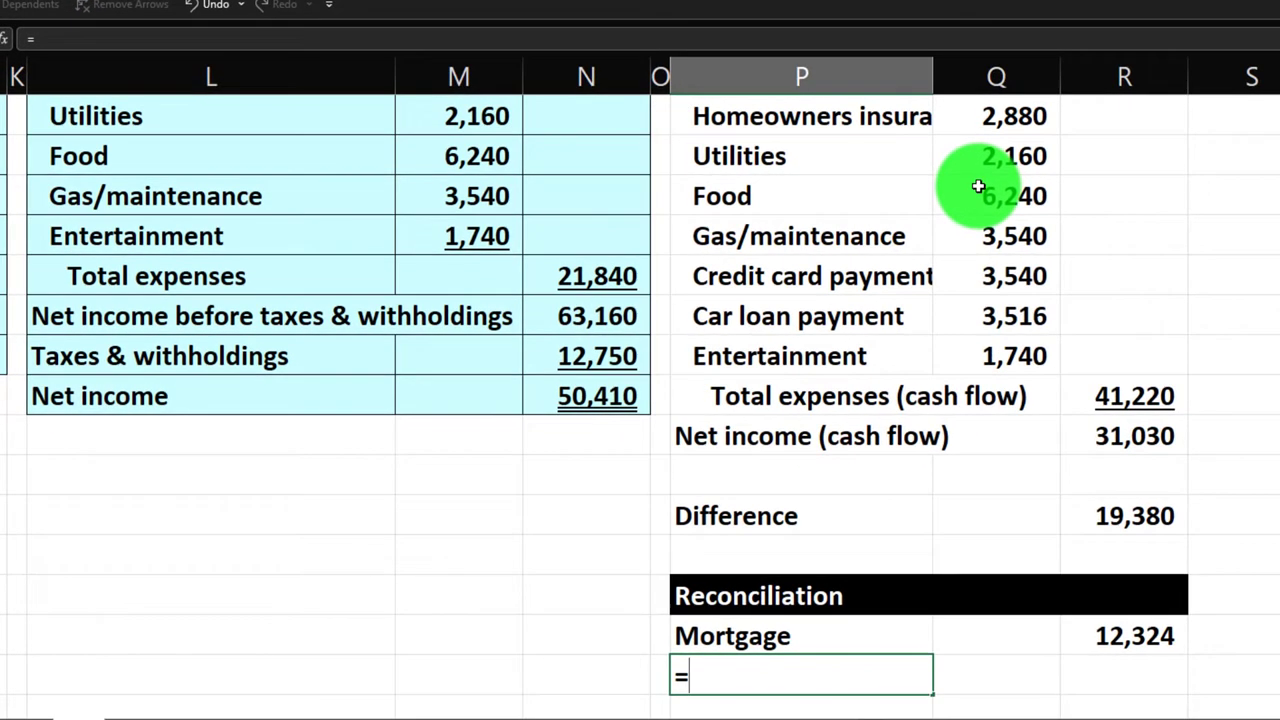
# Add the credit card payment line in row 23, linking P23 to P13 and R23 to Q13
pyautogui.scroll(2, 886, 320)
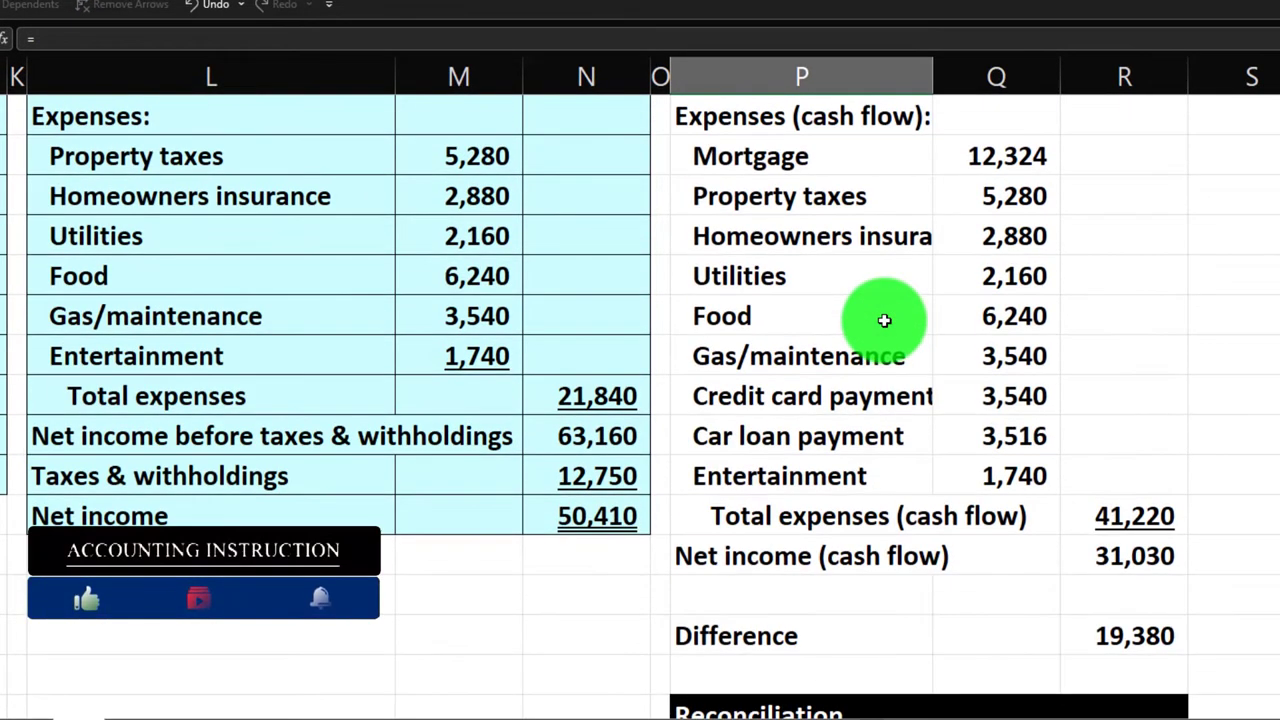
pyautogui.scroll(1, 884, 320)
pyautogui.click(845, 514)
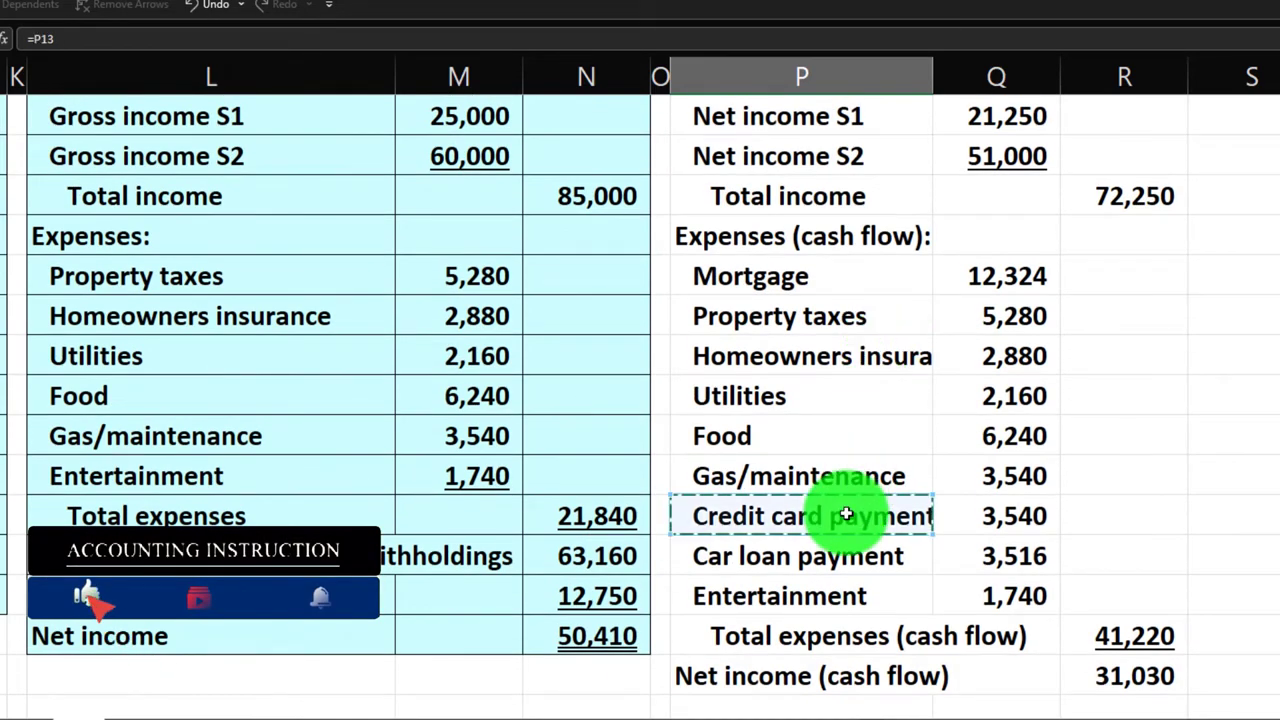
pyautogui.scroll(-2, 845, 514)
pyautogui.press('BackSpace')
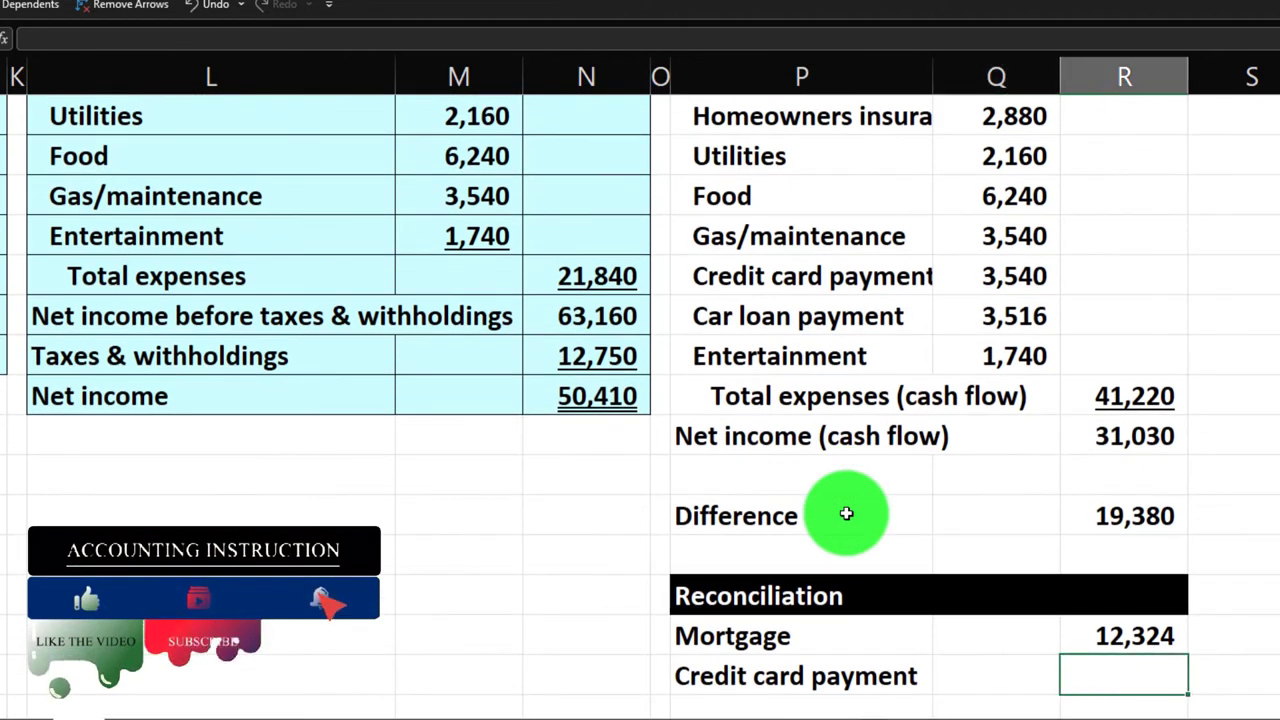
pyautogui.click(1000, 287)
pyautogui.press('Return')
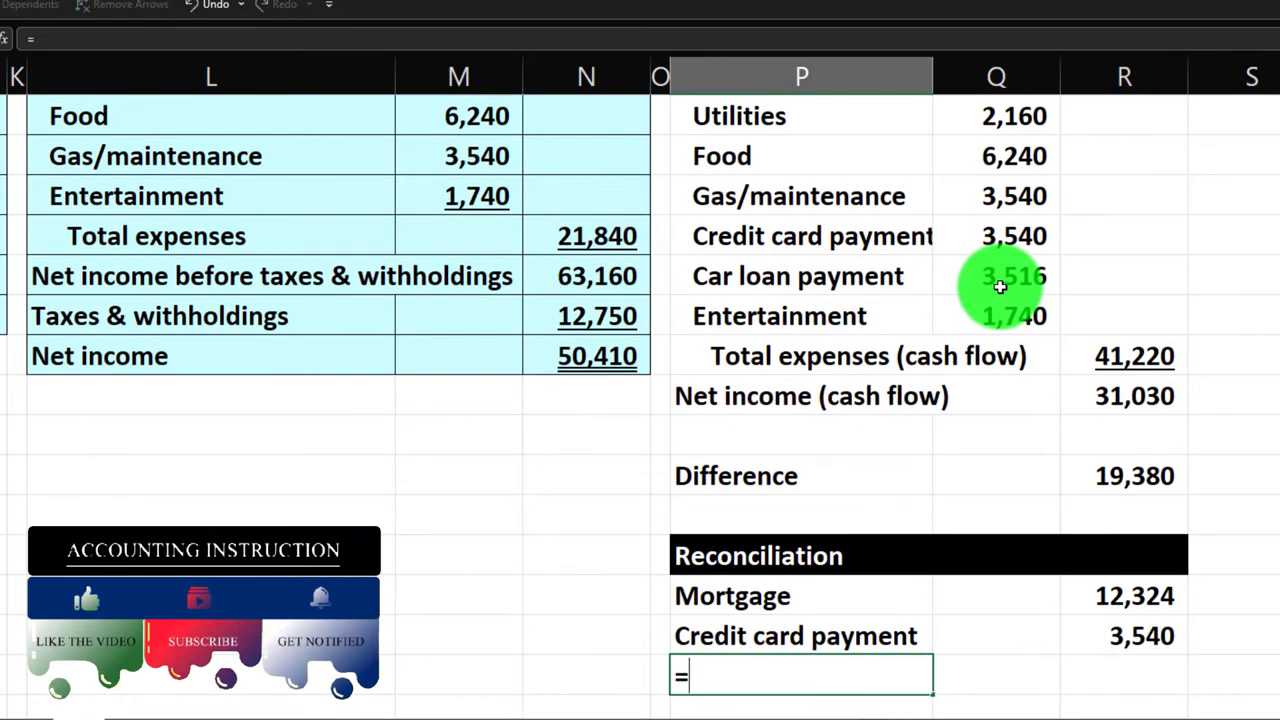
# Add the car loan payment line in row 24 with =P14 in P24 and =Q14 in R24
pyautogui.write('=')
pyautogui.click(845, 272)
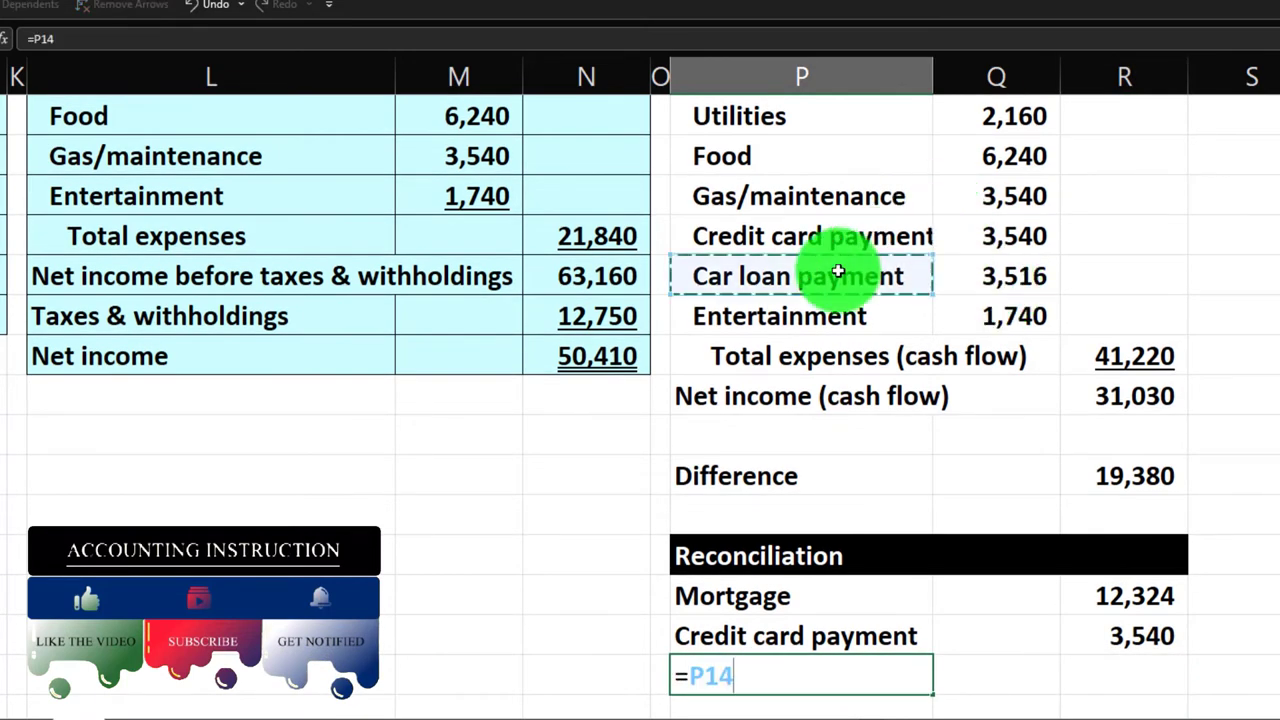
pyautogui.press('Tab')
pyautogui.press('Tab')
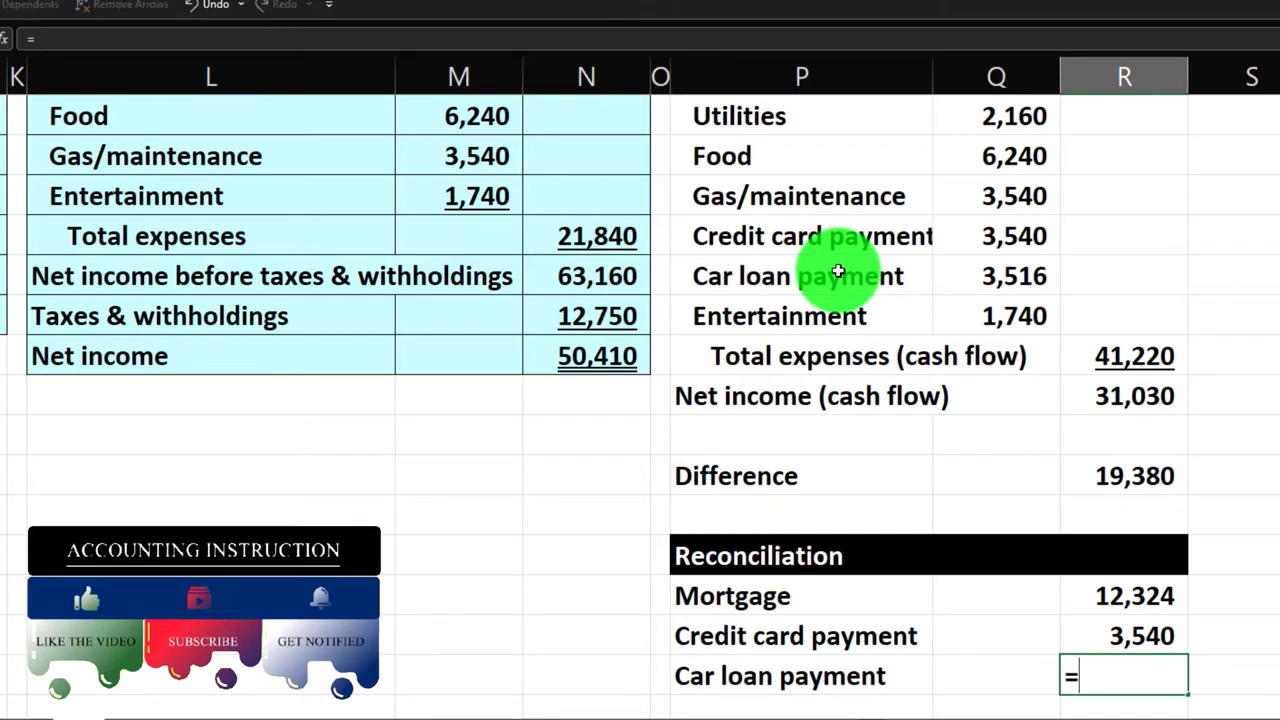
pyautogui.write('=')
pyautogui.click(971, 278)
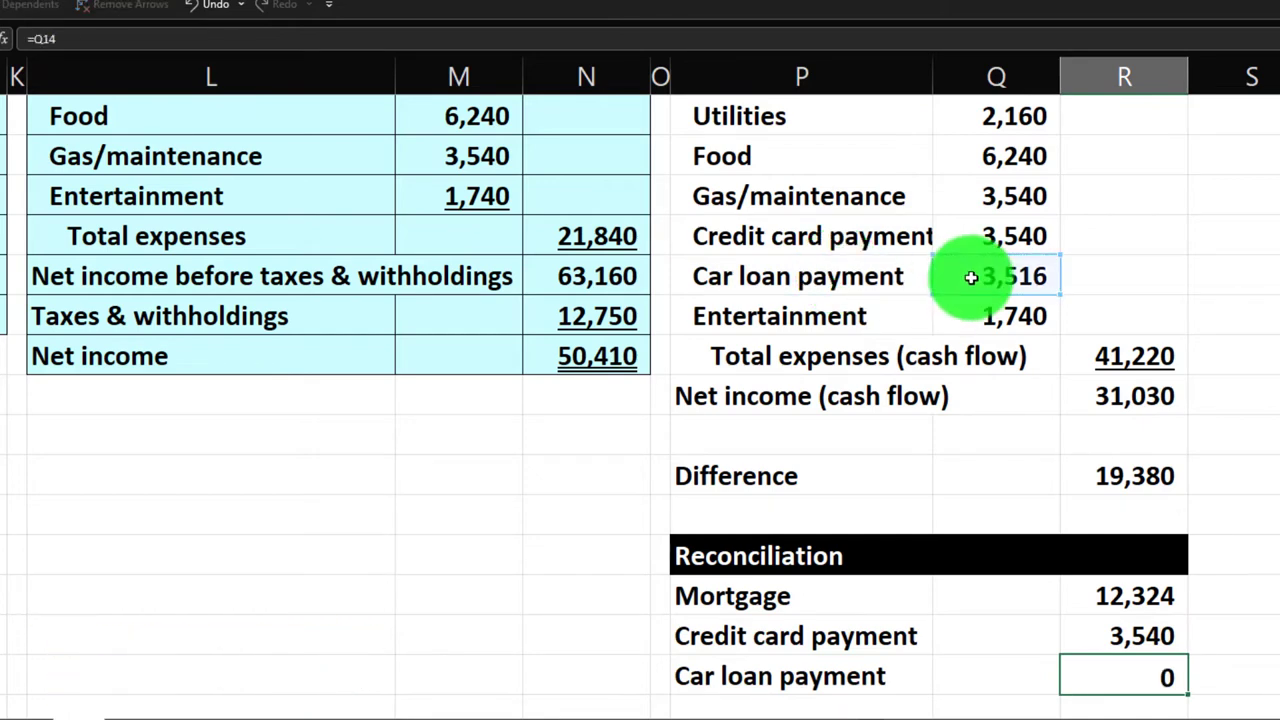
pyautogui.press('Return')
# Total the reconciliation amounts R22:R24 in R25 with a SUM formula
pyautogui.scroll(3, 614, 466)
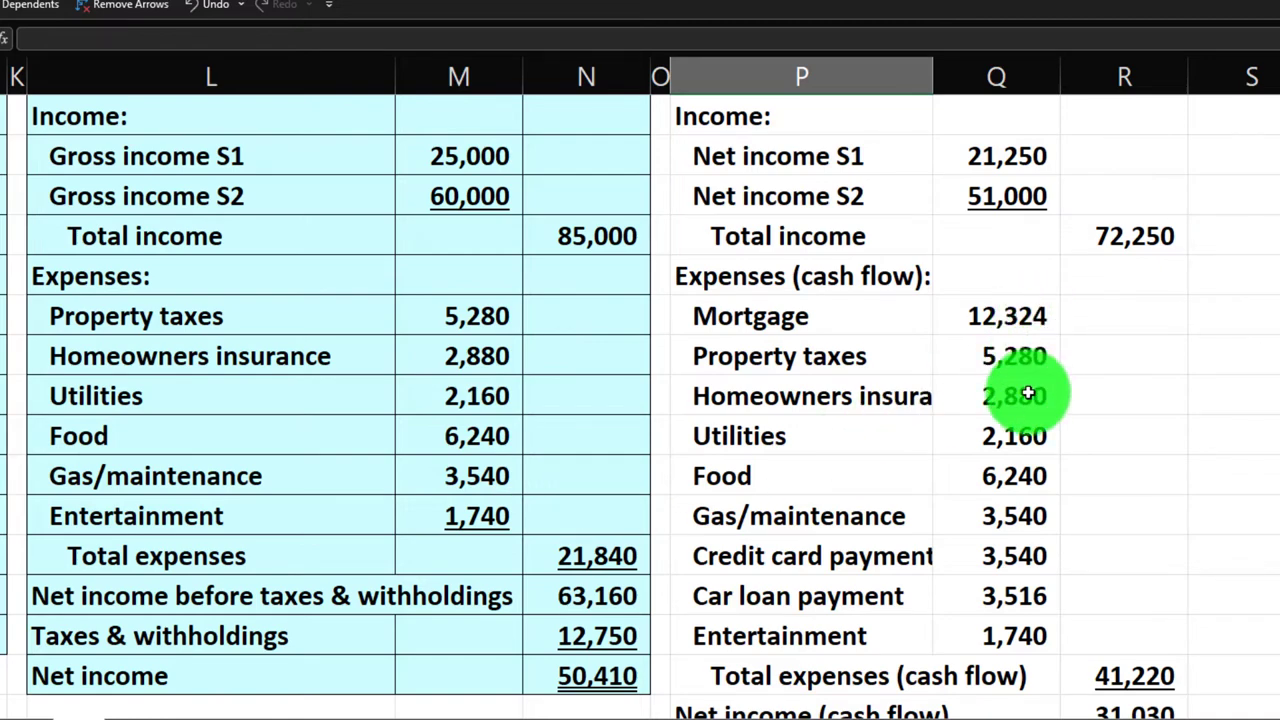
pyautogui.scroll(-4, 1028, 394)
pyautogui.click(1133, 562)
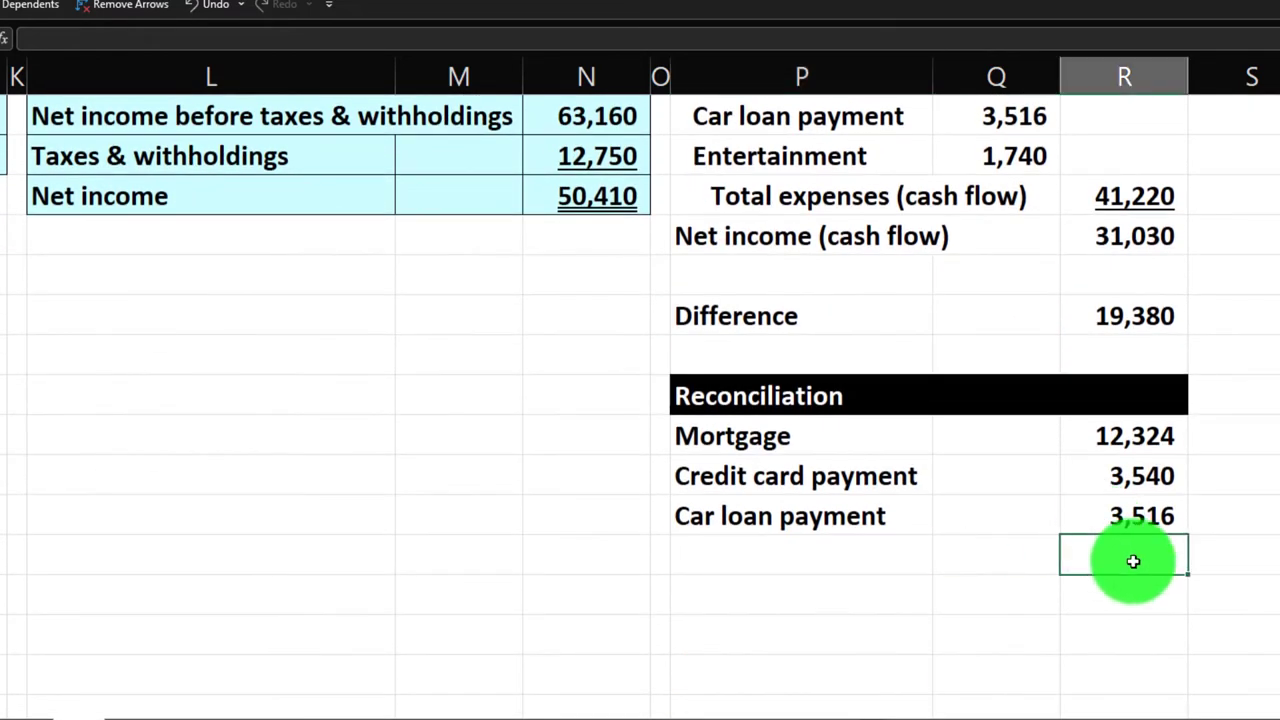
pyautogui.write('=sum(')
pyautogui.press('Up')
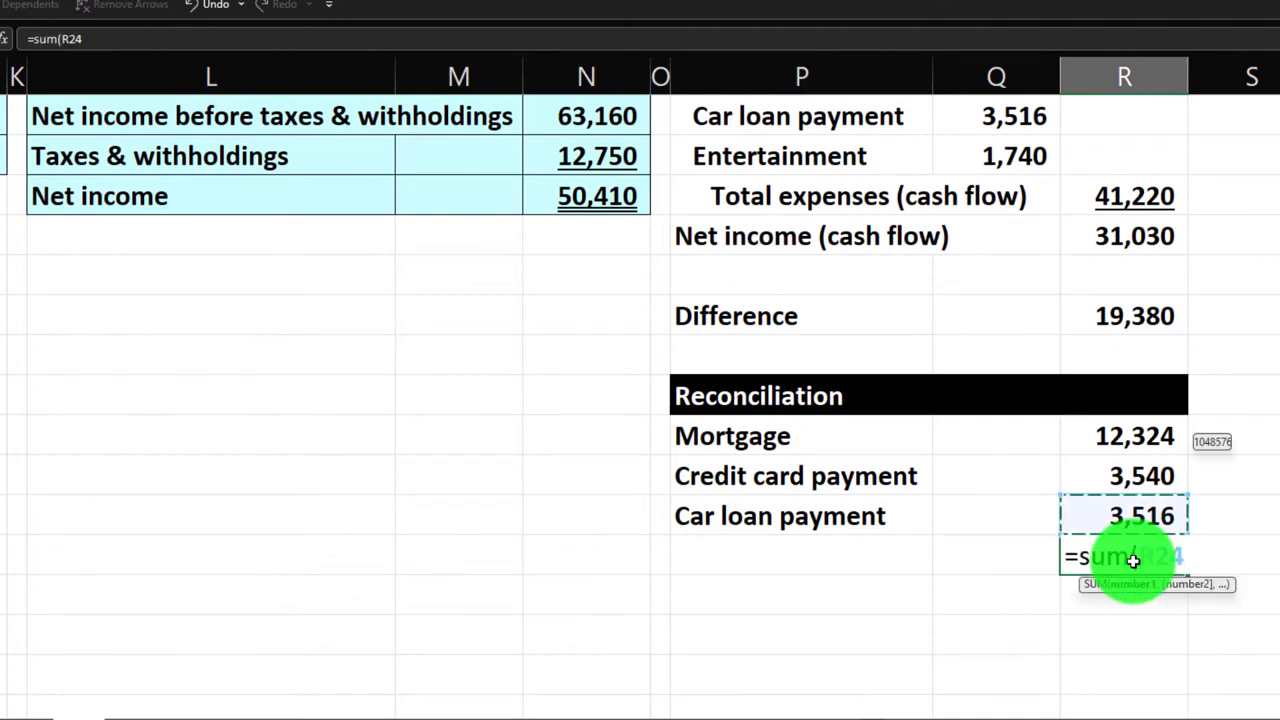
pyautogui.hotkey('shift', 'Up')
pyautogui.hotkey('shift', 'Up')
pyautogui.press('Return')
# Underline the car loan payment amount in R24 of the reconciliation
pyautogui.click(1103, 517)
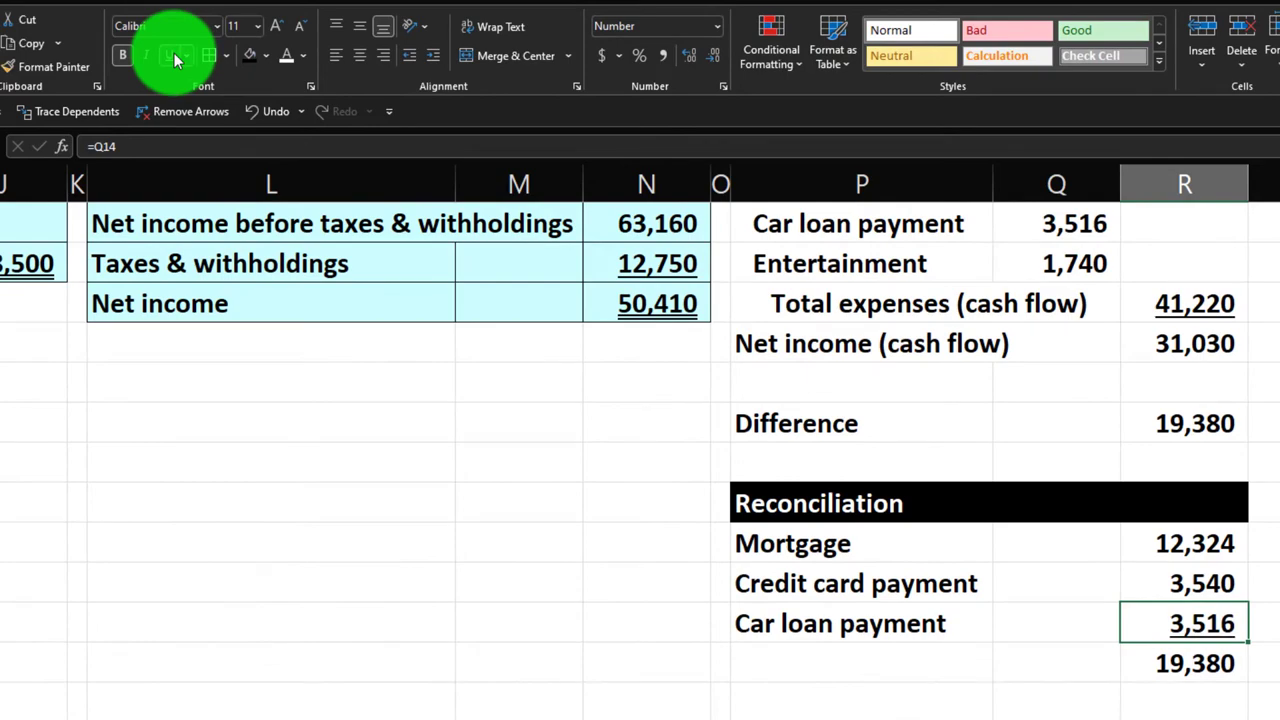
pyautogui.click(767, 652)
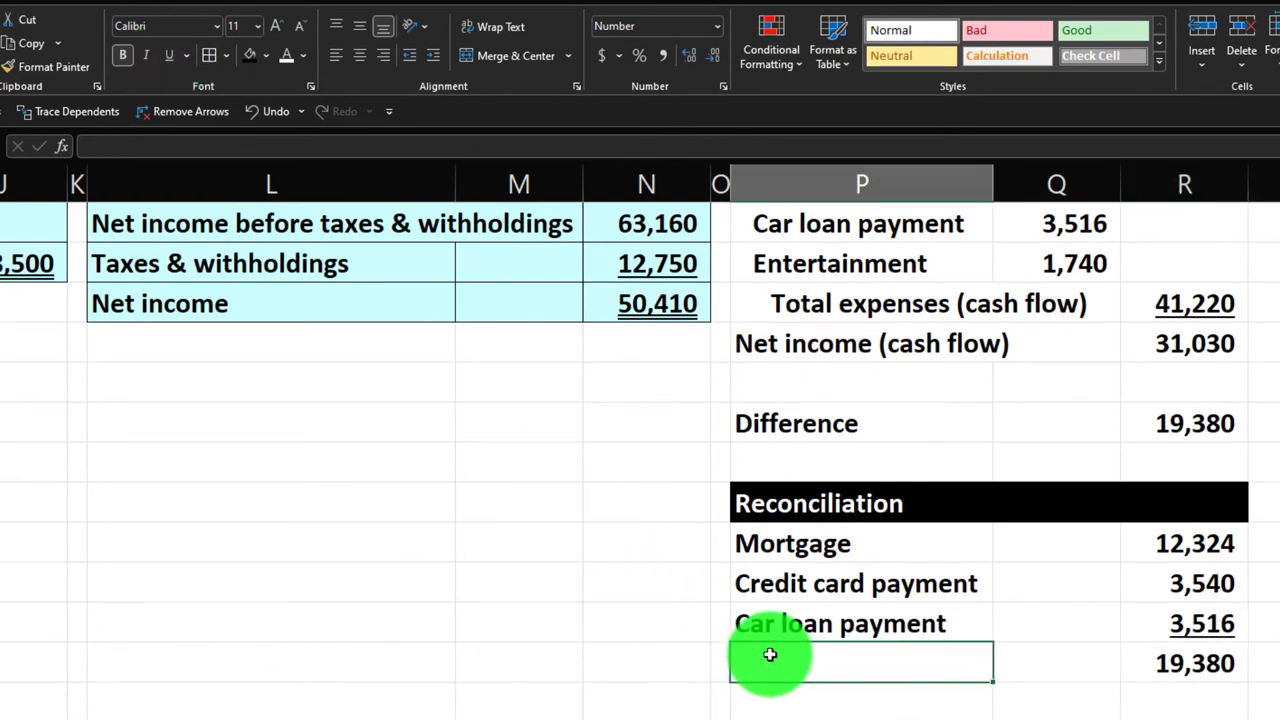
# Label the reconciliation total in P25 by linking it to the Difference label in P19
pyautogui.write('R')
pyautogui.press('BackSpace')
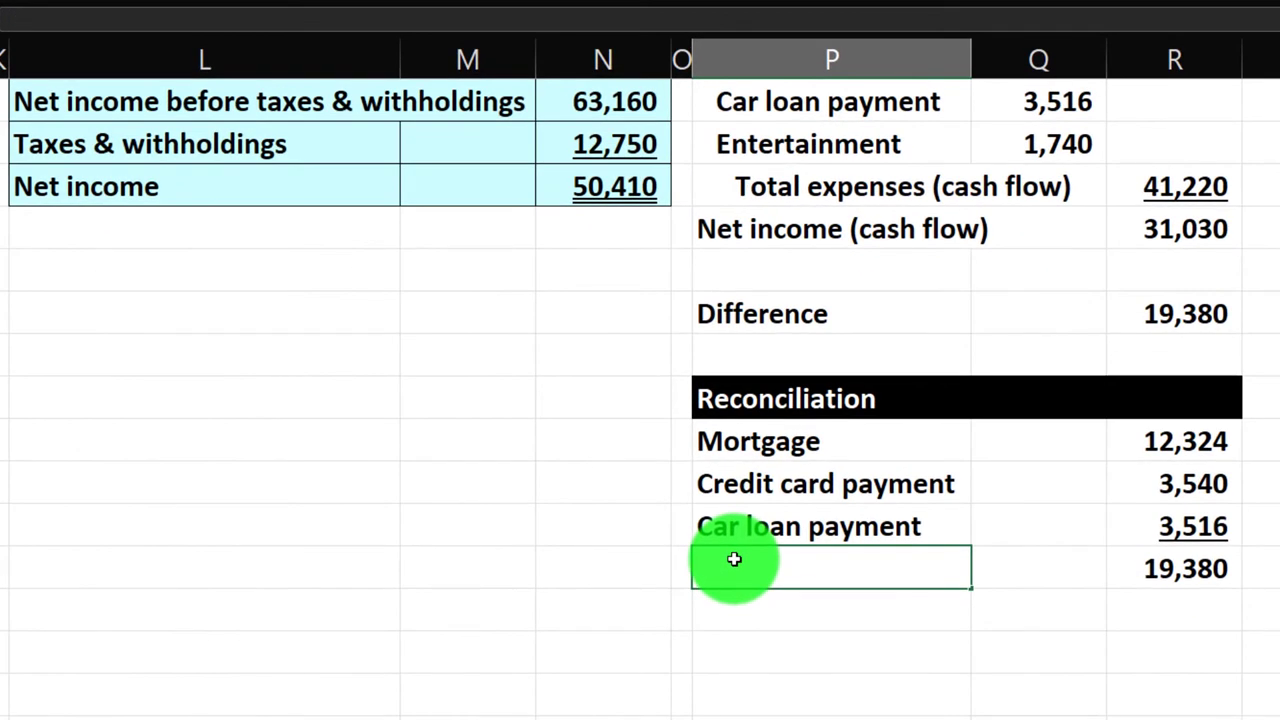
pyautogui.write('=')
pyautogui.press('Up')
pyautogui.press('Up')
pyautogui.press('Up')
pyautogui.press('Up')
pyautogui.press('Up')
pyautogui.press('Up')
pyautogui.press('Up')
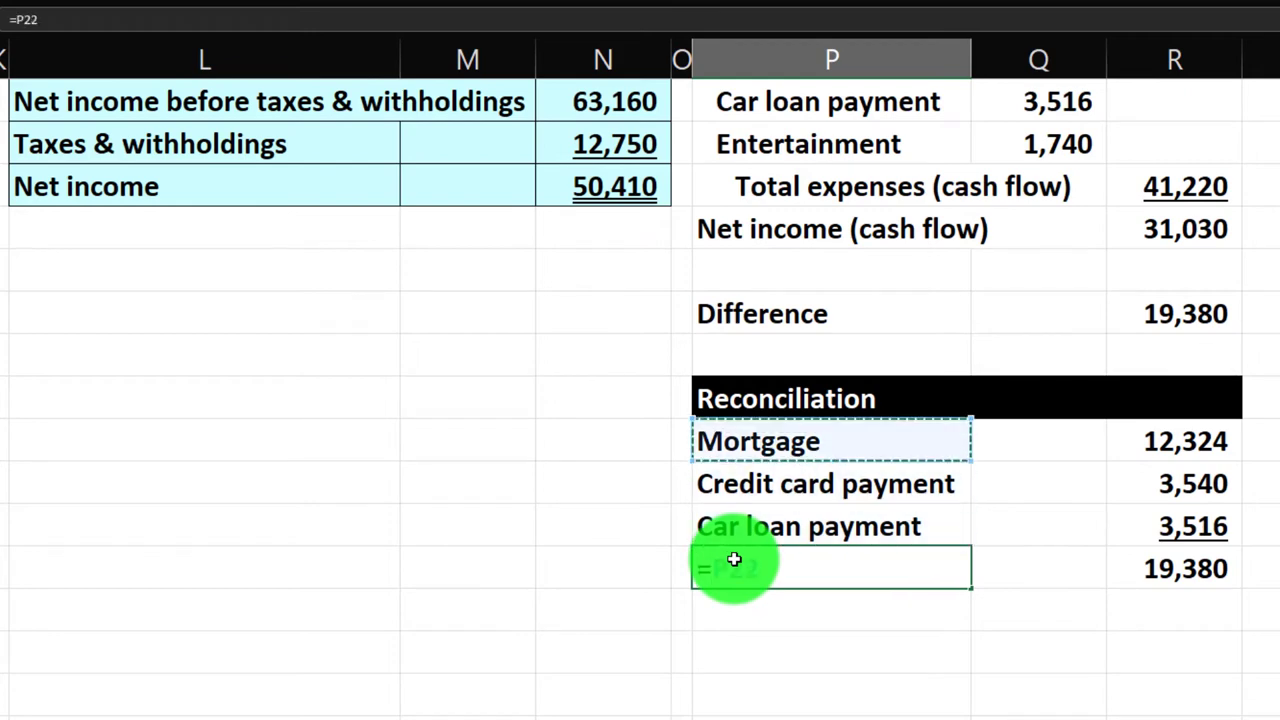
pyautogui.press('Down')
pyautogui.press('Right')
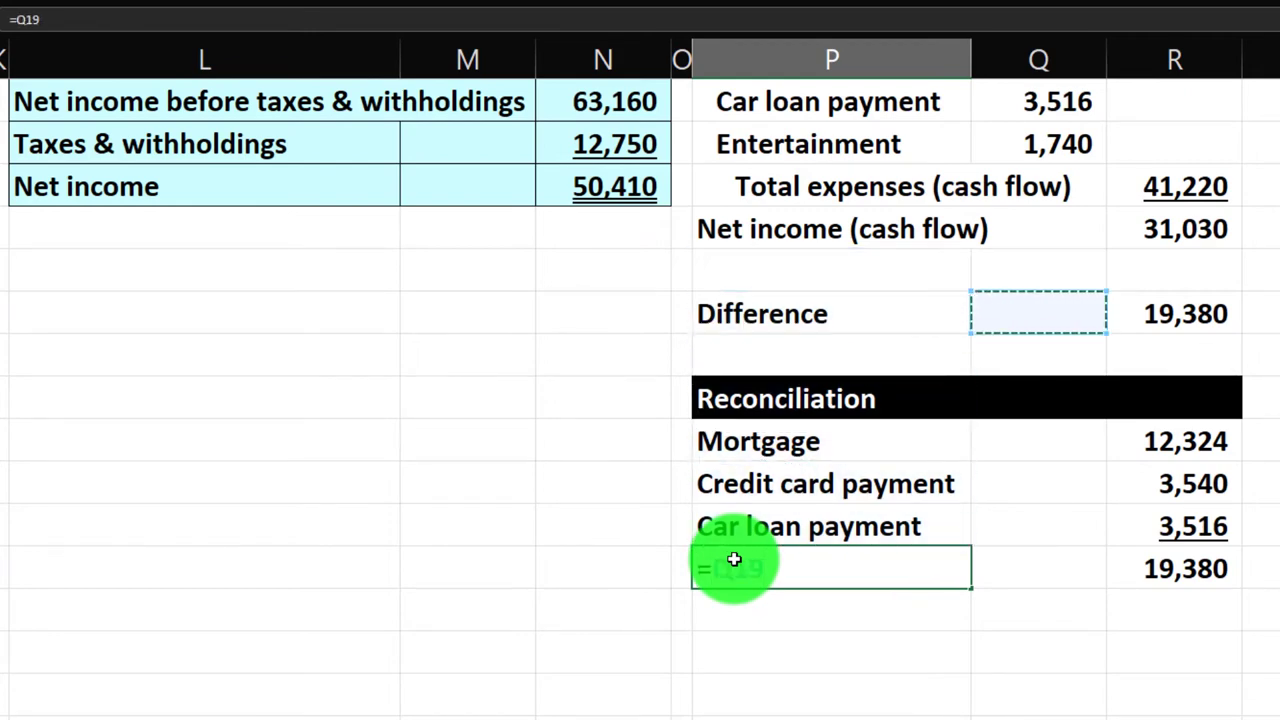
pyautogui.press('Return')
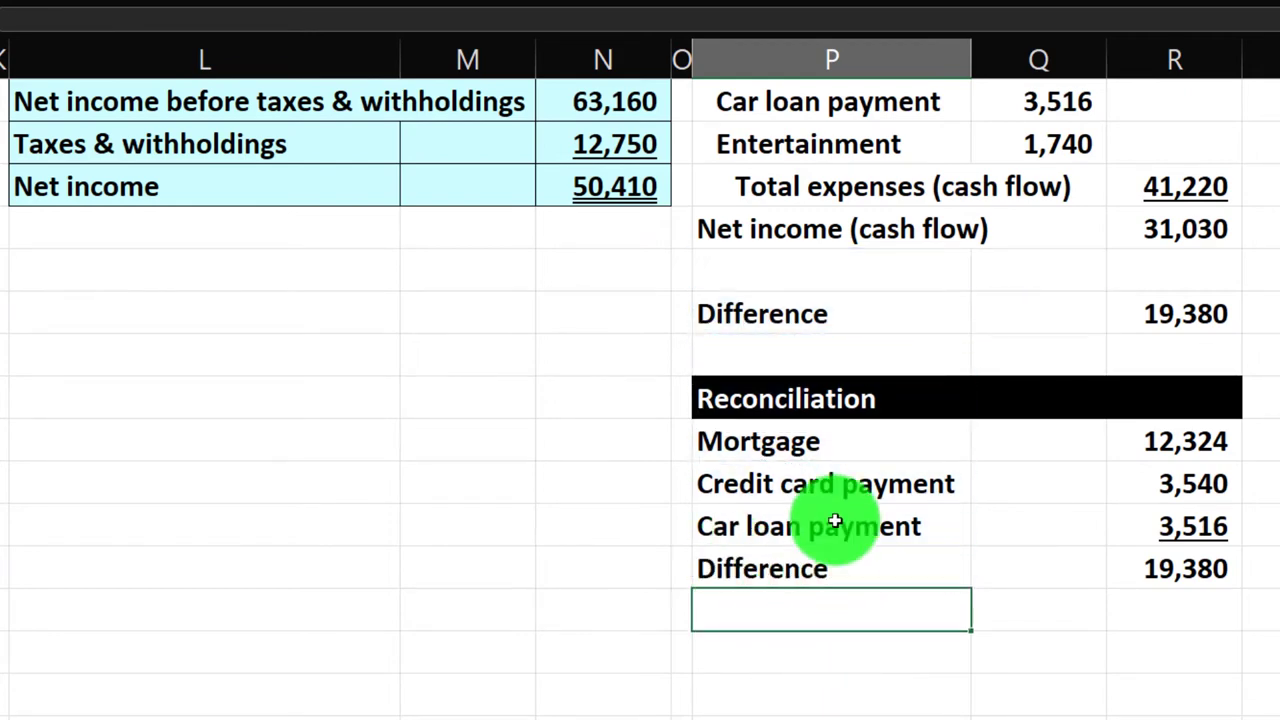
# Add cell borders and a light blue fill to the reconciliation rows P22:R25
pyautogui.moveTo(825, 440); pyautogui.dragTo(1150, 568)
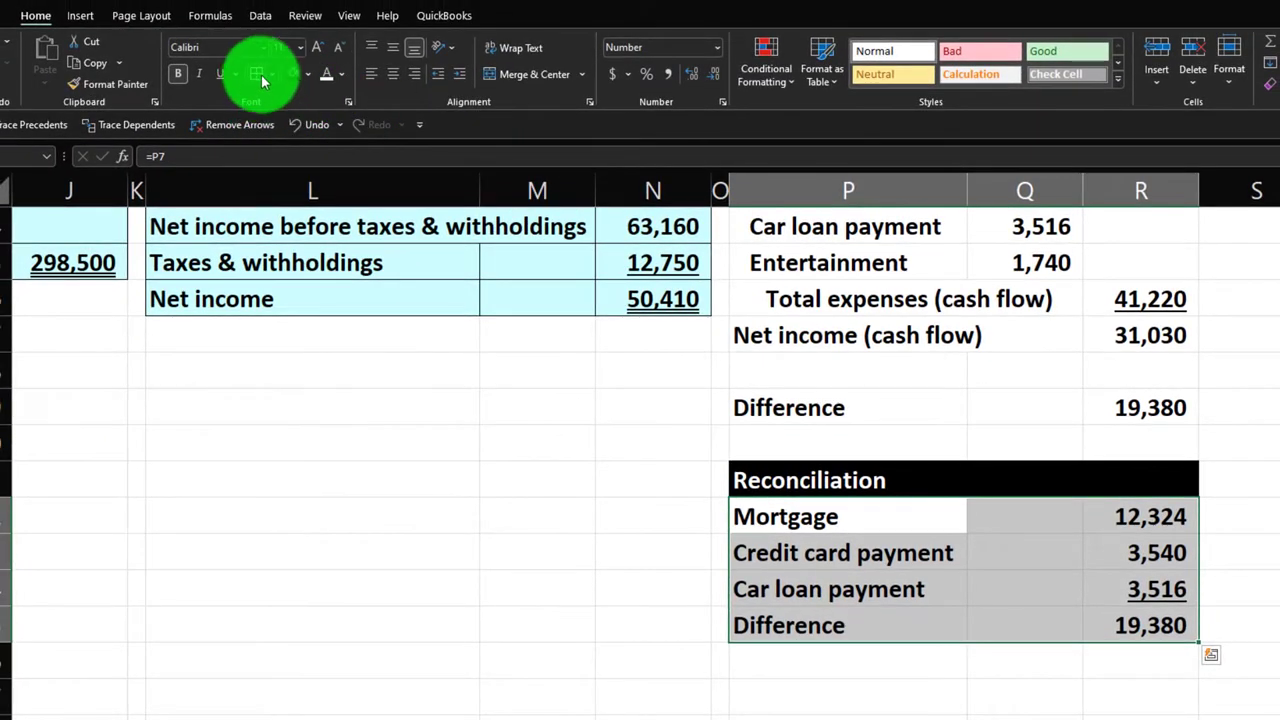
pyautogui.click(259, 77)
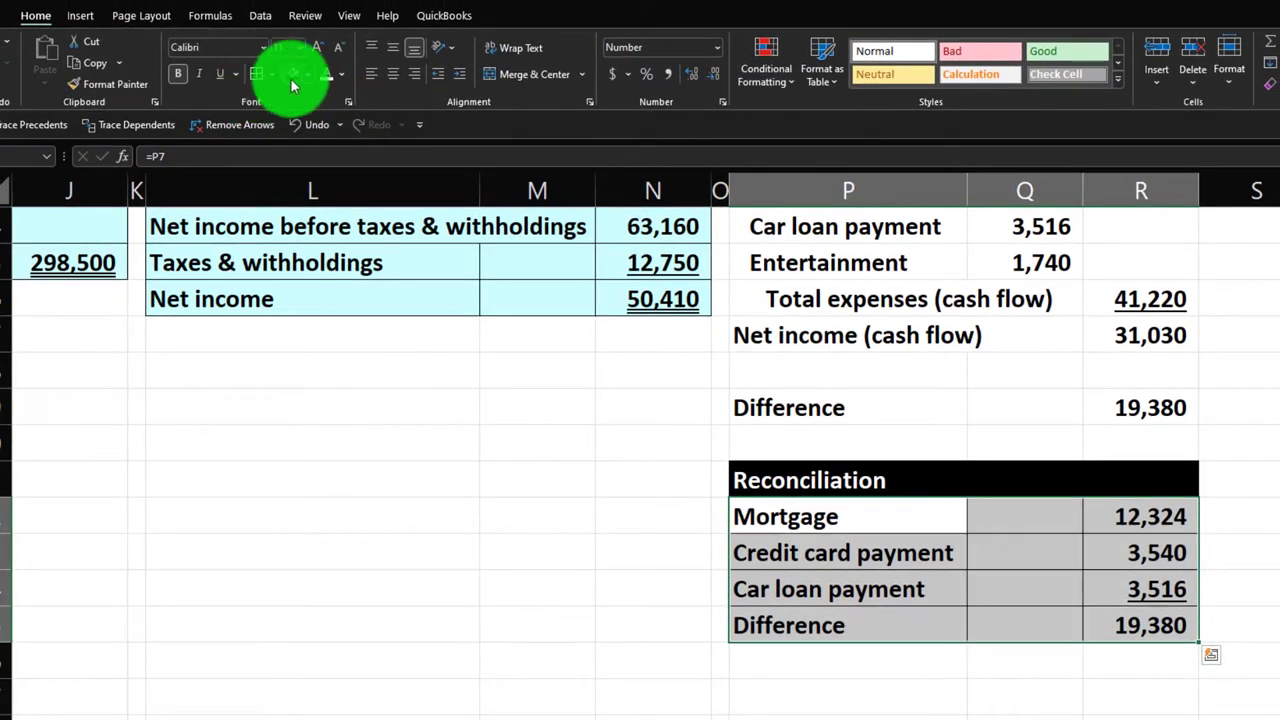
pyautogui.click(310, 75)
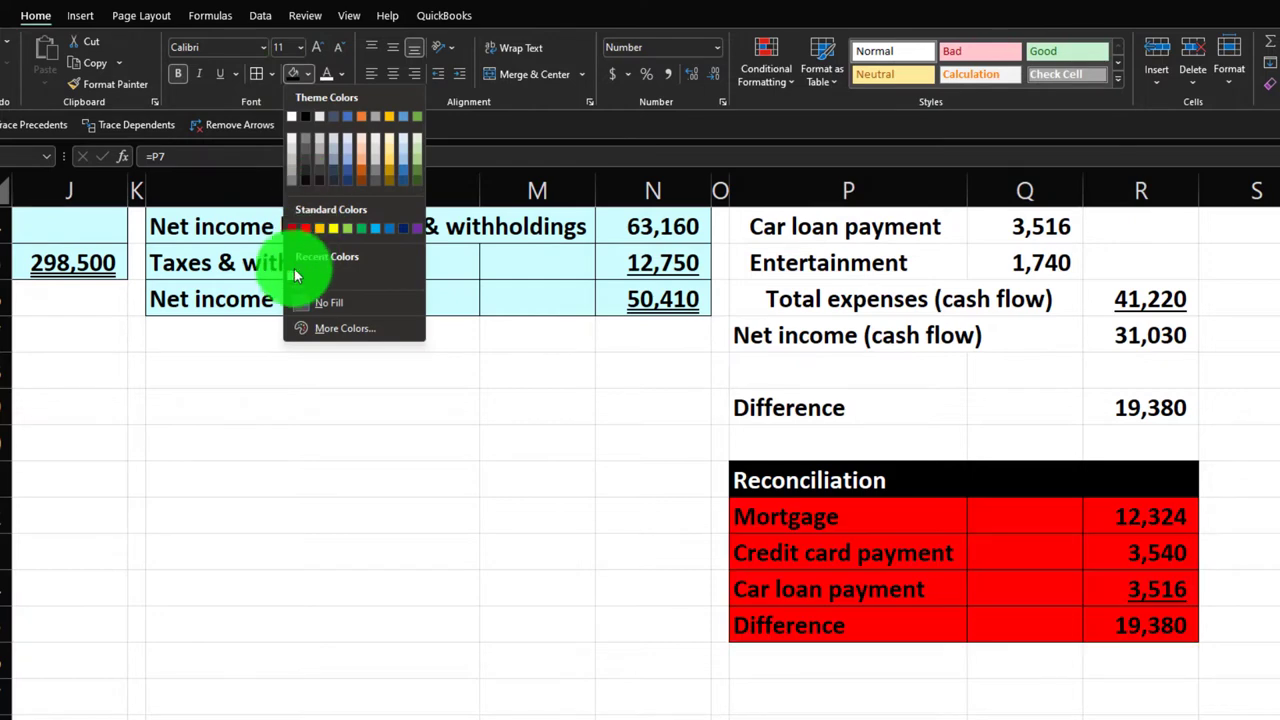
pyautogui.click(325, 328)
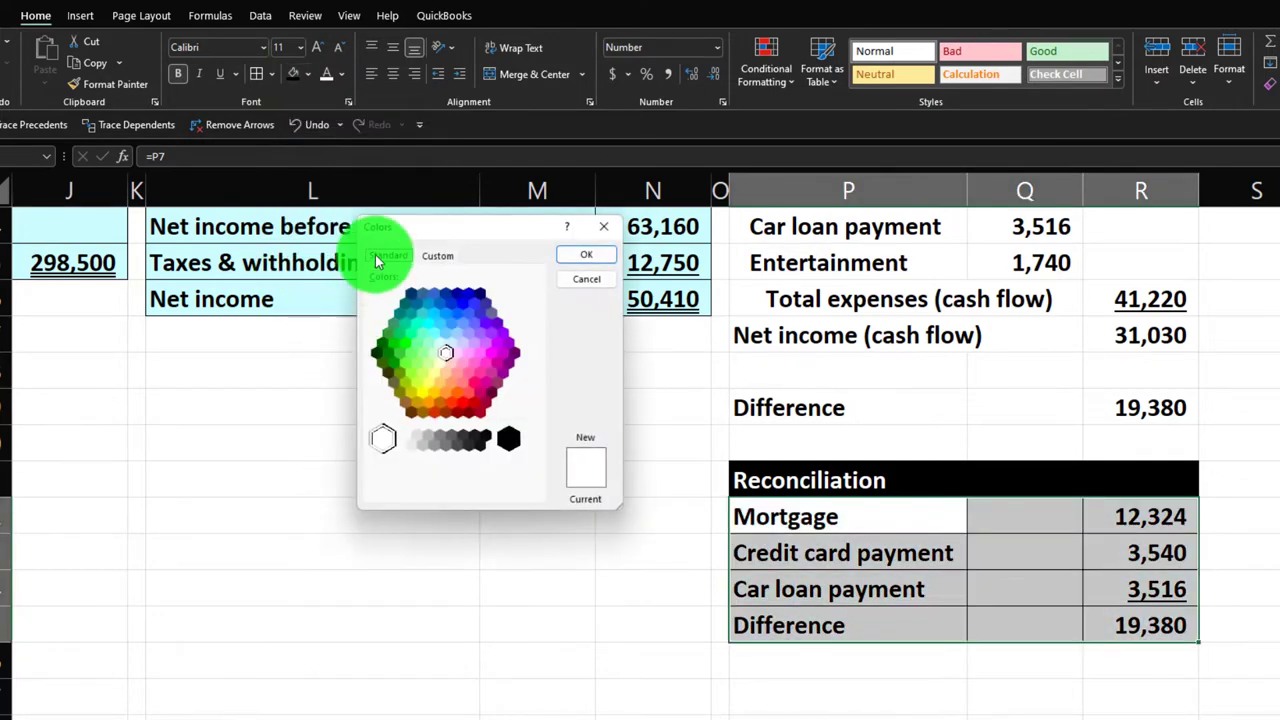
pyautogui.click(437, 353)
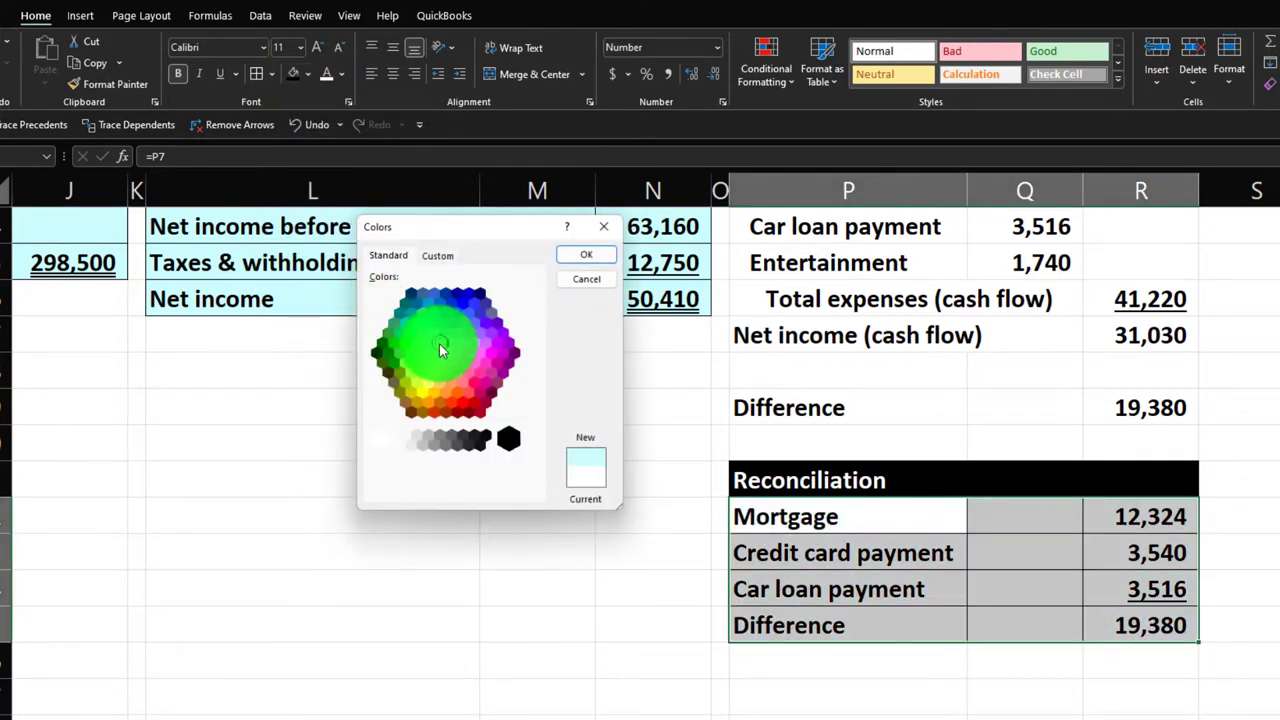
pyautogui.click(576, 257)
# Fill the Difference row P19:R19 light blue, and give the cash flow income statement down to net income borders and the same fill
pyautogui.moveTo(852, 408); pyautogui.dragTo(1150, 410)
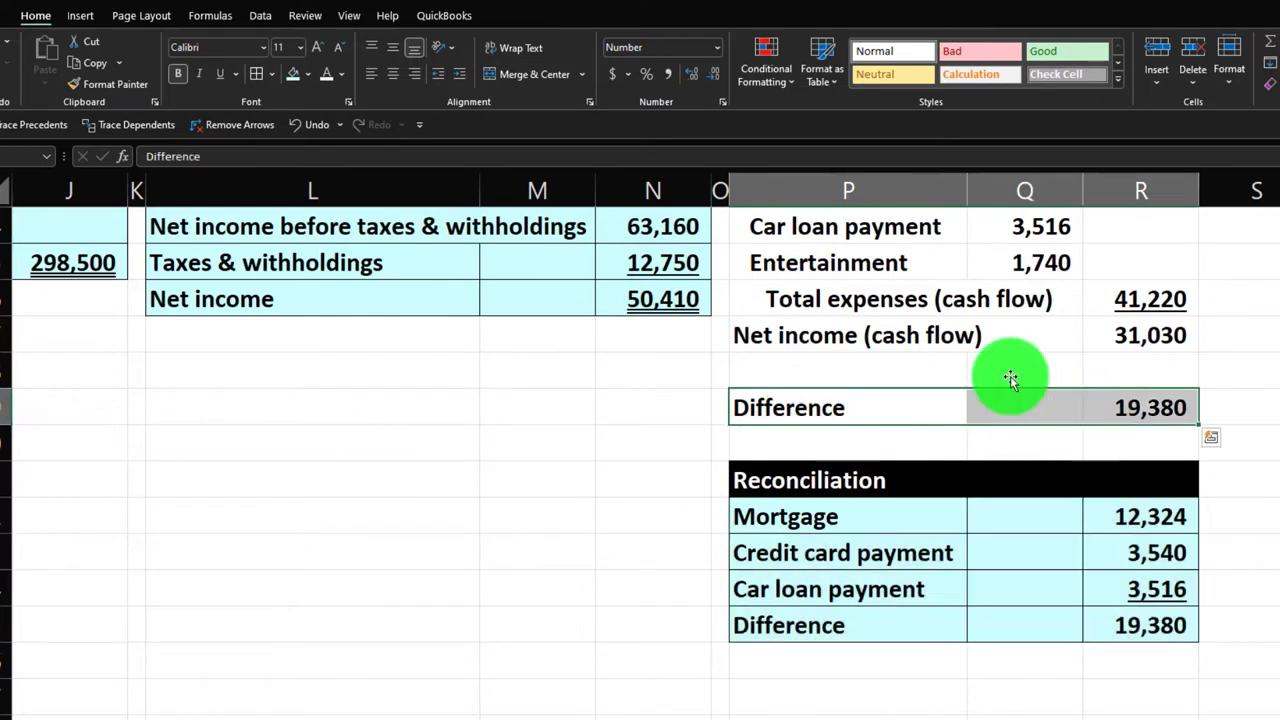
pyautogui.click(293, 73)
pyautogui.scroll(3, 737, 429)
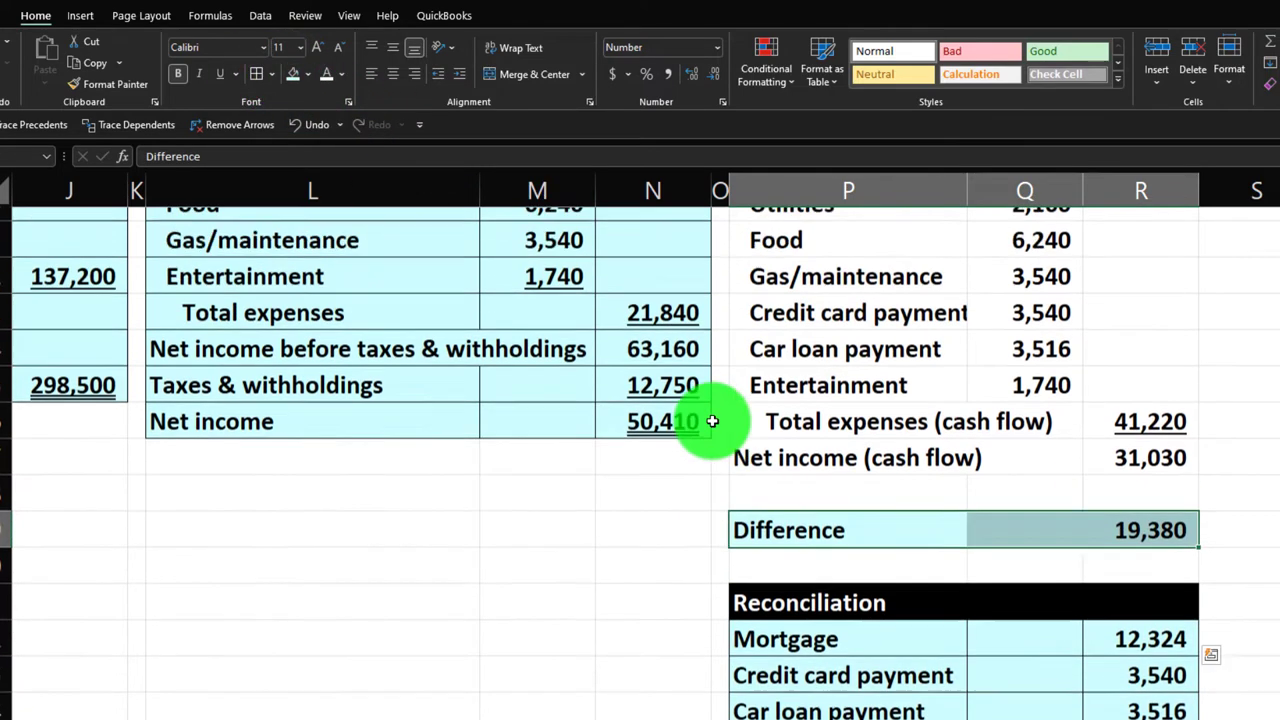
pyautogui.moveTo(850, 662); pyautogui.dragTo(1108, 276)
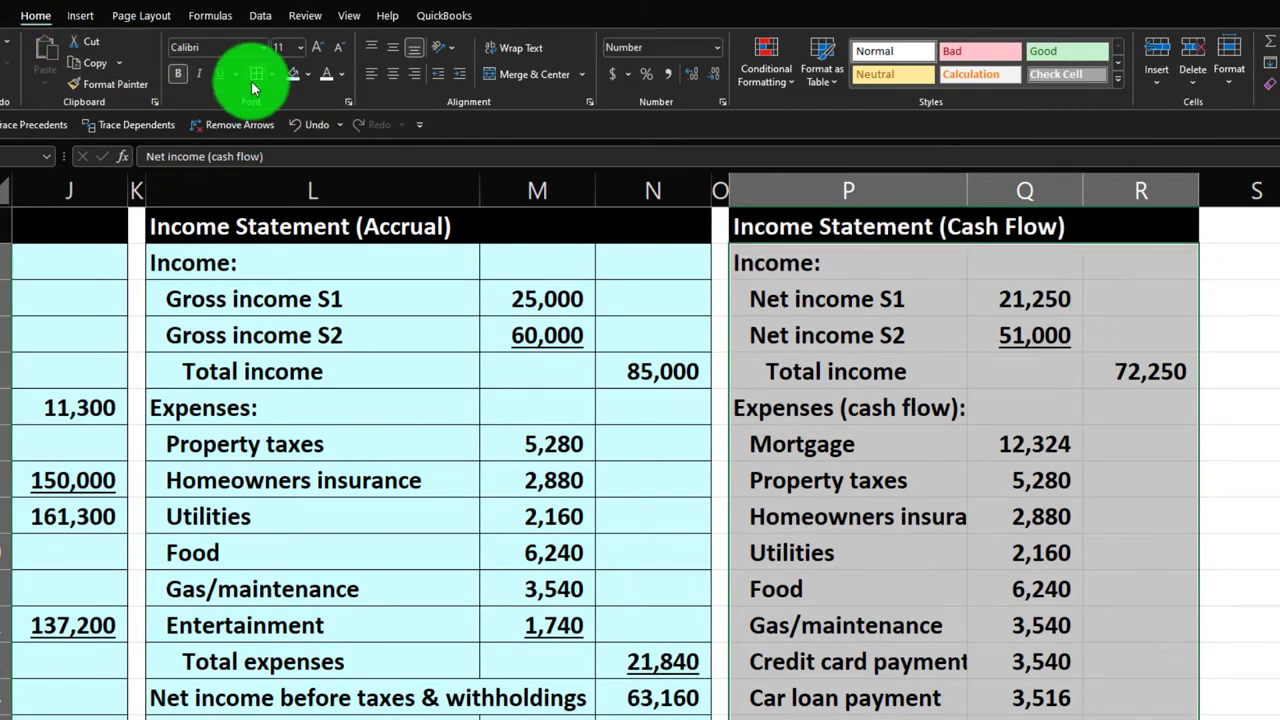
pyautogui.scroll(-3, 255, 78)
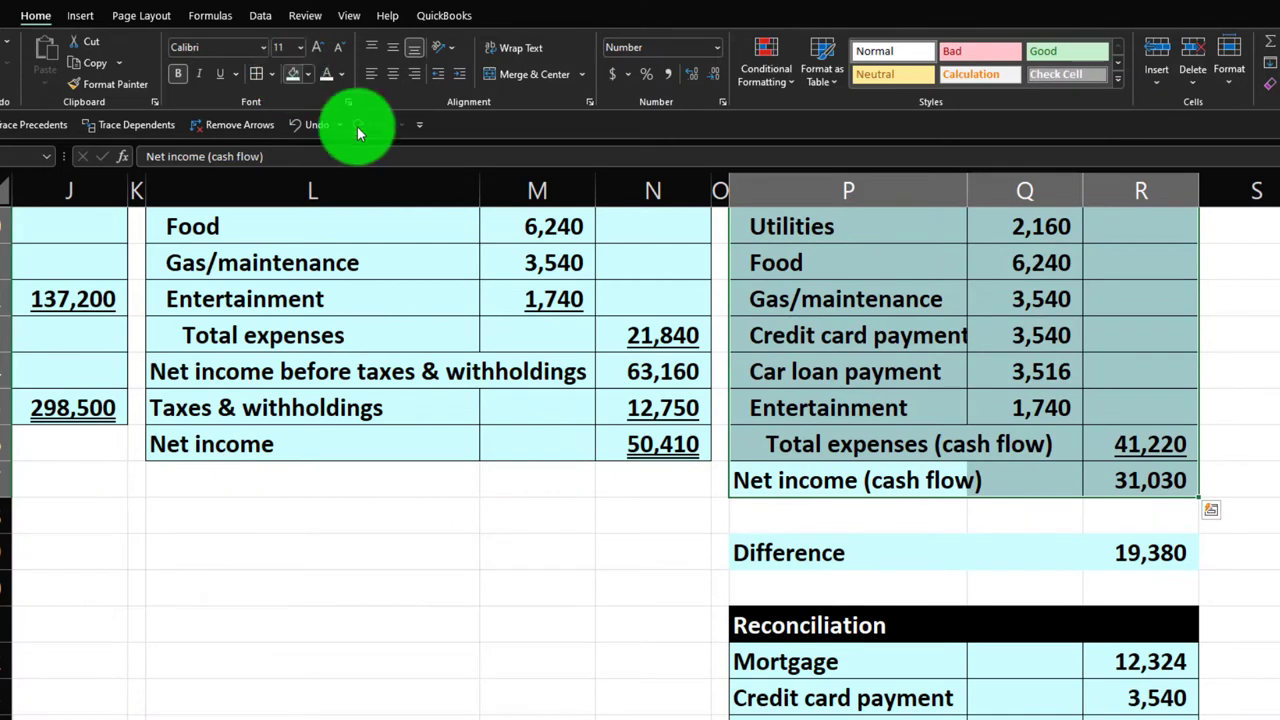
# Double underline the cash flow net income amount in R17
pyautogui.click(1148, 482)
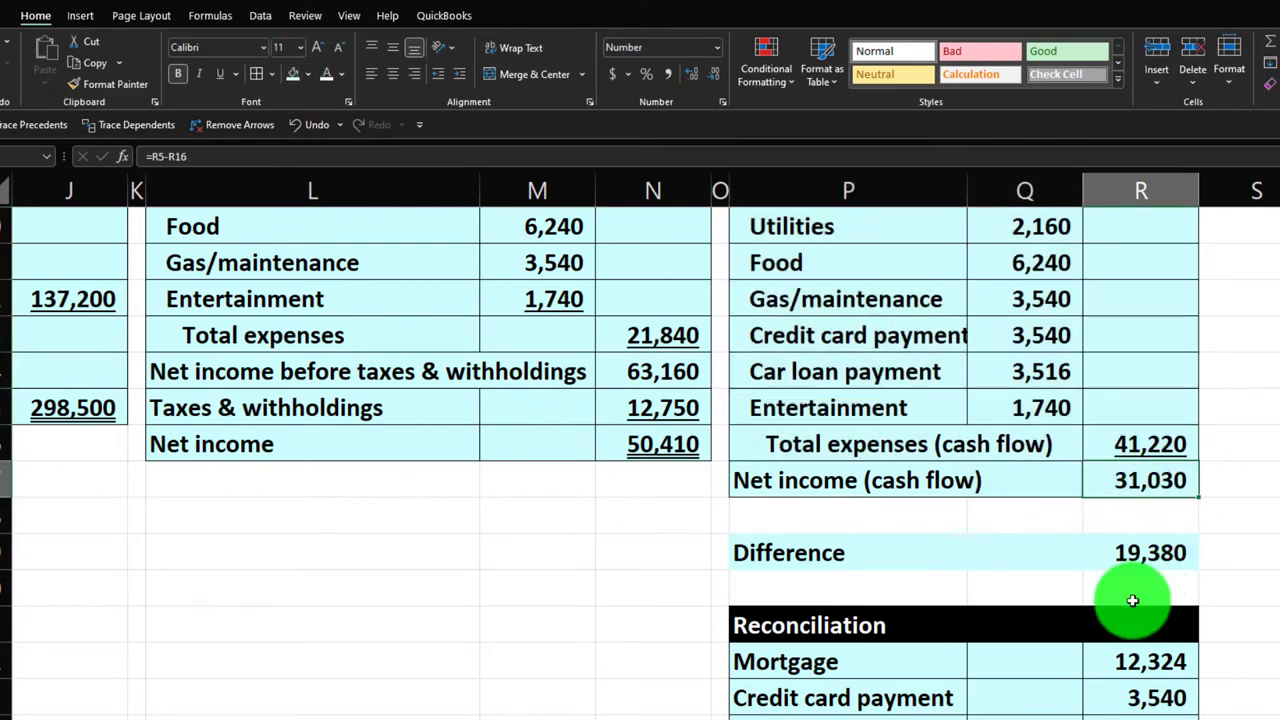
pyautogui.click(236, 74)
pyautogui.click(248, 119)
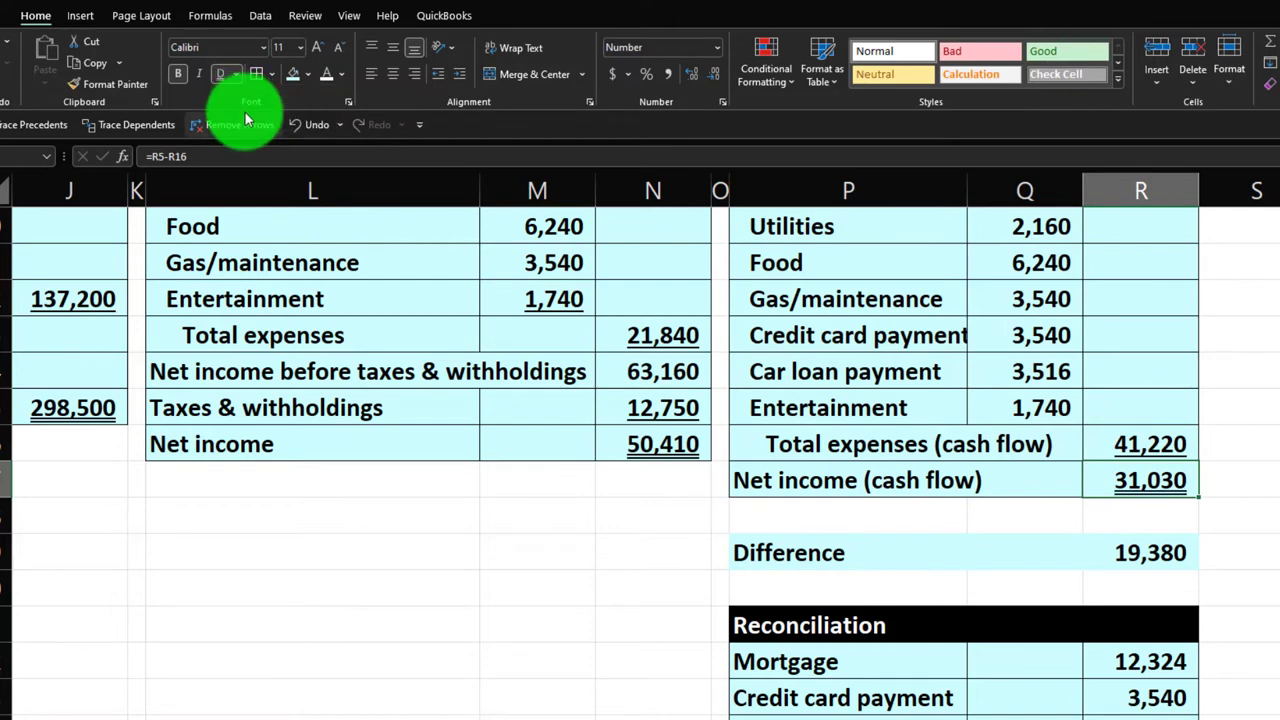
# Add cell borders to the Difference row P19:R19 between the cash flow statement and the reconciliation
pyautogui.click(914, 556)
pyautogui.moveTo(914, 556); pyautogui.dragTo(1097, 556)
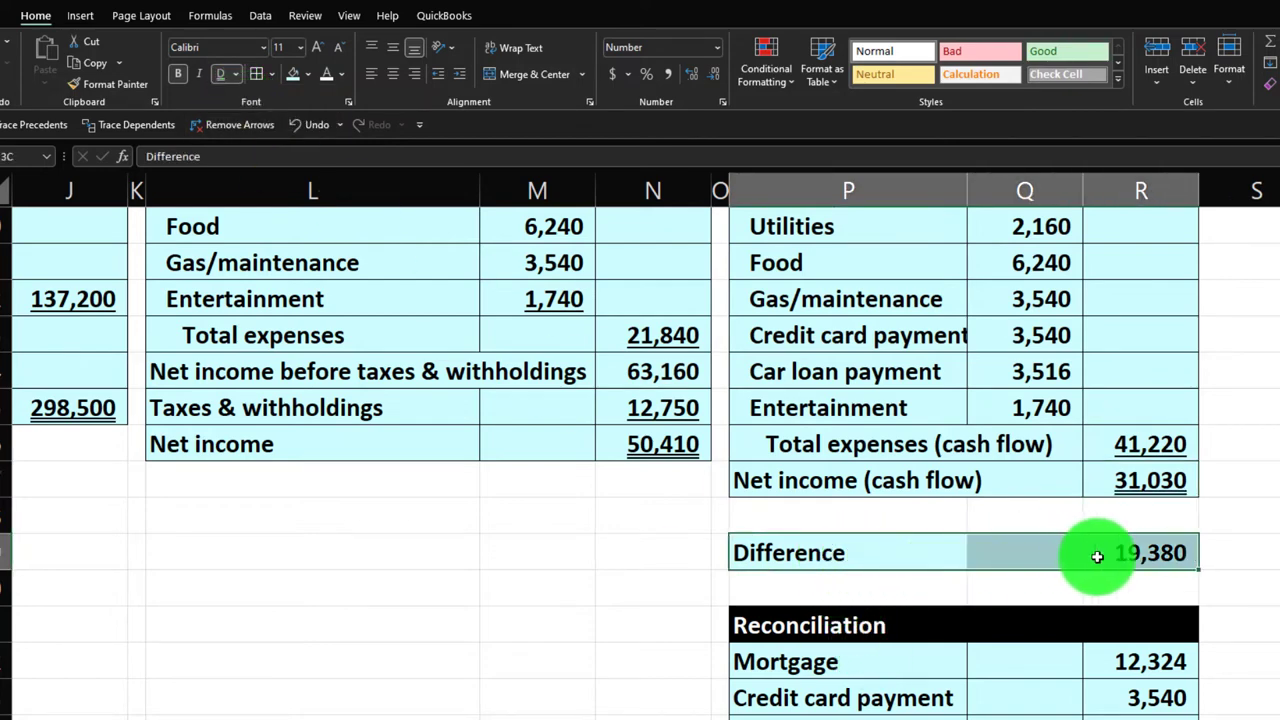
pyautogui.click(256, 76)
pyautogui.click(527, 630)
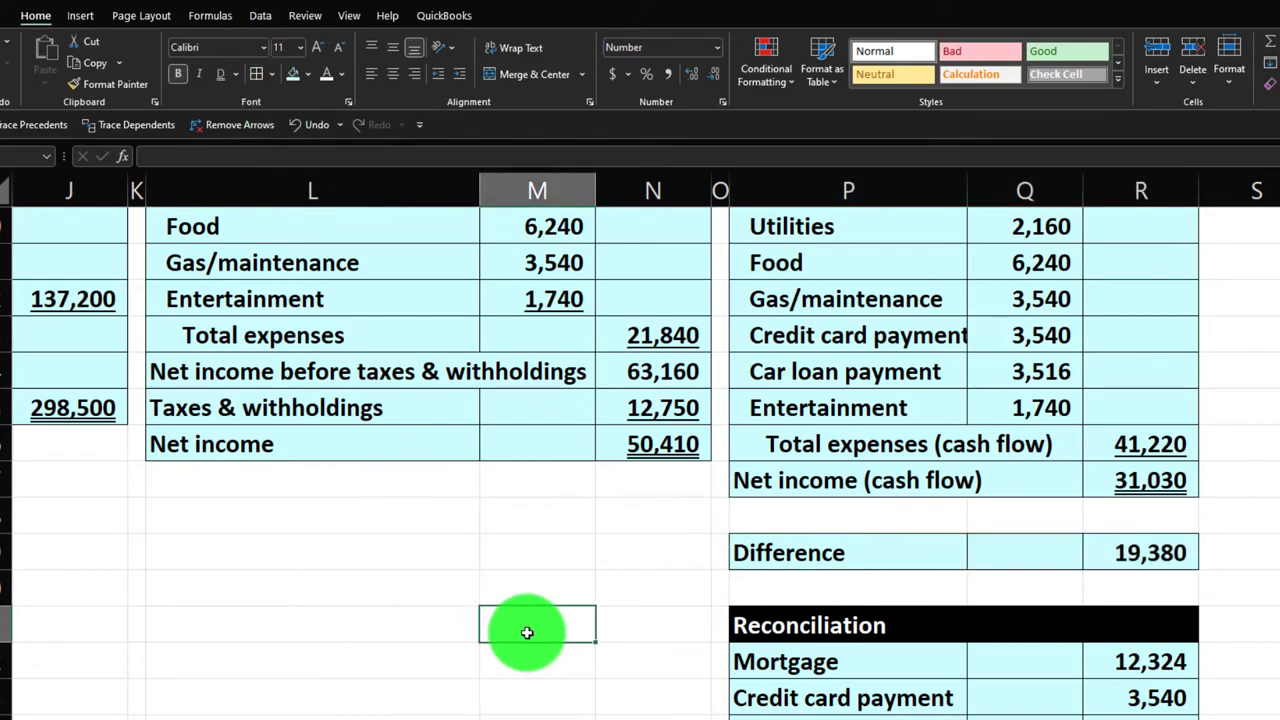
# Review the finished accrual and cash flow income statements alongside the balance sheet
pyautogui.scroll(-2, 527, 632)
pyautogui.scroll(5, 527, 632)
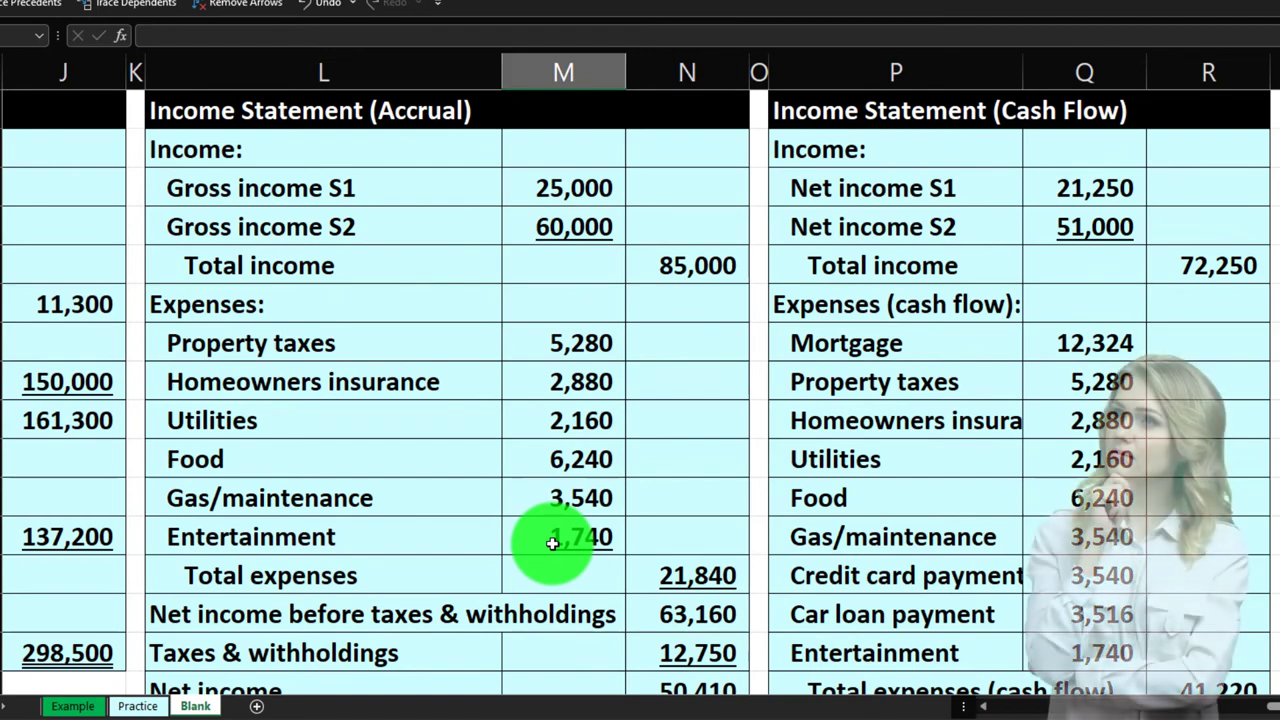
pyautogui.click(251, 371)
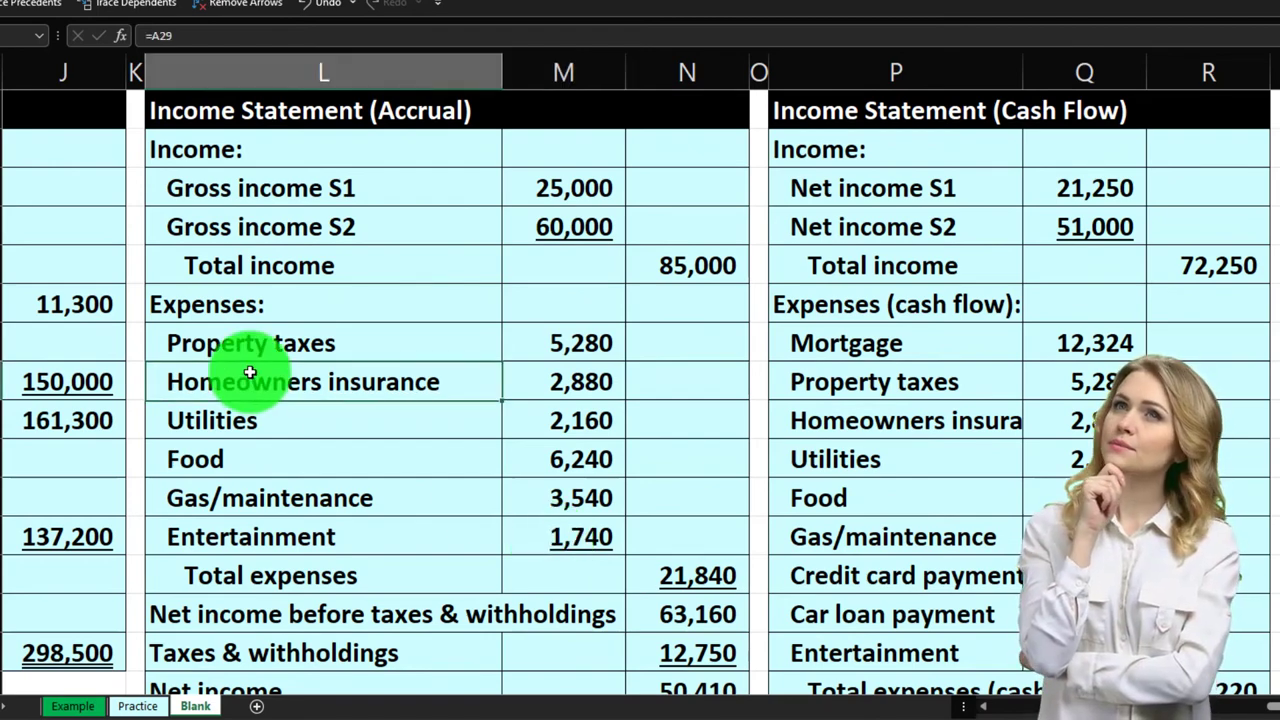
pyautogui.press('Left')
pyautogui.press('Left')
pyautogui.press('Left')
pyautogui.press('Left')
pyautogui.press('Left')
pyautogui.press('Left')
pyautogui.press('Left')
pyautogui.press('Left')
pyautogui.press('Left')
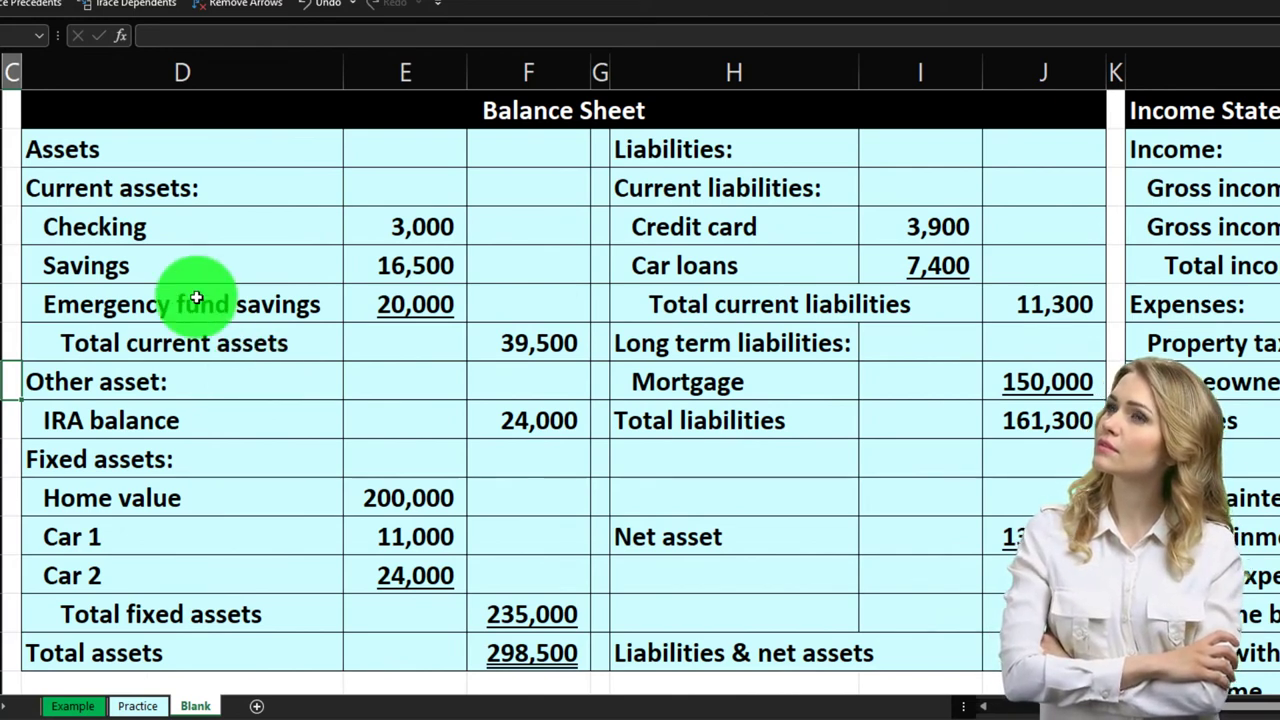
# Compare the accrual expenses in M7:M12 with the balance sheet liabilities, focusing on the mortgage line
pyautogui.click(1035, 424)
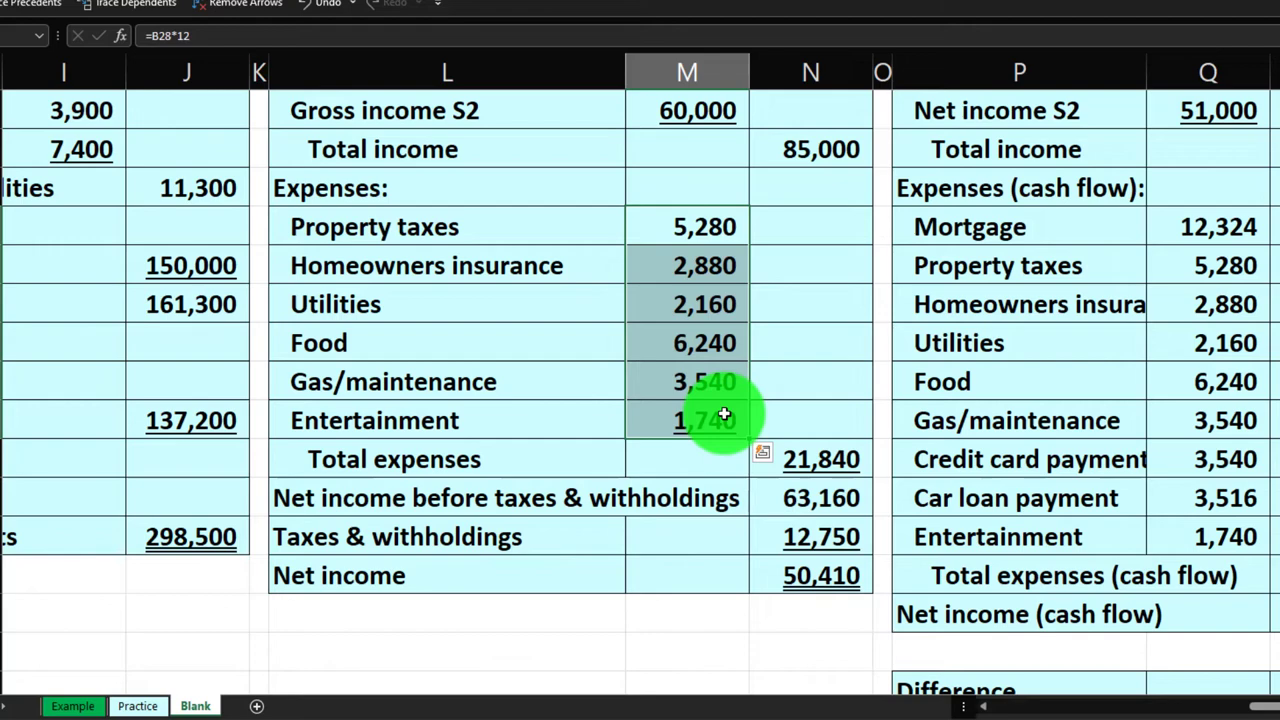
pyautogui.press('Left')
pyautogui.press('Left')
pyautogui.press('Left')
pyautogui.press('Left')
pyautogui.press('Left')
pyautogui.press('Left')
pyautogui.press('Left')
pyautogui.press('Left')
pyautogui.press('Left')
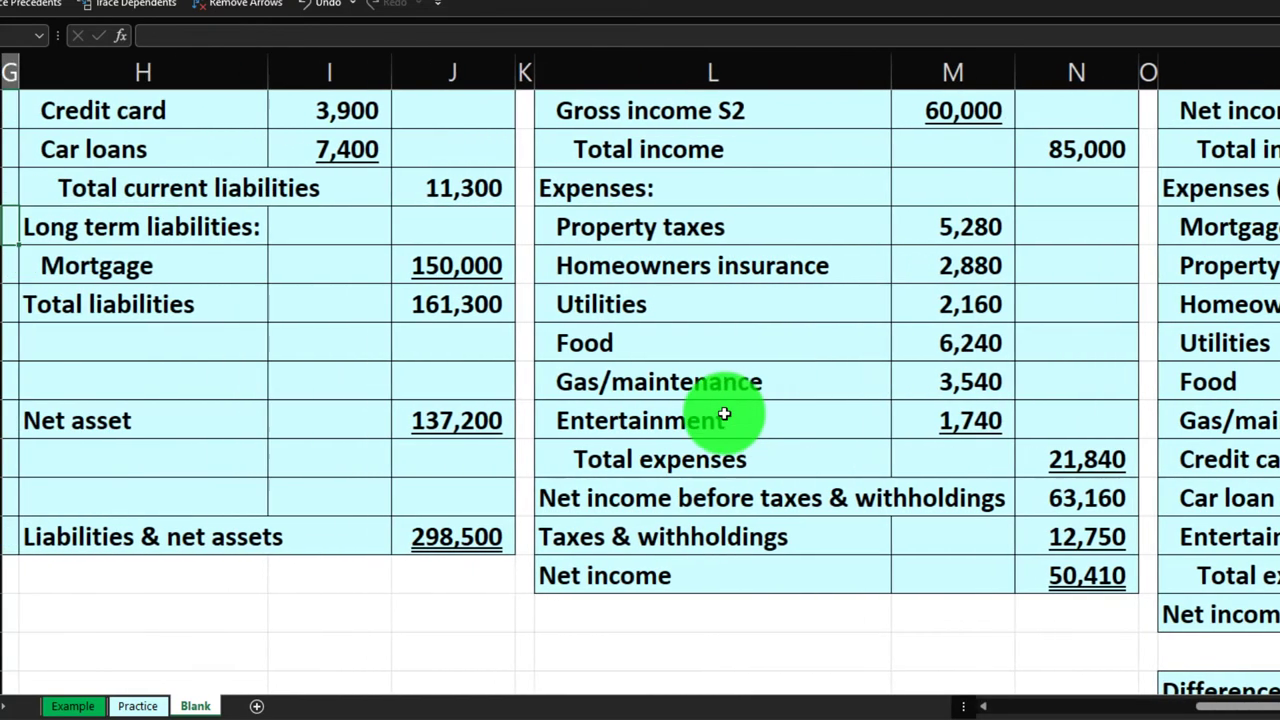
pyautogui.scroll(1, 724, 414)
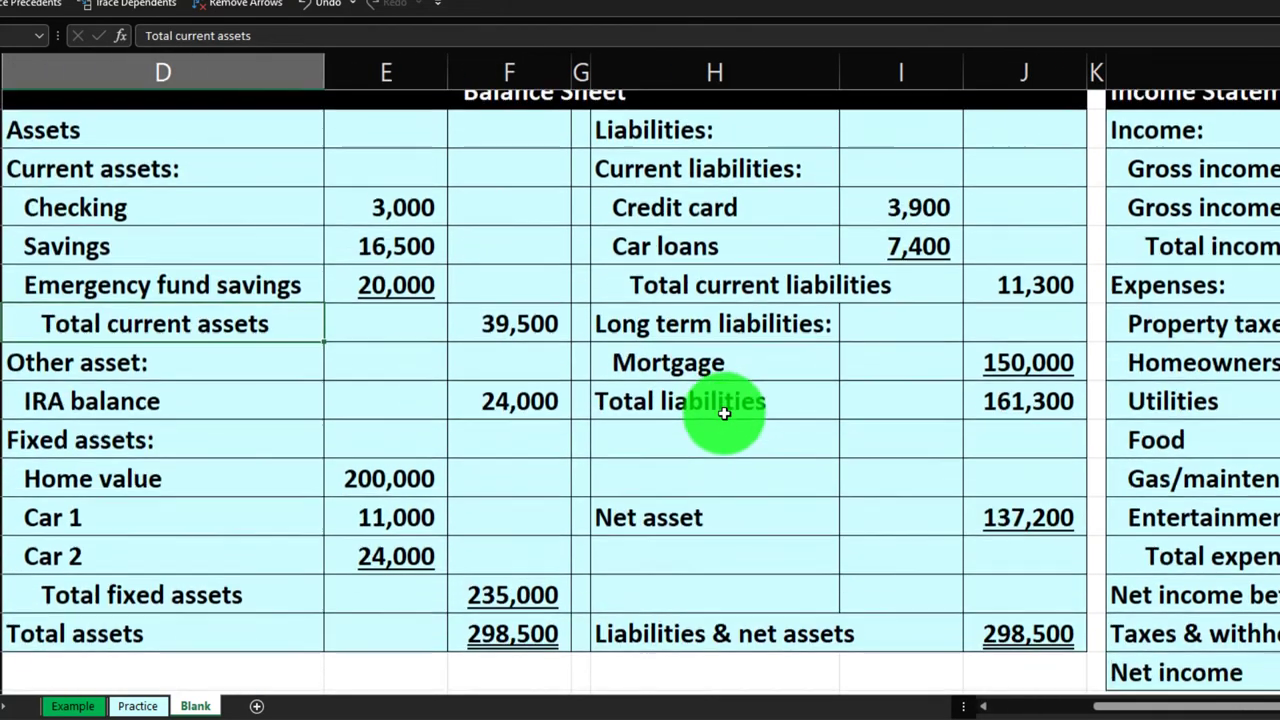
pyautogui.moveTo(732, 387); pyautogui.dragTo(967, 383)
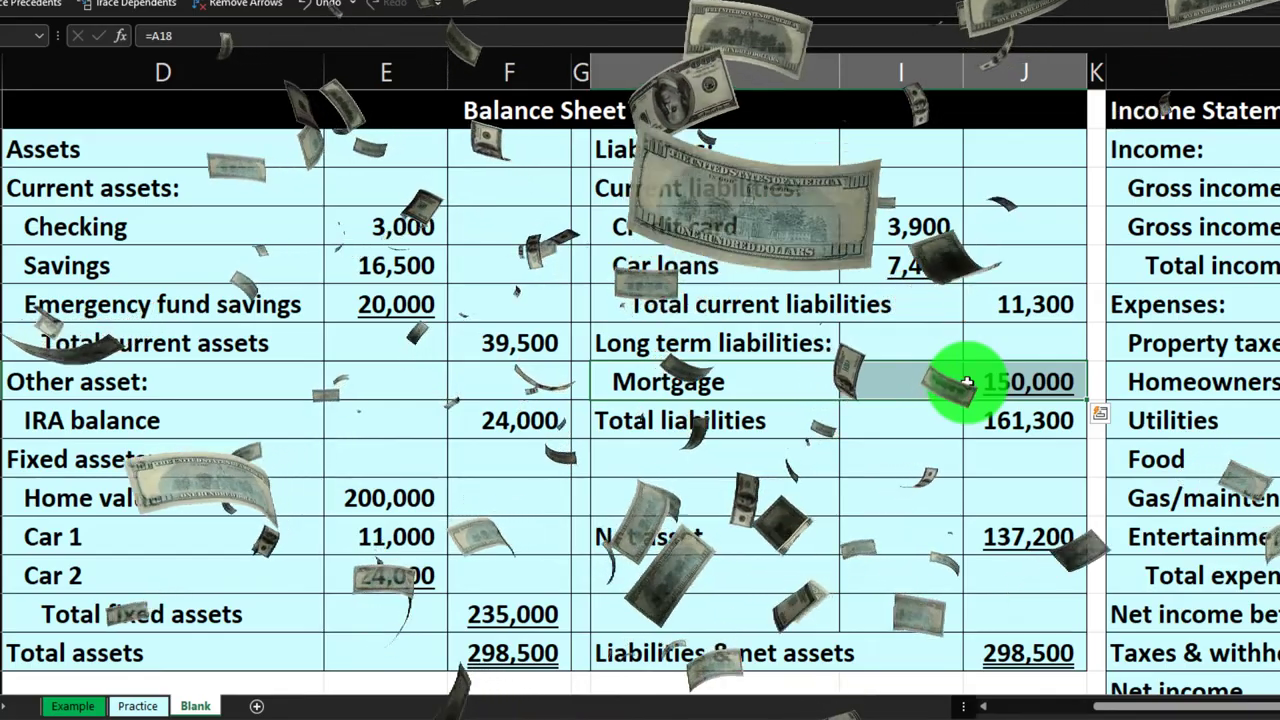
pyautogui.click(966, 383)
# Examine the mortgage and car loan payments in the cash flow statement, comparing its expenses with the accrual statement's income and expenses
pyautogui.hscroll(10, 966, 383)
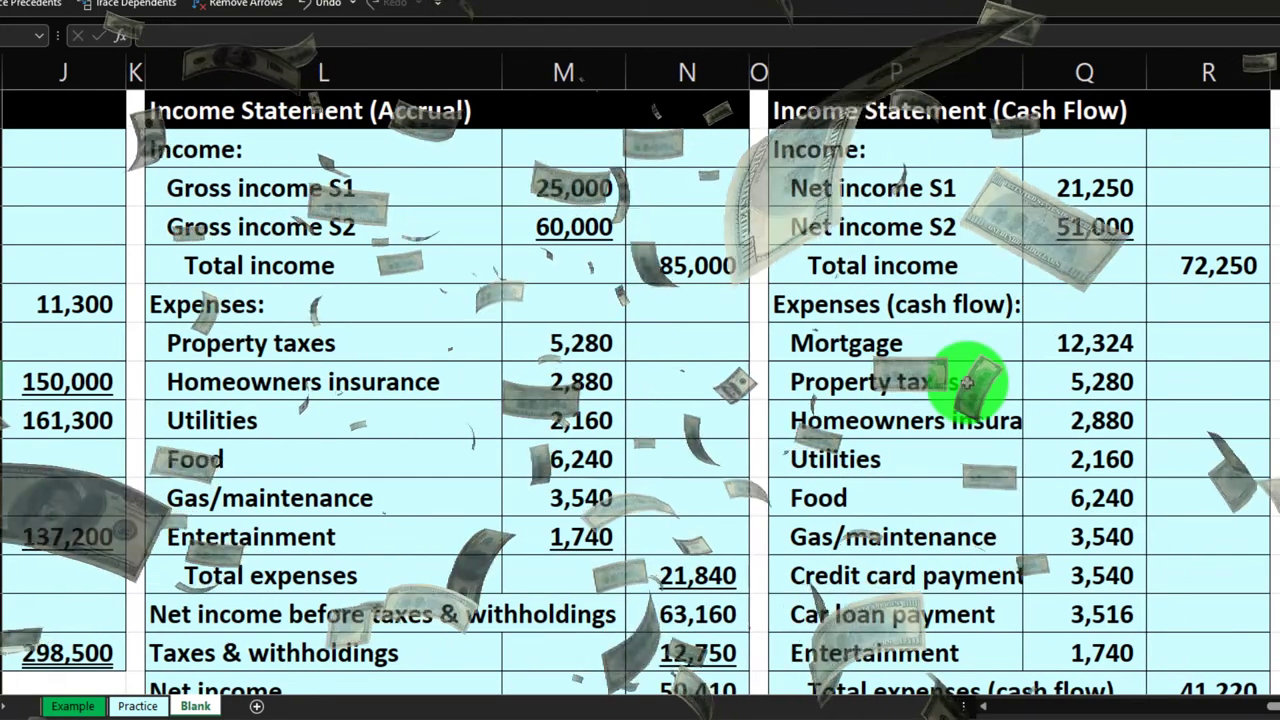
pyautogui.scroll(-1, 990, 388)
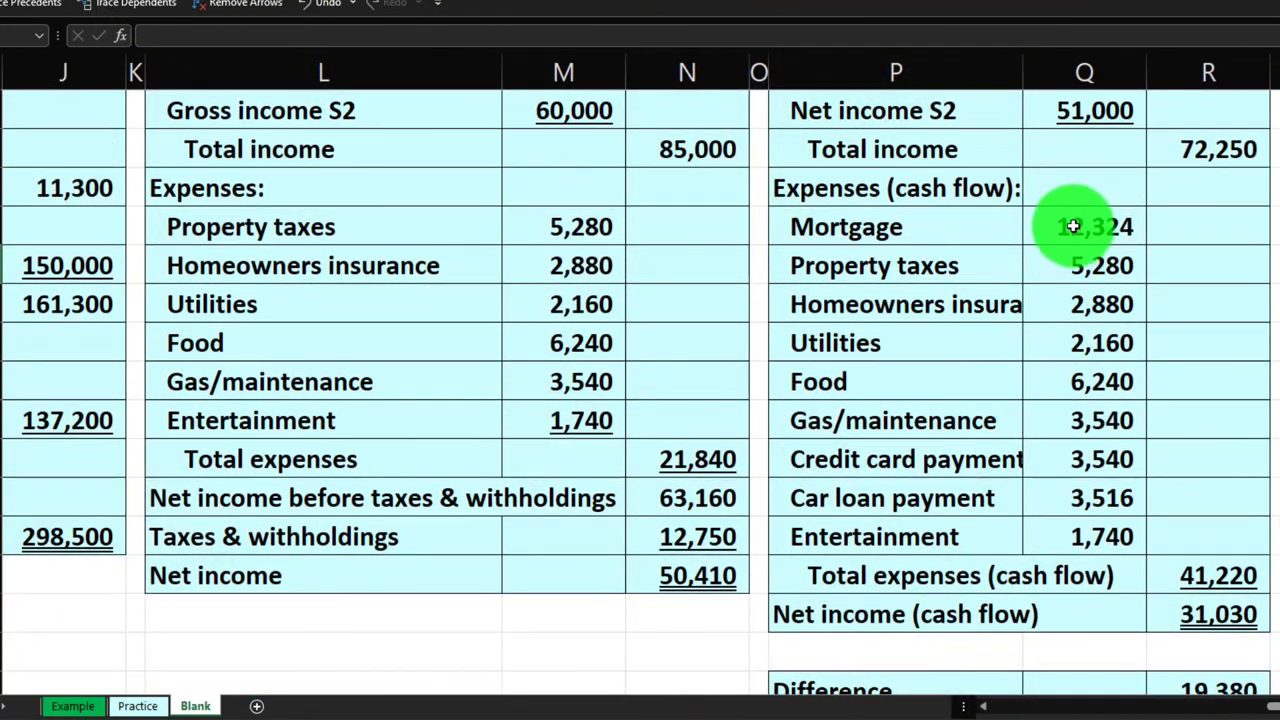
pyautogui.click(1075, 222)
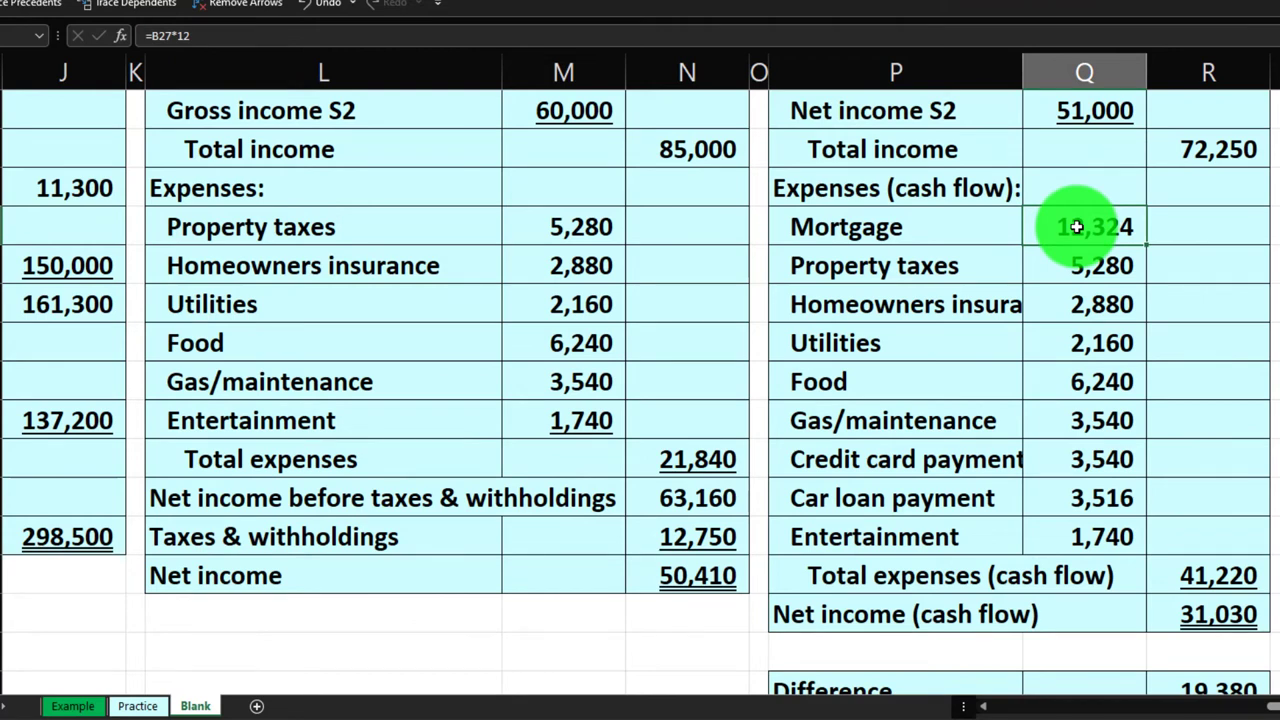
pyautogui.click(1095, 497)
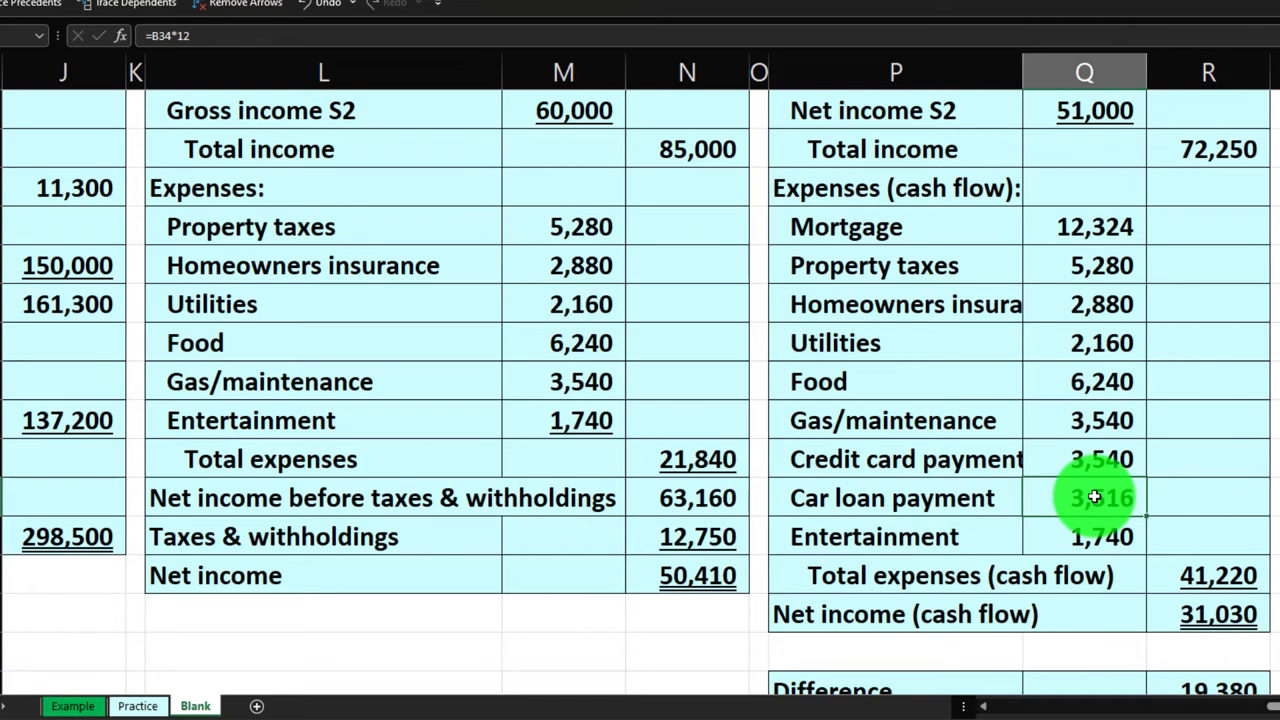
pyautogui.click(1266, 562)
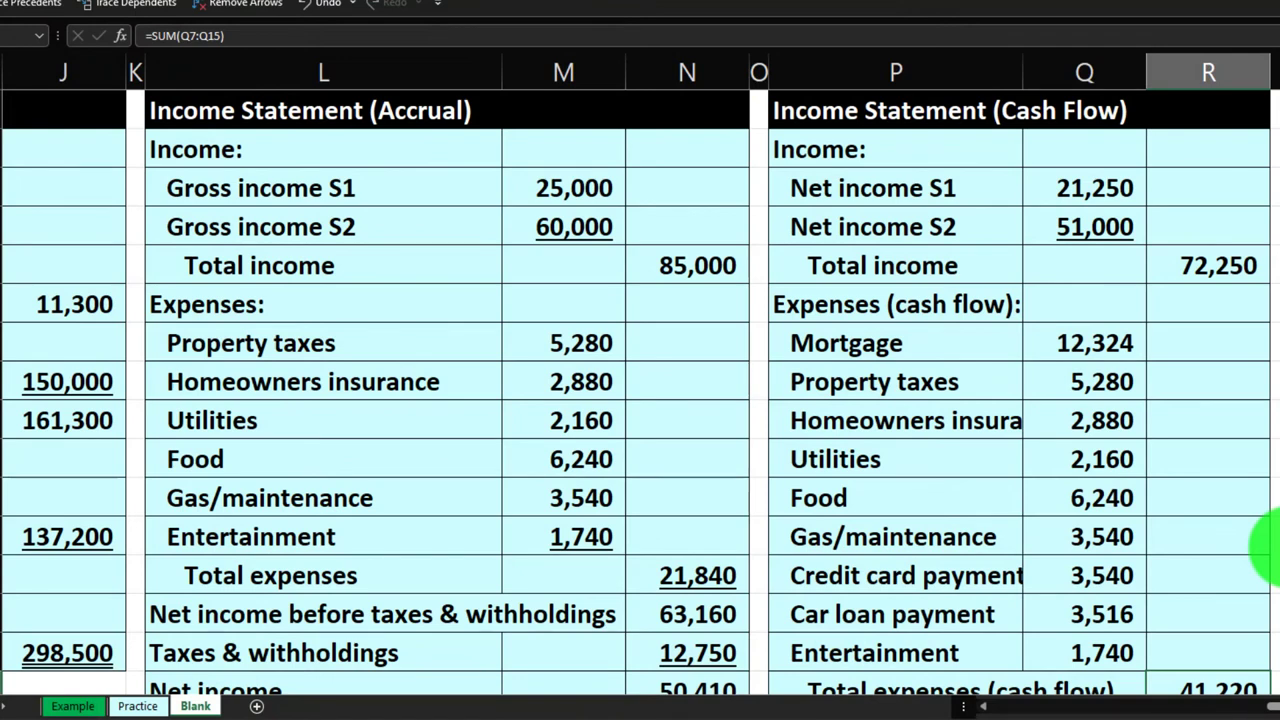
pyautogui.click(575, 228)
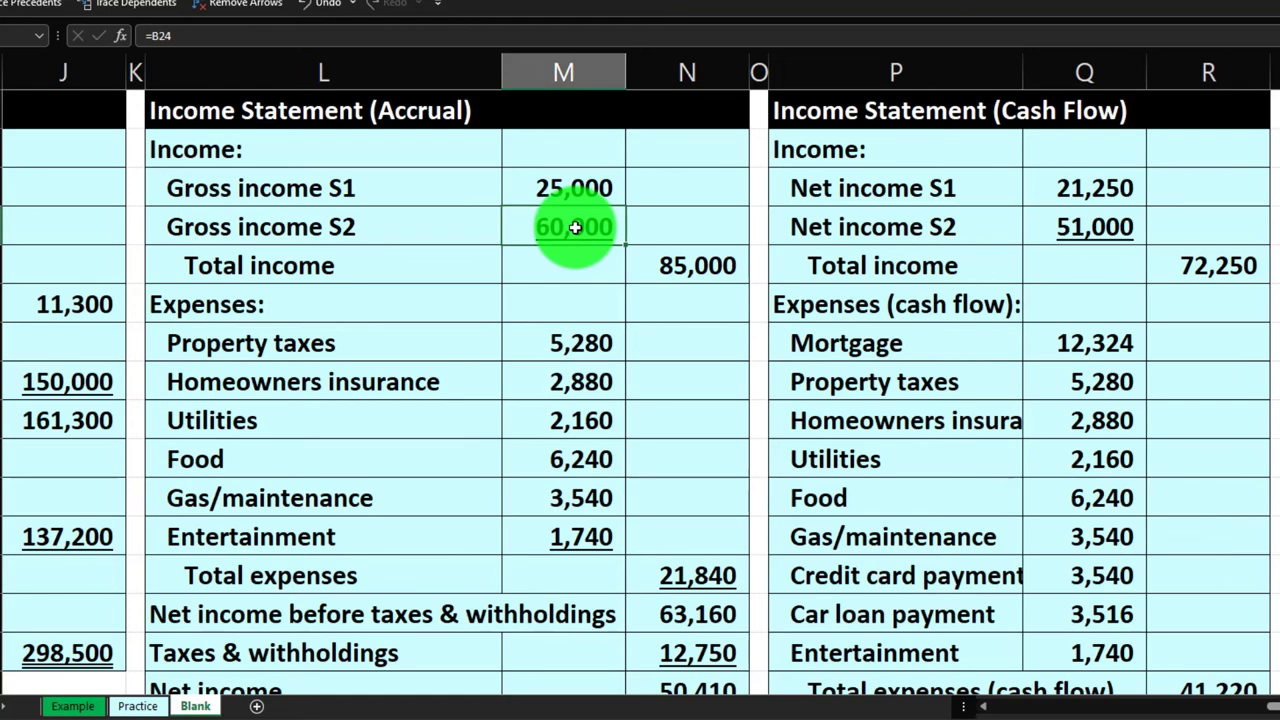
pyautogui.scroll(-1, 575, 228)
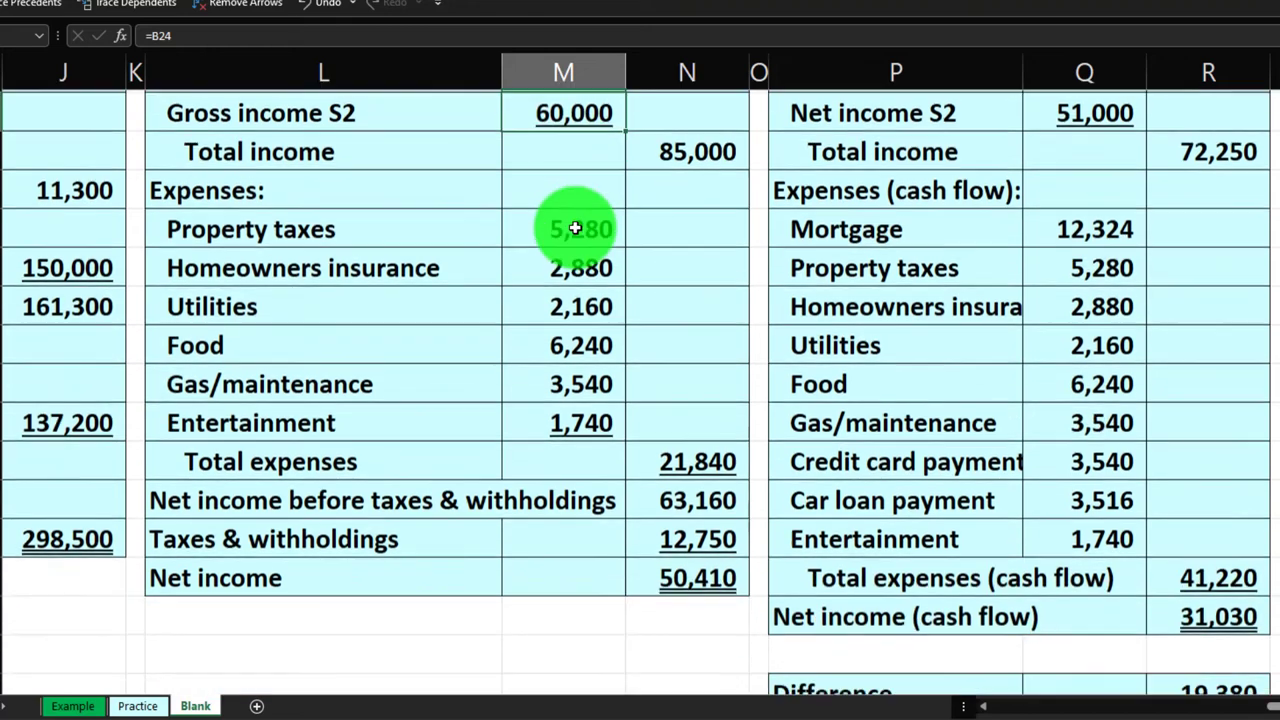
pyautogui.moveTo(575, 228); pyautogui.dragTo(569, 407)
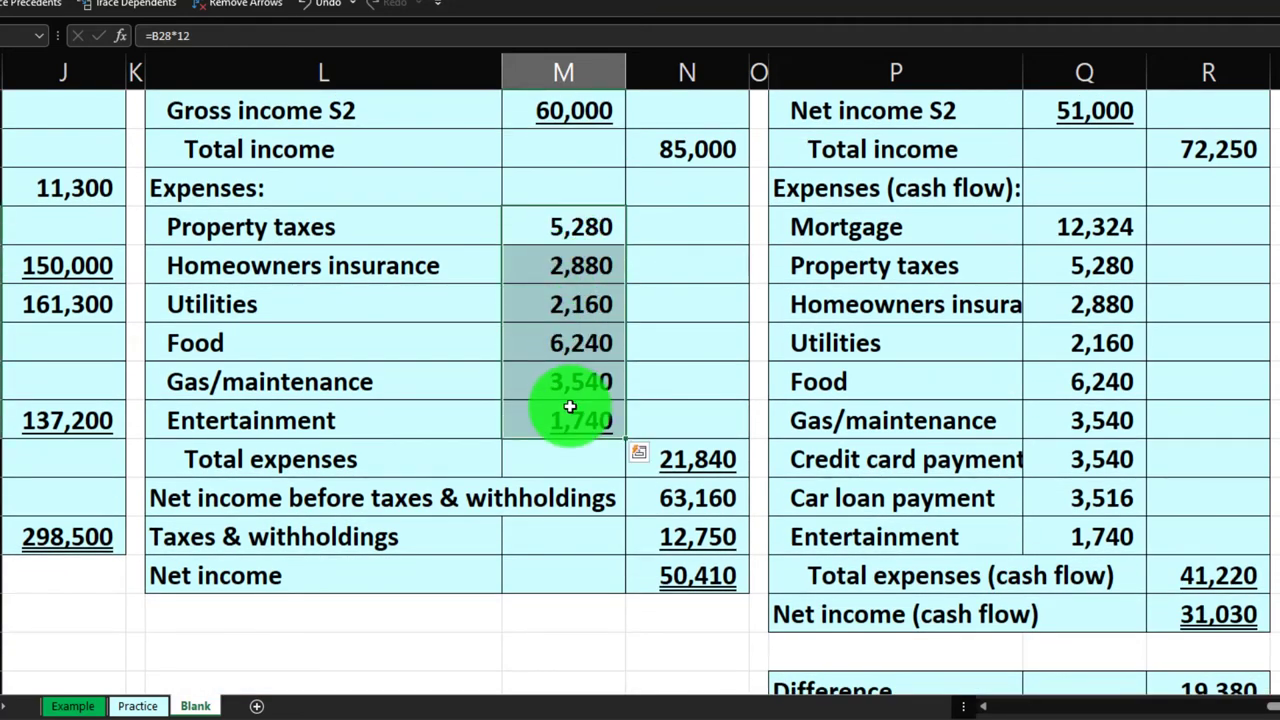
pyautogui.scroll(1, 569, 407)
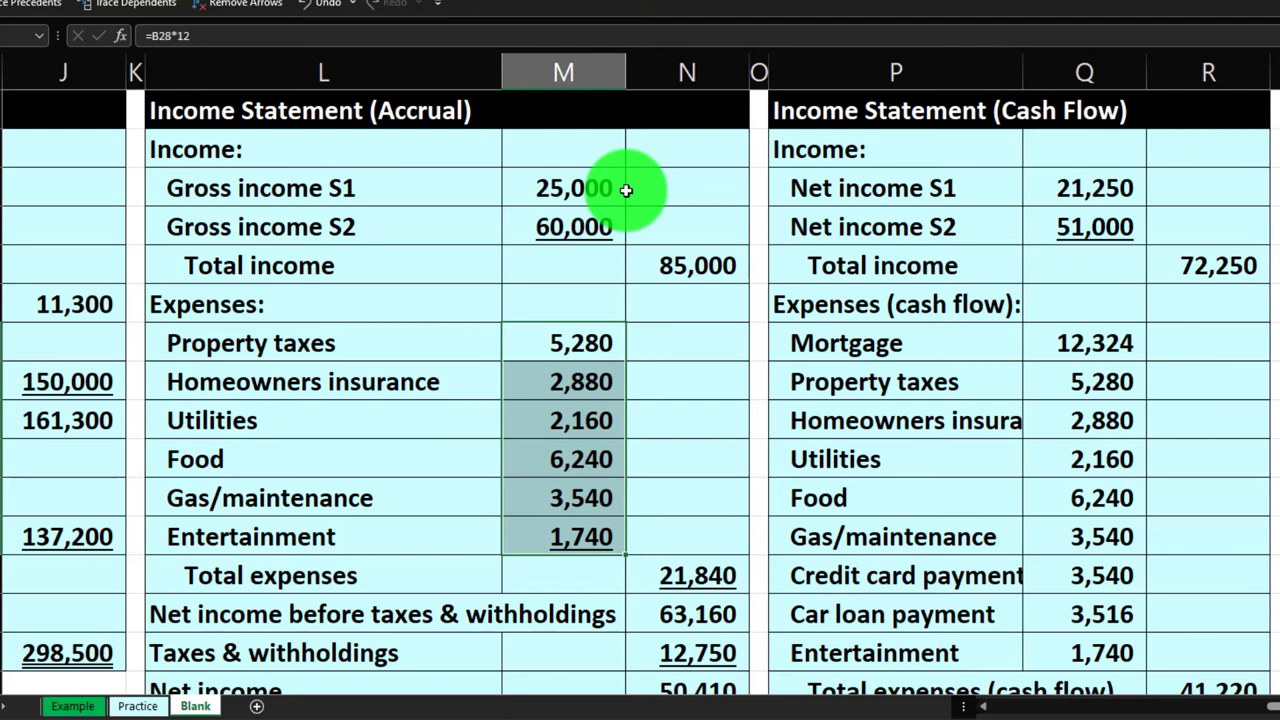
pyautogui.scroll(-1, 626, 190)
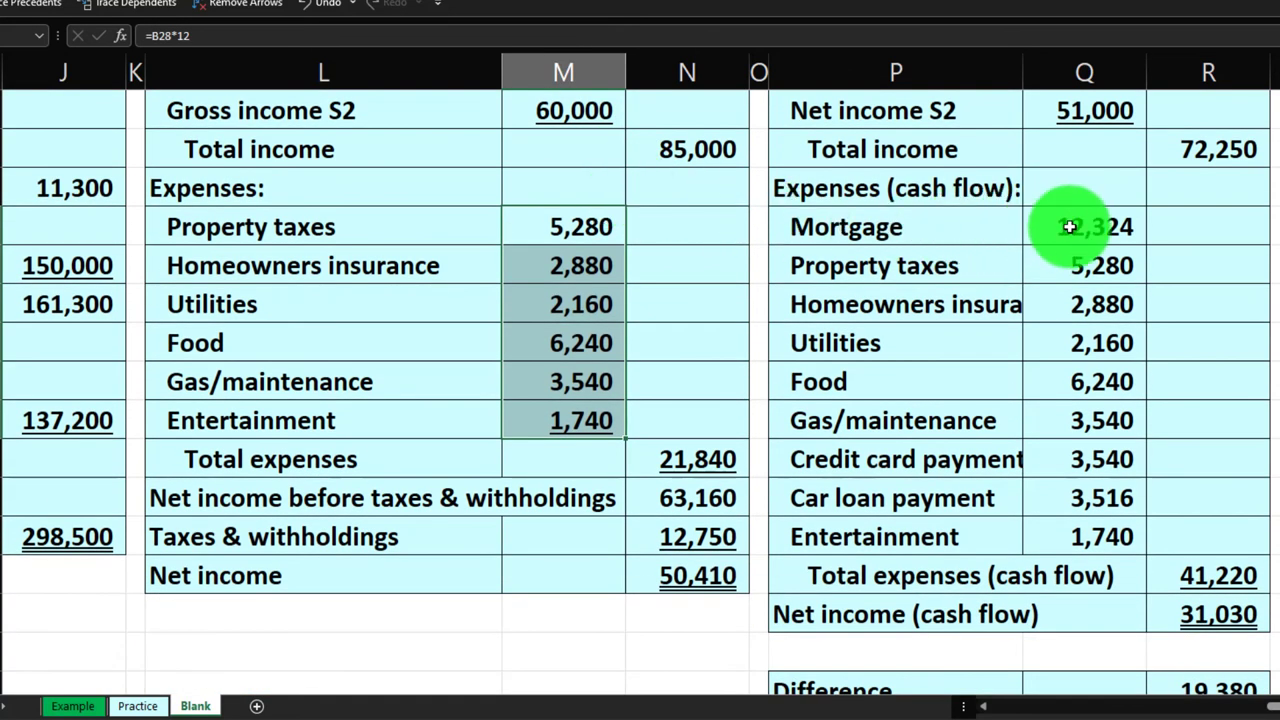
pyautogui.moveTo(1069, 227); pyautogui.dragTo(1080, 539)
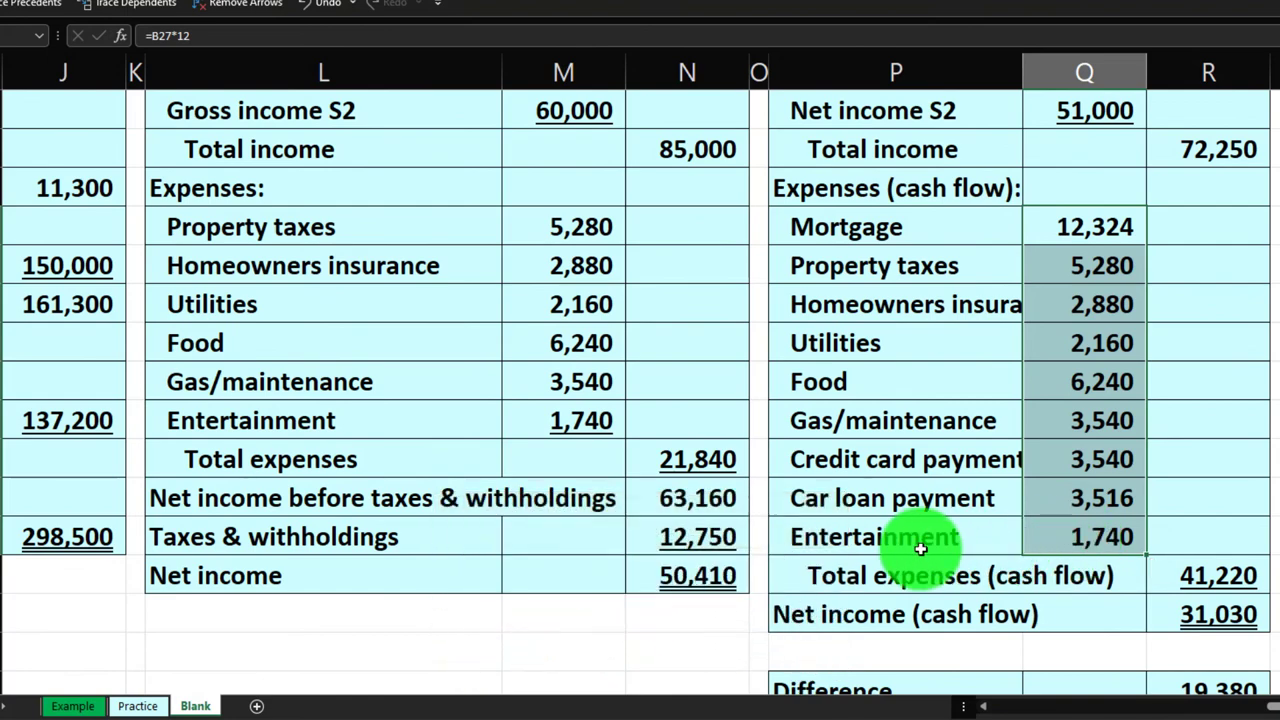
pyautogui.scroll(1, 920, 548)
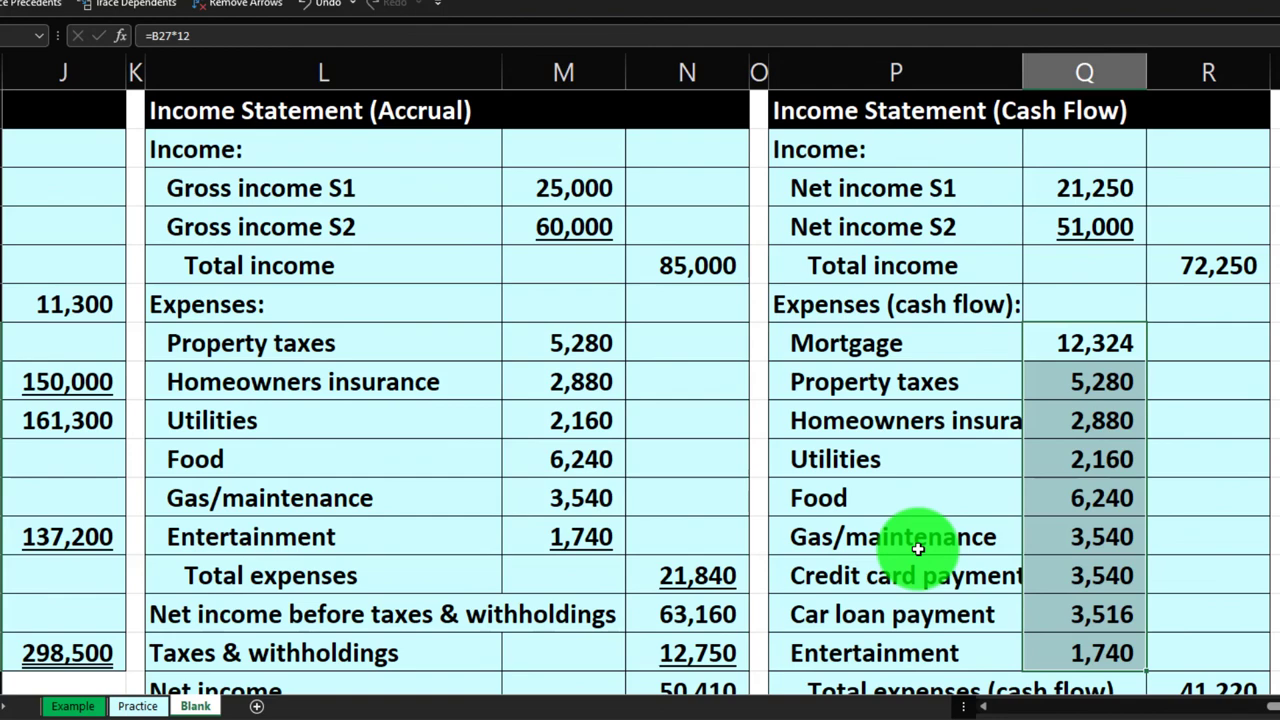
pyautogui.click(861, 483)
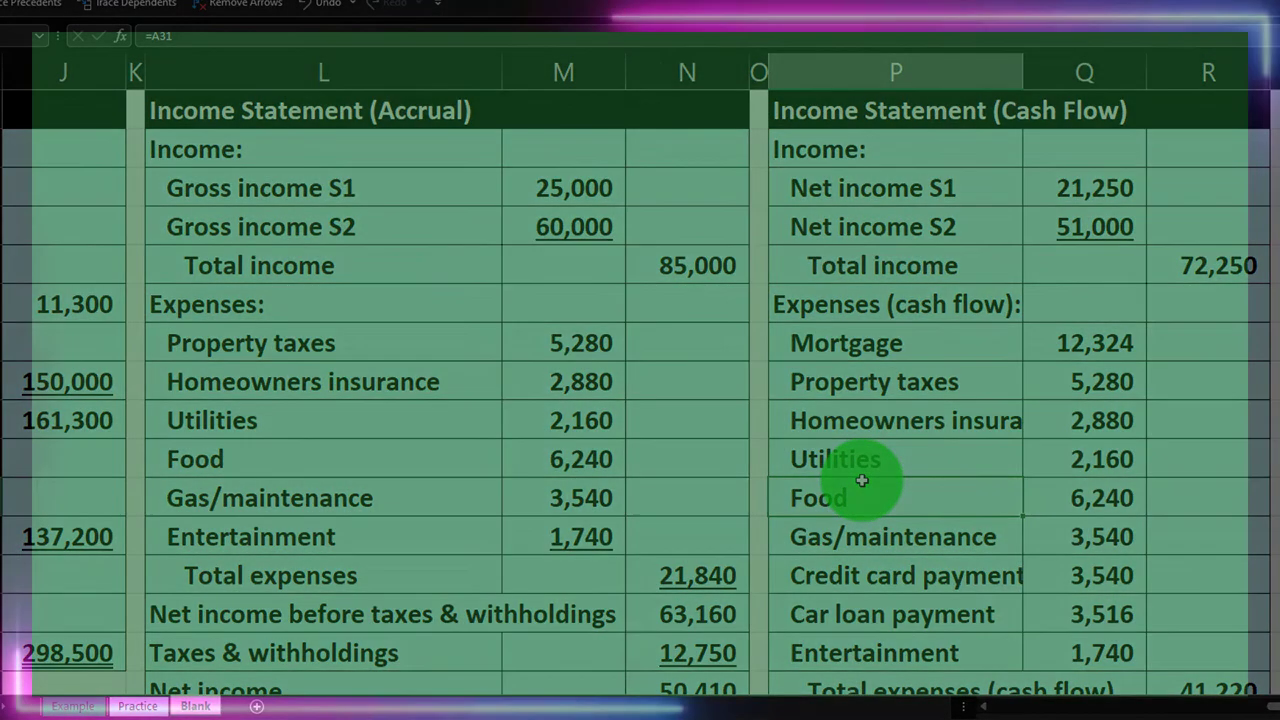